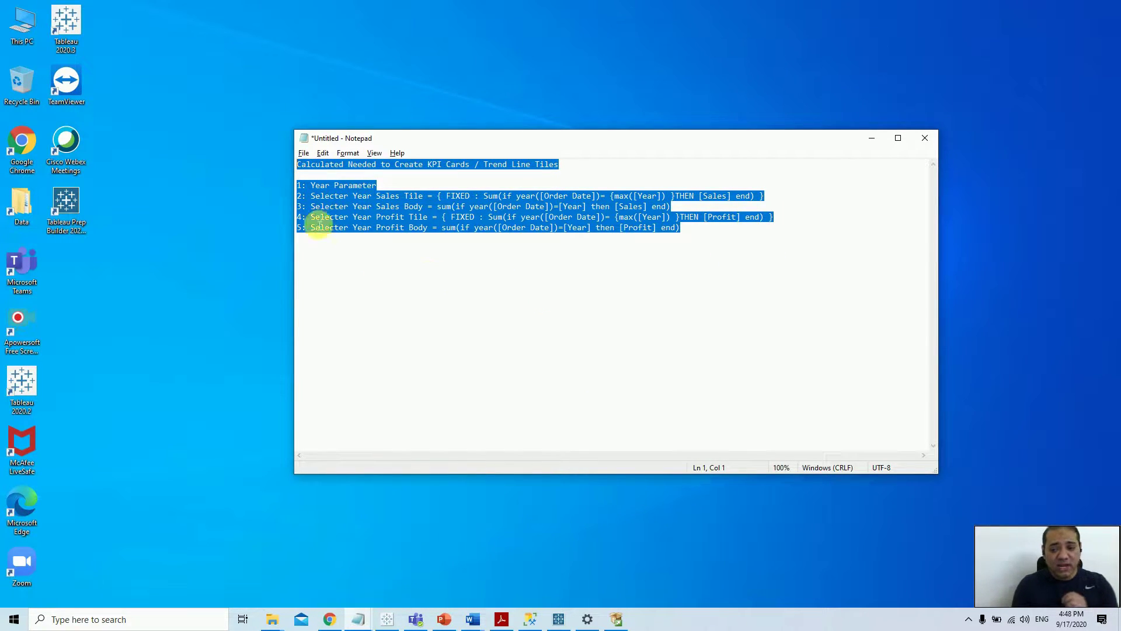
# - Switch from the Notepad list of KPI calculations to the Tableau dashboard
pyautogui.hotkey('alt', 'Tab')
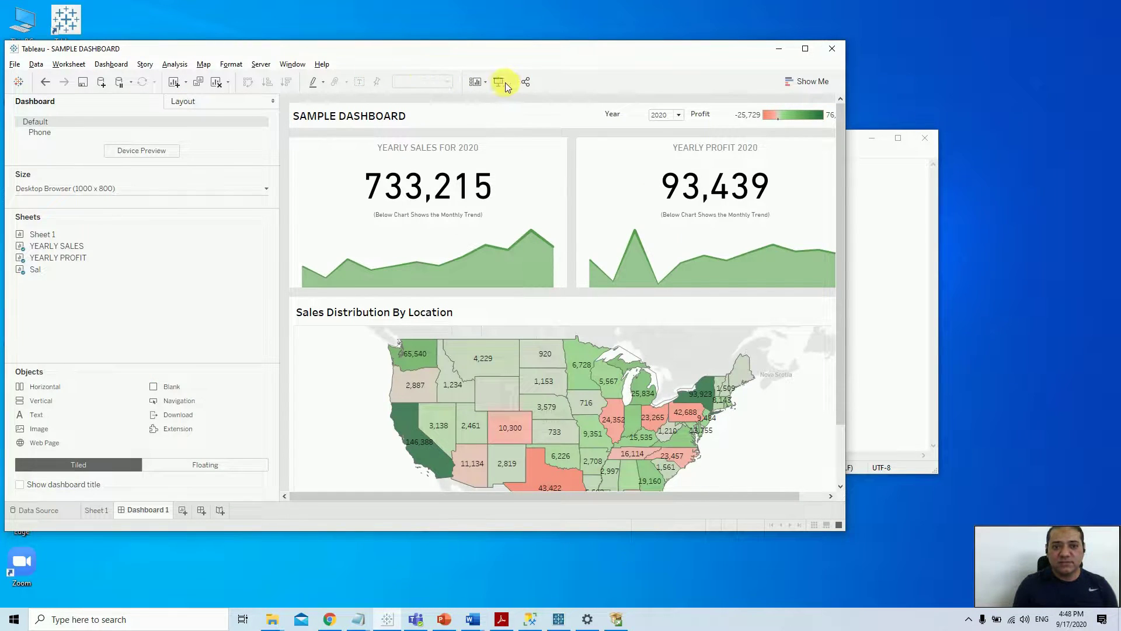
# - Preview SAMPLE DASHBOARD in Presentation Mode, exit it, and minimize Tableau
pyautogui.click(502, 83)
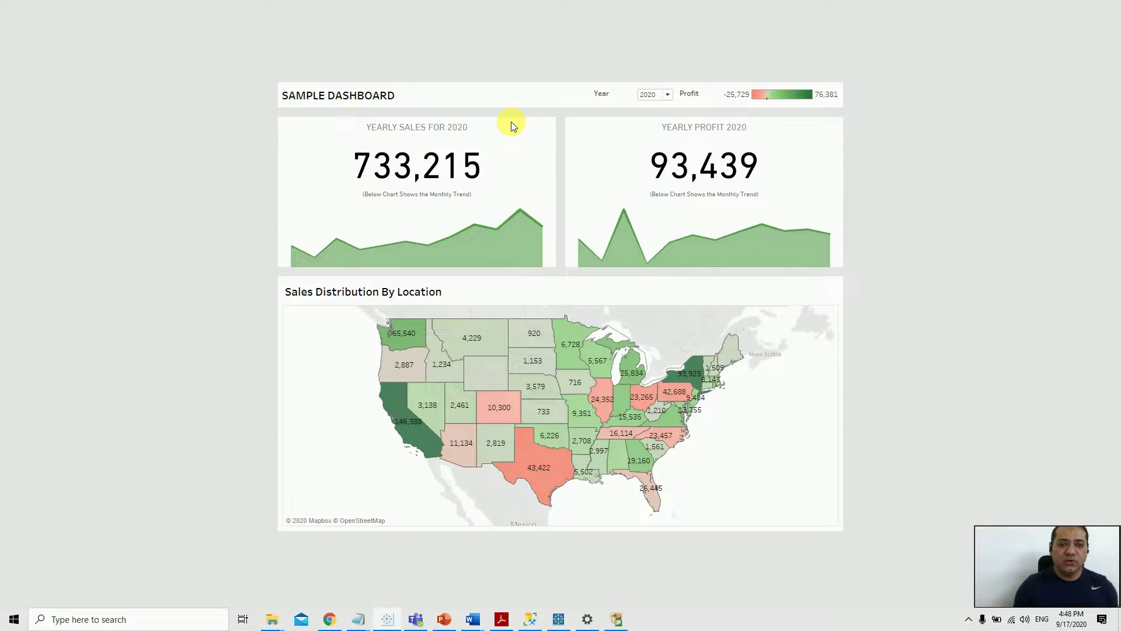
pyautogui.press('Escape')
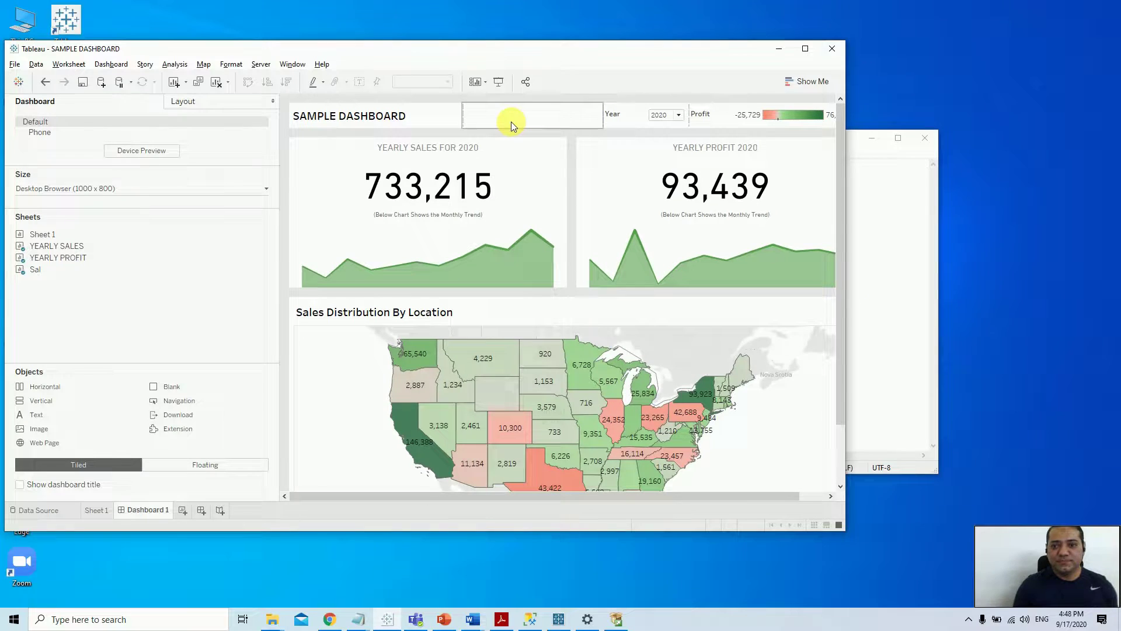
pyautogui.click(779, 49)
# - Start a fresh Tableau 2020.2 workbook connected to Sample - Superstore, maximized
pyautogui.rightClick(388, 619)
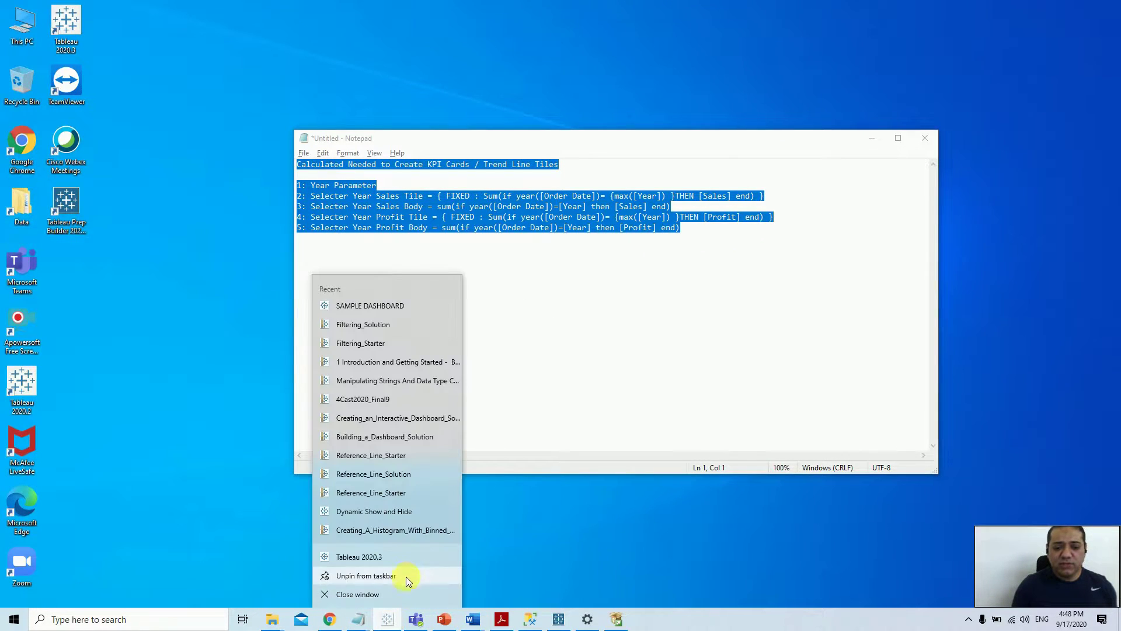
pyautogui.click(390, 563)
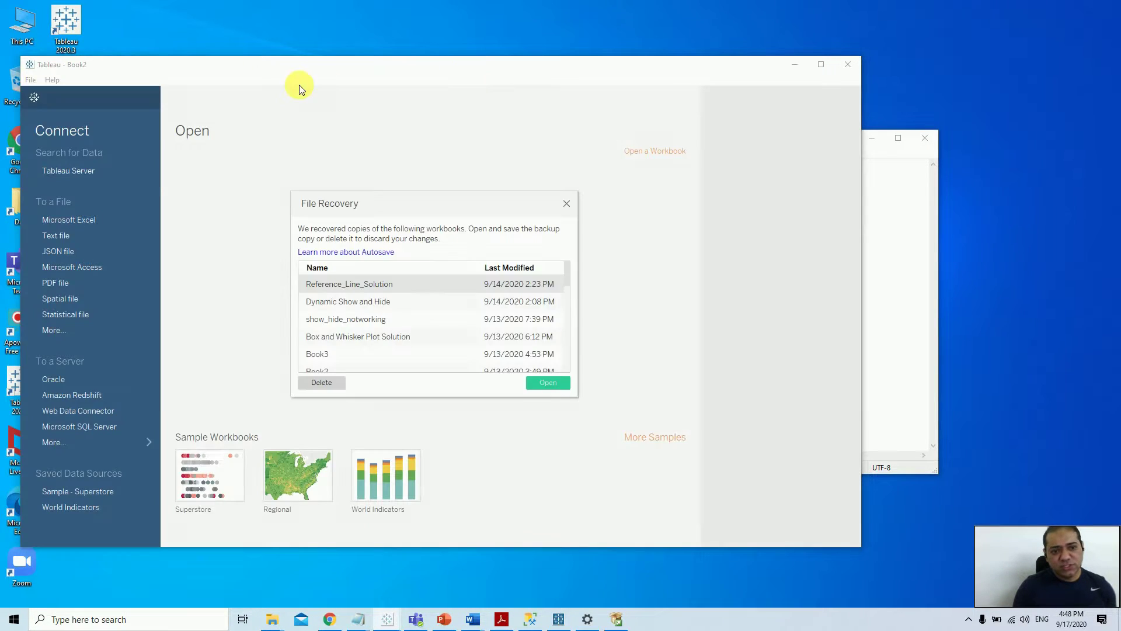
pyautogui.click(569, 202)
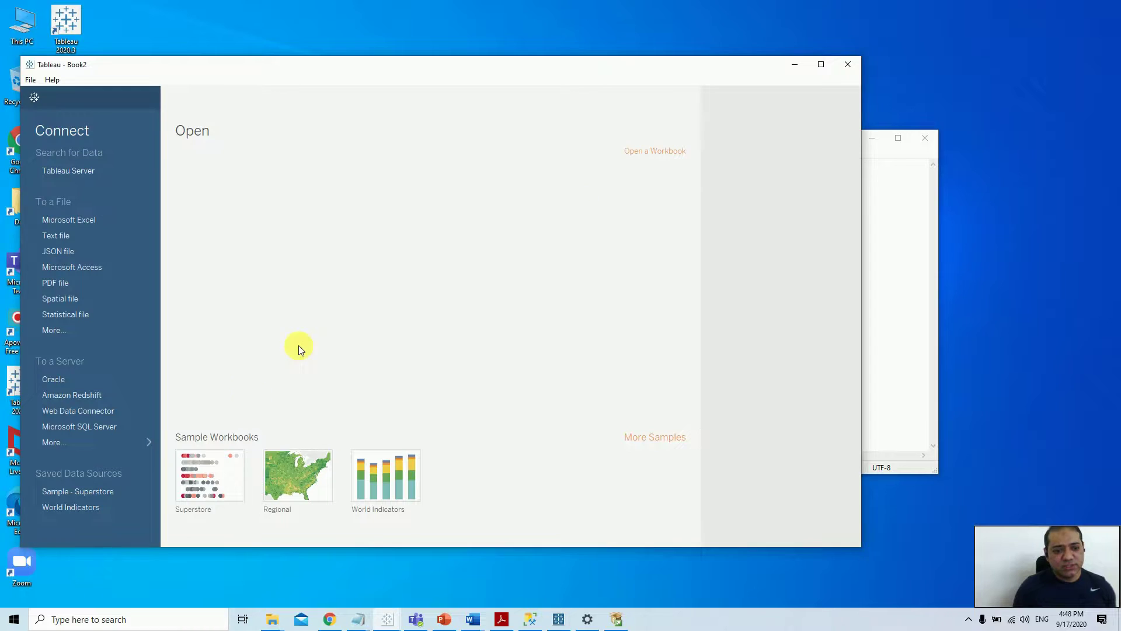
pyautogui.click(92, 493)
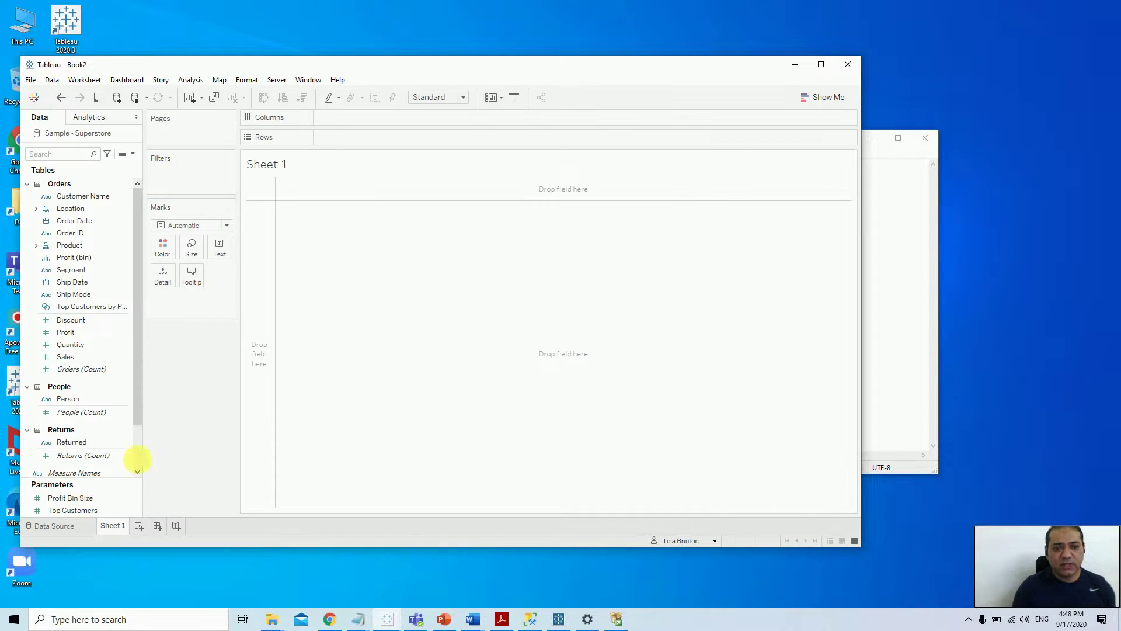
pyautogui.click(825, 65)
# - Bring the Notepad formula notes back to the front
pyautogui.moveTo(358, 618)
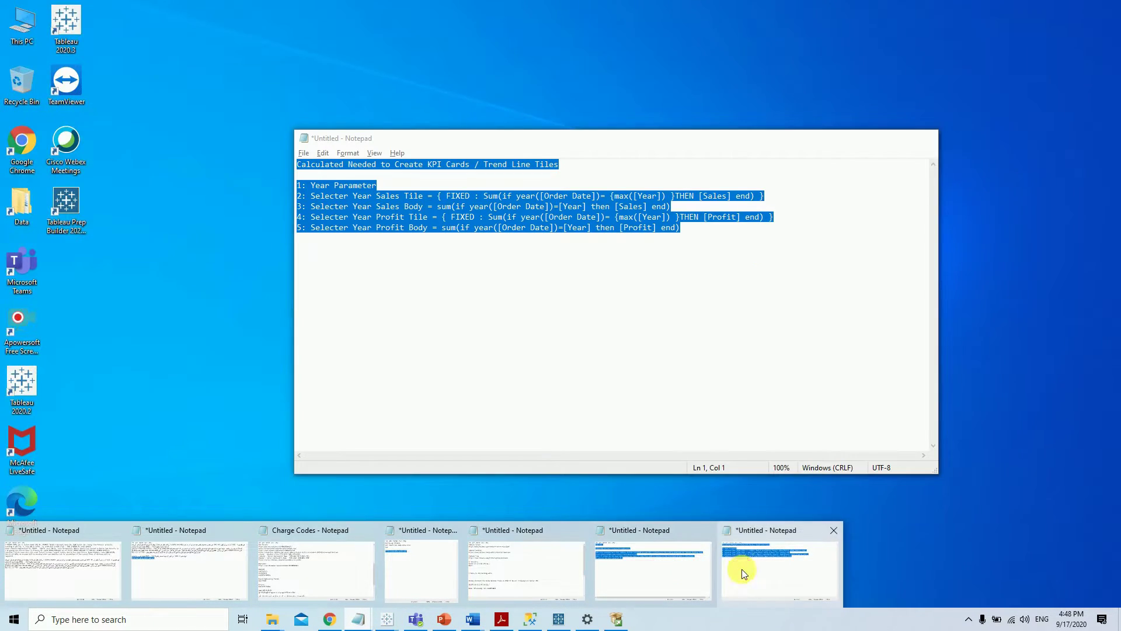
pyautogui.click(740, 564)
pyautogui.click(459, 300)
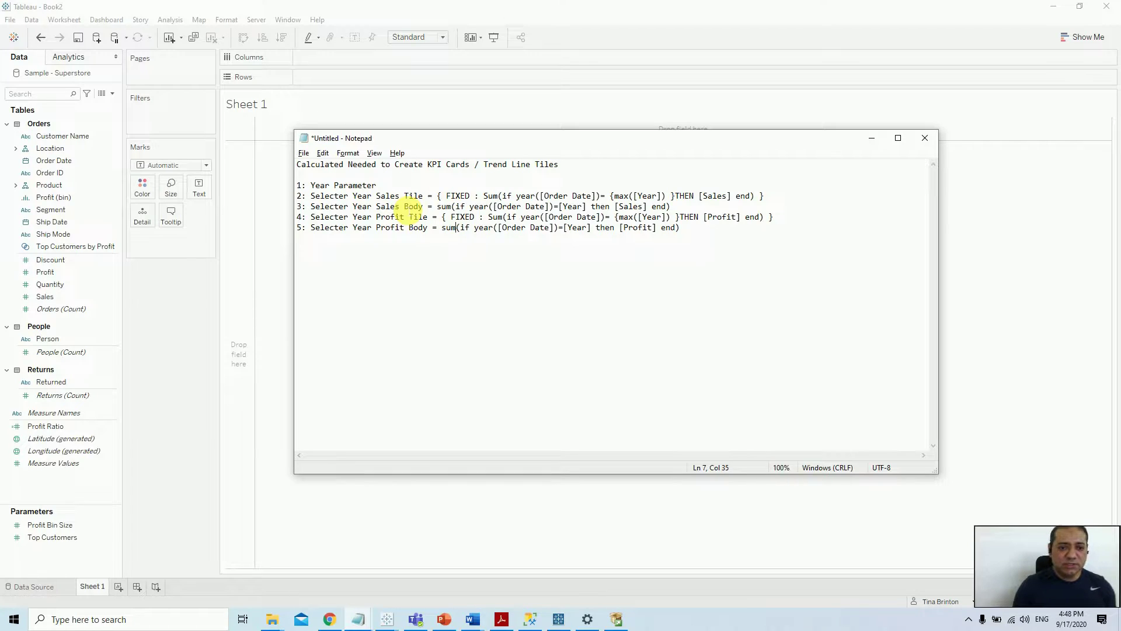
# - Create a parameter named Year with Integer data type and a List of allowable values
pyautogui.rightClick(64, 551)
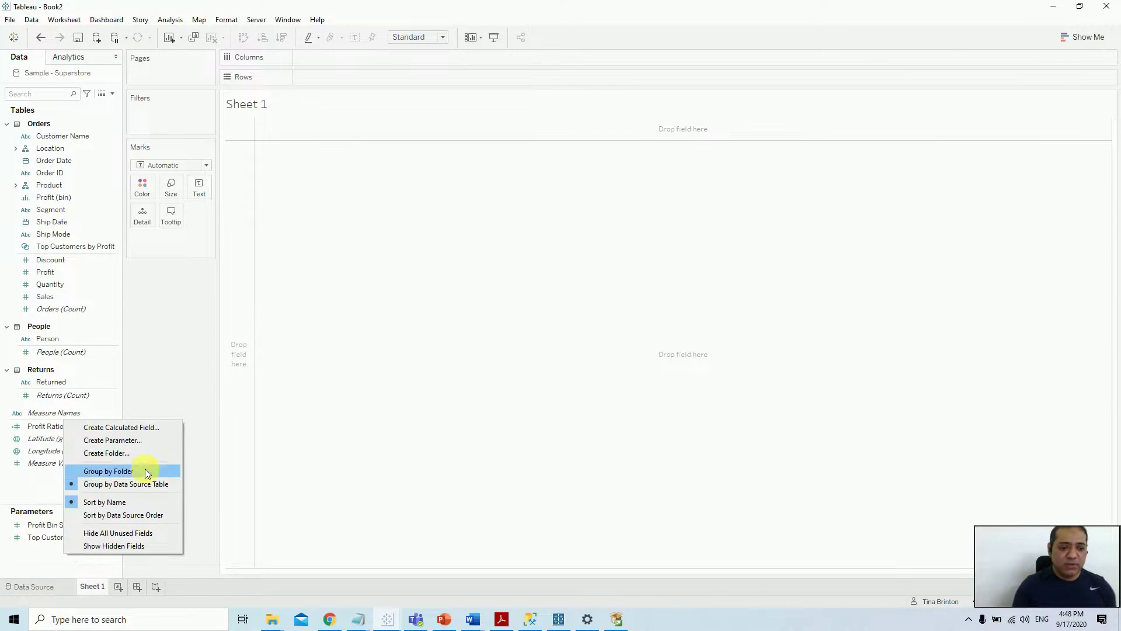
pyautogui.click(154, 429)
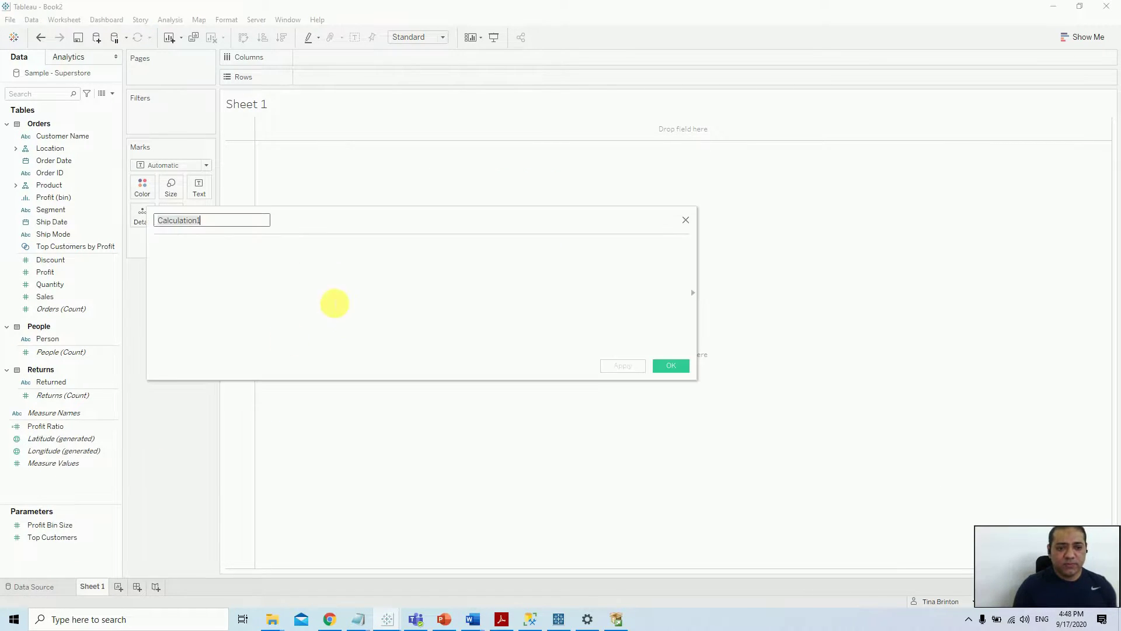
pyautogui.click(686, 220)
pyautogui.rightClick(27, 577)
pyautogui.rightClick(19, 553)
pyautogui.click(104, 439)
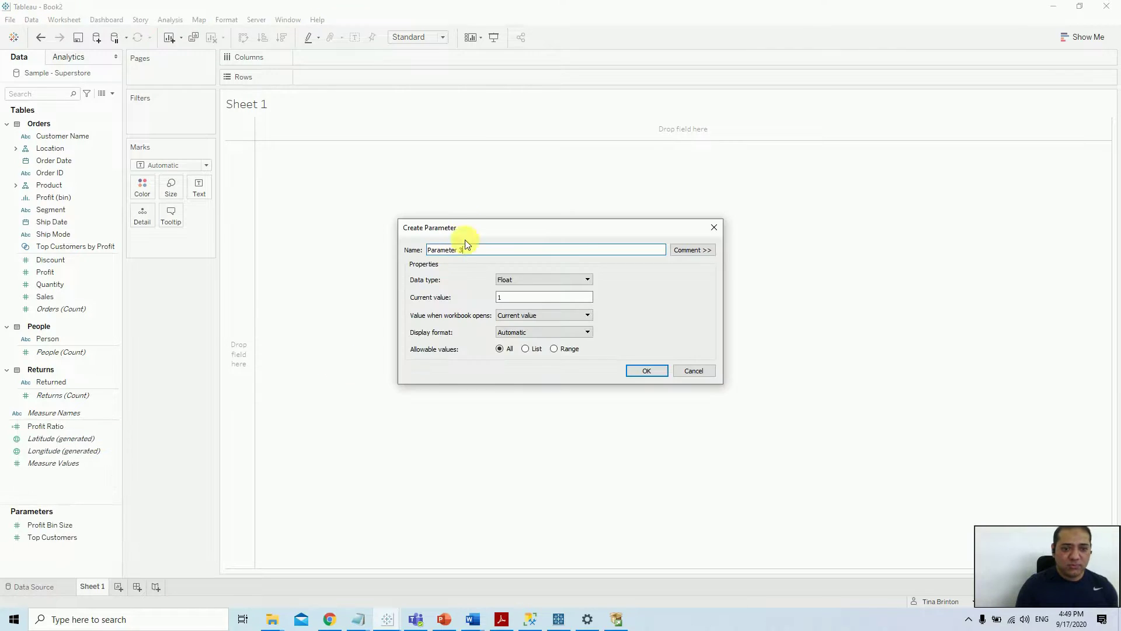
pyautogui.write('Year')
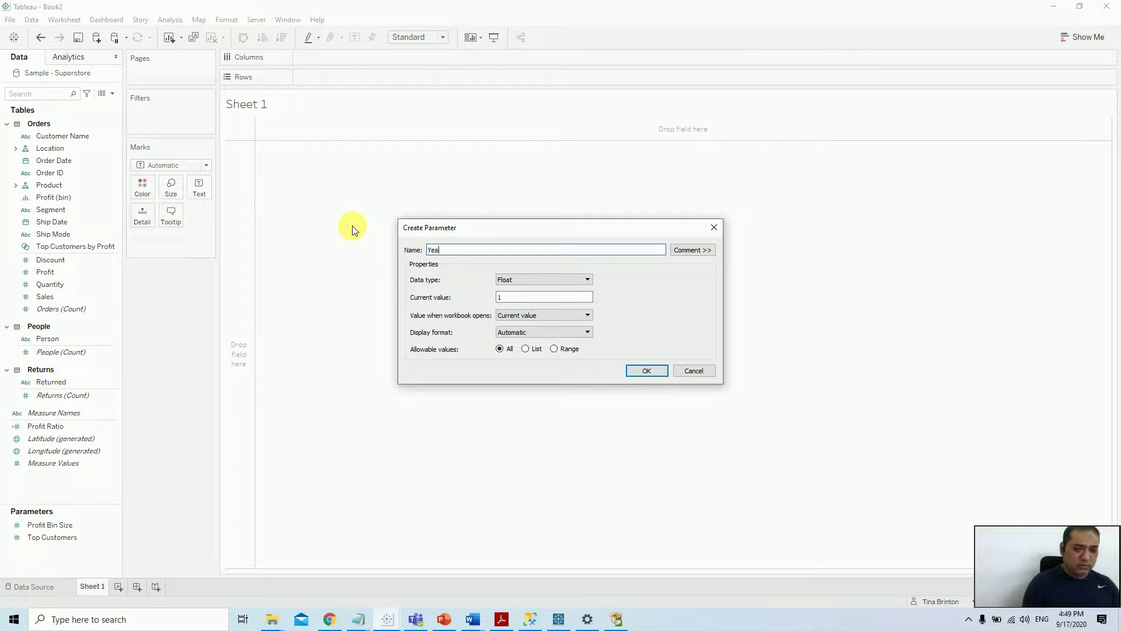
pyautogui.click(587, 280)
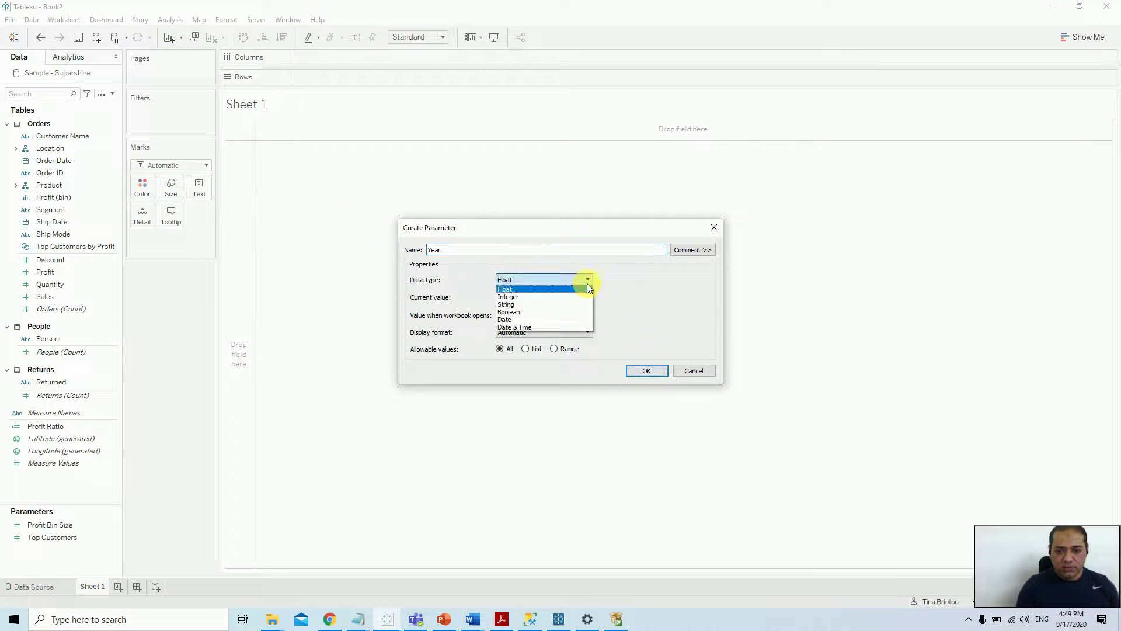
pyautogui.click(528, 297)
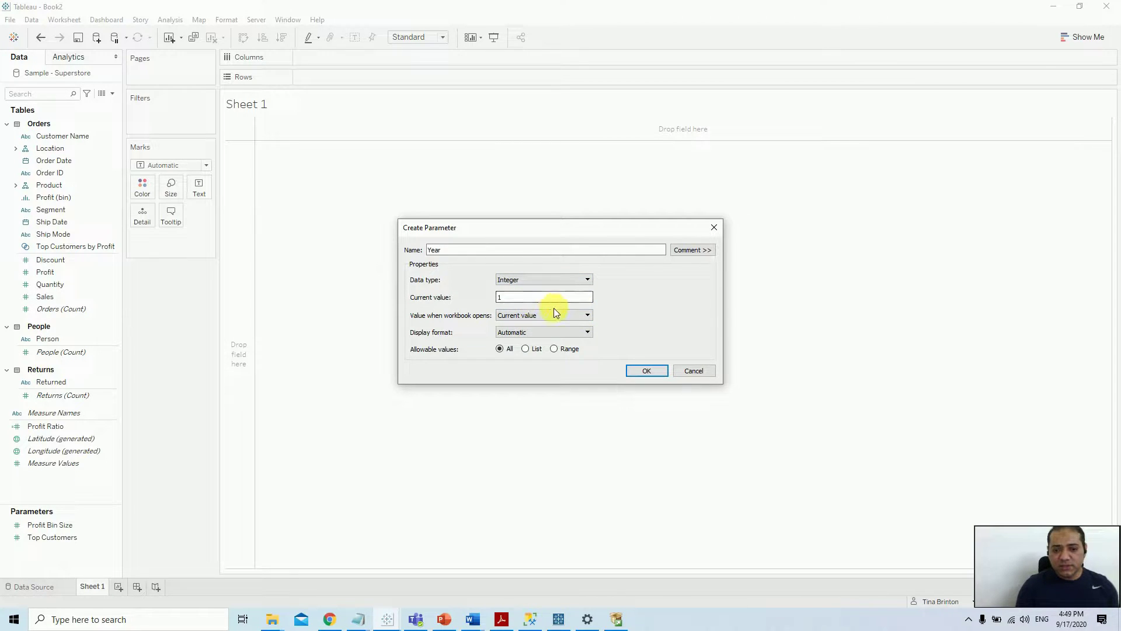
pyautogui.click(525, 349)
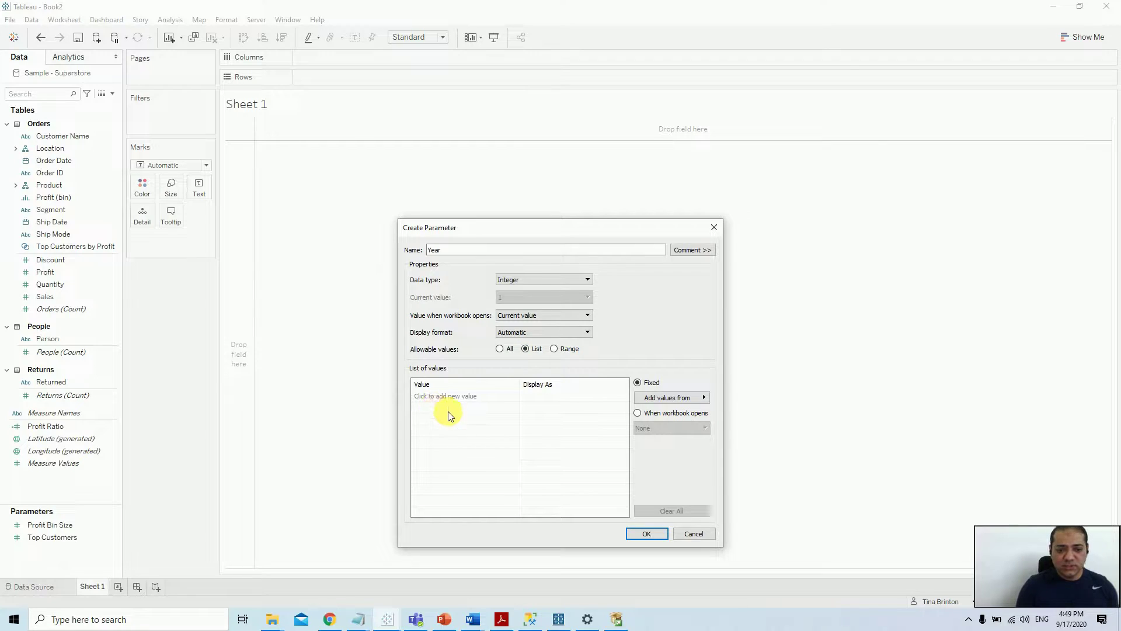
# - Add 2020, 2019, 2018 and 2017 to the parameter's value list
pyautogui.click(474, 396)
pyautogui.write('2,020')
pyautogui.press('Return')
pyautogui.write('2019')
pyautogui.press('Return')
pyautogui.write('2018')
pyautogui.press('Return')
pyautogui.write('2017')
pyautogui.press('Return')
# - Edit the 2020 and 2019 Display As labels to drop the thousands comma
pyautogui.click(556, 396)
pyautogui.click(556, 396)
pyautogui.press('Home')
pyautogui.press('Right')
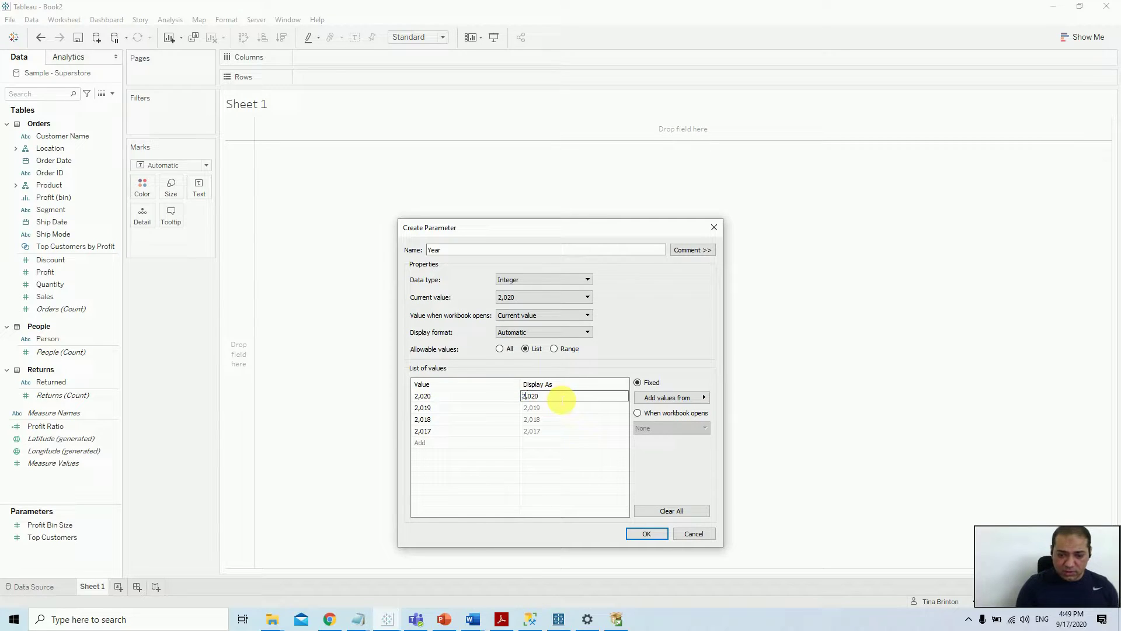
pyautogui.click(555, 410)
pyautogui.click(555, 410)
pyautogui.press('Home')
pyautogui.press('Return')
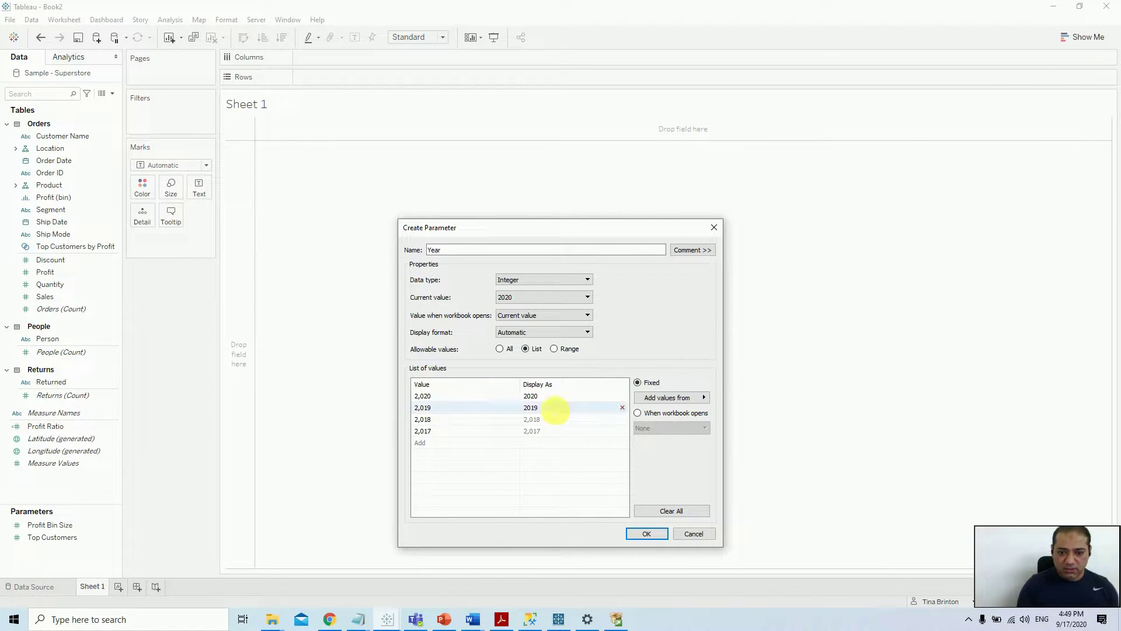
# - Drop the comma from the 2018 and 2017 labels and save the Year parameter
pyautogui.click(554, 418)
pyautogui.click(553, 418)
pyautogui.press('Home')
pyautogui.press('Right')
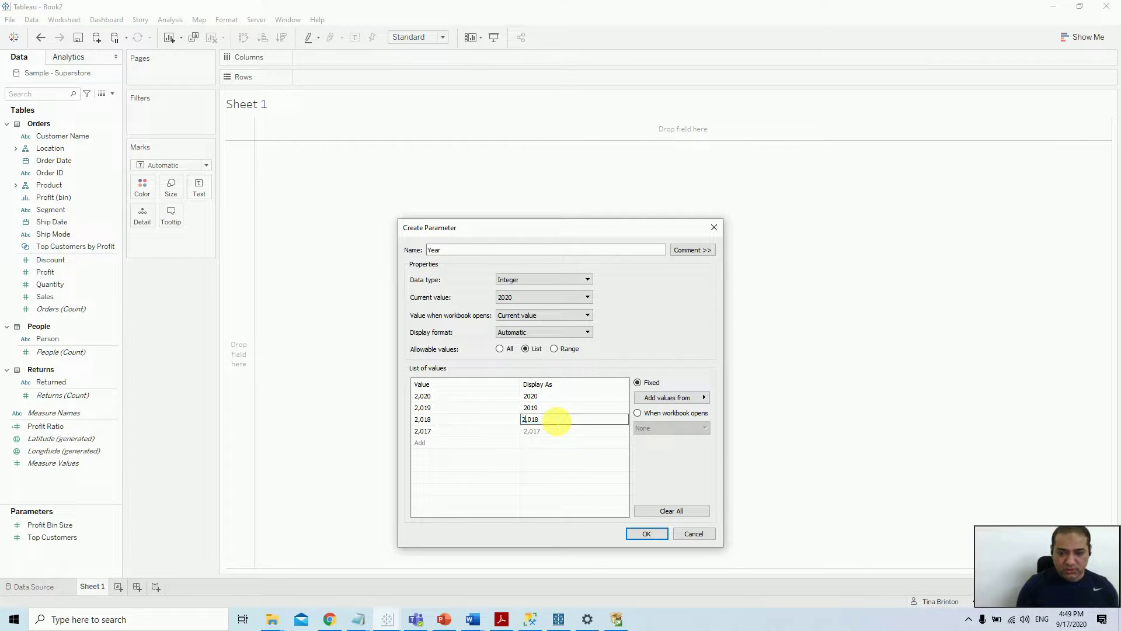
pyautogui.press('Return')
pyautogui.click(554, 431)
pyautogui.click(554, 431)
pyautogui.press('Home')
pyautogui.press('Delete')
pyautogui.press('Return')
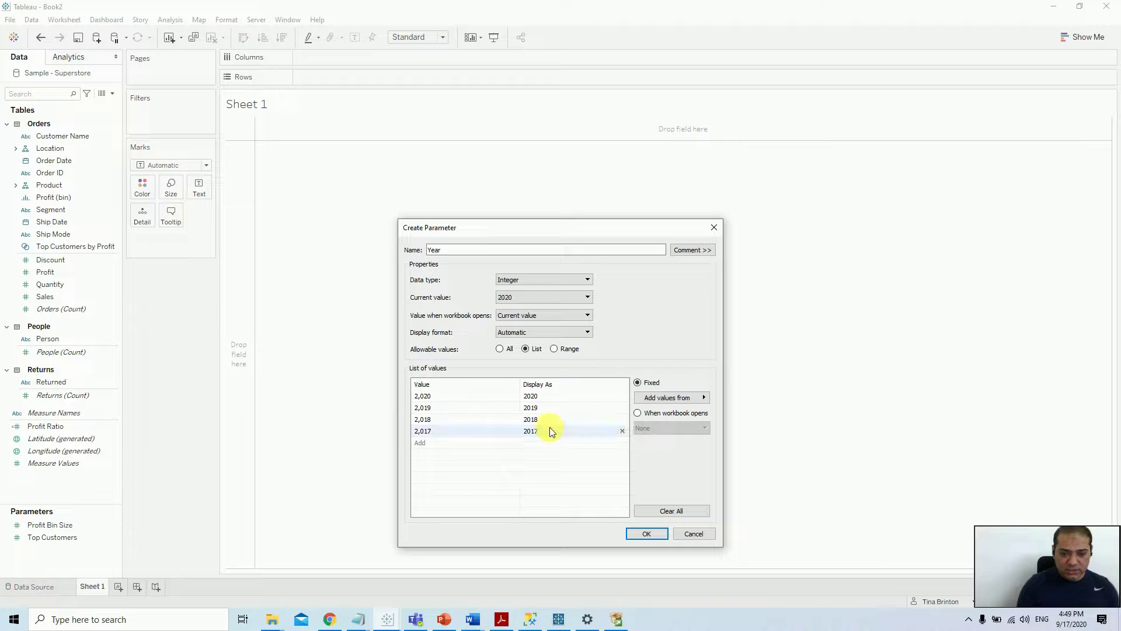
pyautogui.click(639, 533)
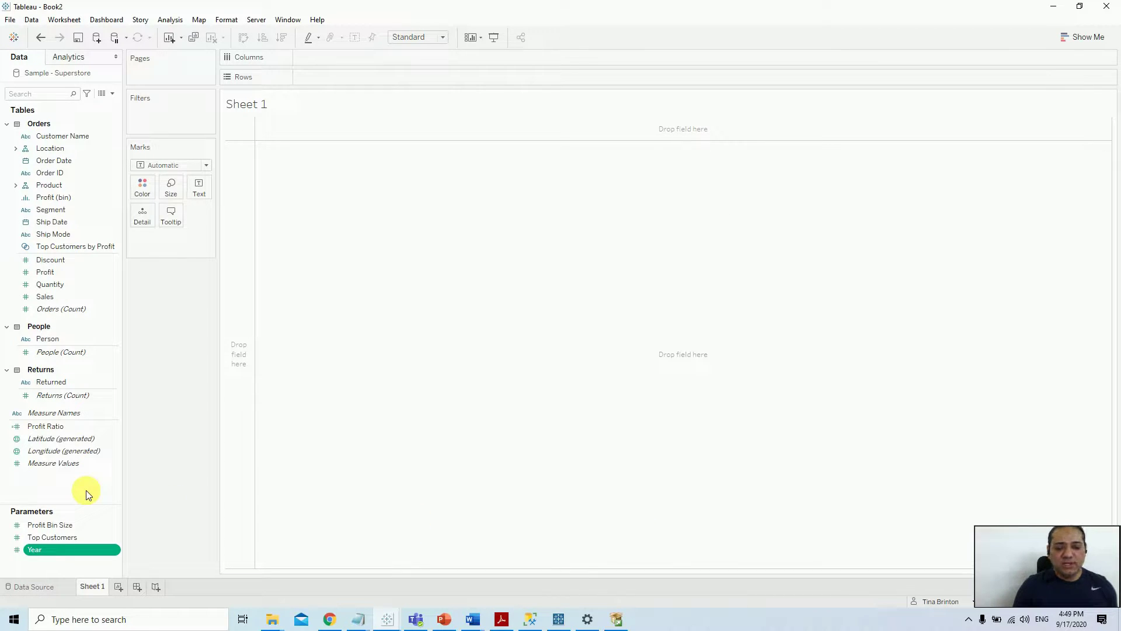
# - Paste the Selecter Year Sales Tile formula from the notes into a new calculated field
pyautogui.rightClick(86, 489)
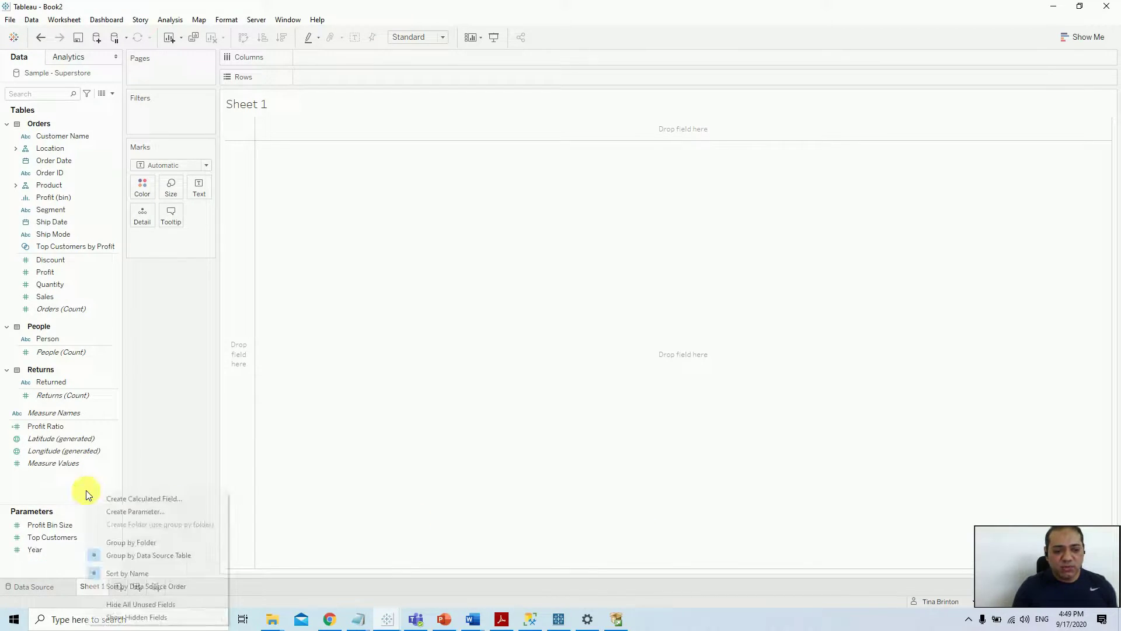
pyautogui.click(205, 503)
pyautogui.hotkey('alt', 'Tab')
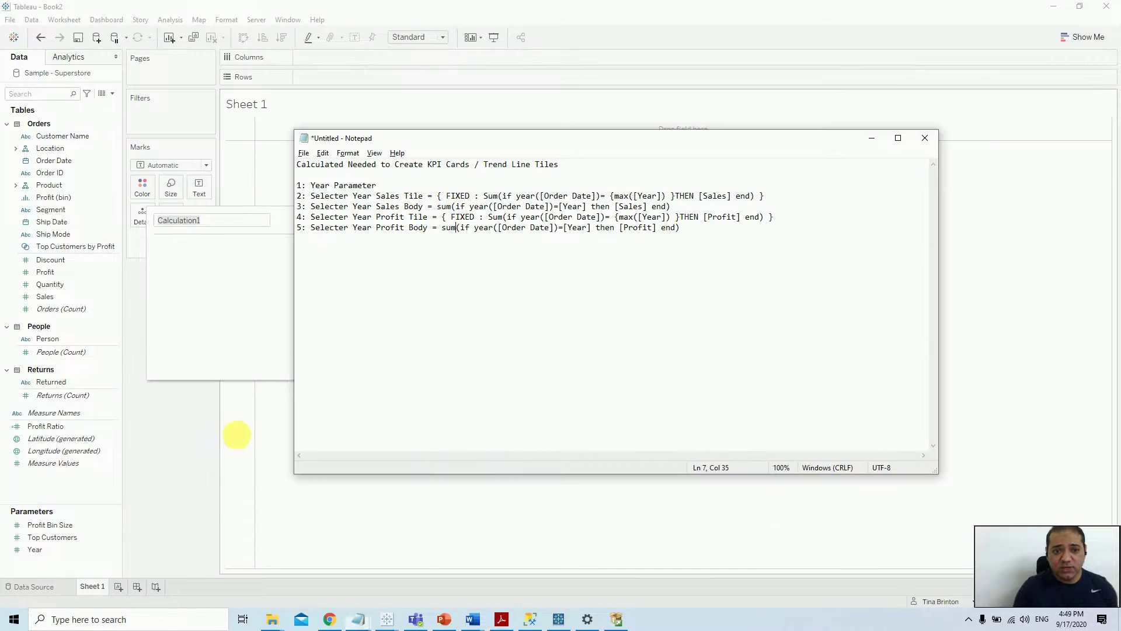
pyautogui.moveTo(311, 196); pyautogui.dragTo(779, 196)
pyautogui.hotkey('ctrl', 'c')
pyautogui.hotkey('alt', 'Tab')
pyautogui.click(298, 290)
pyautogui.hotkey('ctrl', 'v')
# - Move the formula's name prefix into the name box, naming it Selecter Year Sales Tile
pyautogui.moveTo(276, 246); pyautogui.dragTo(75, 238)
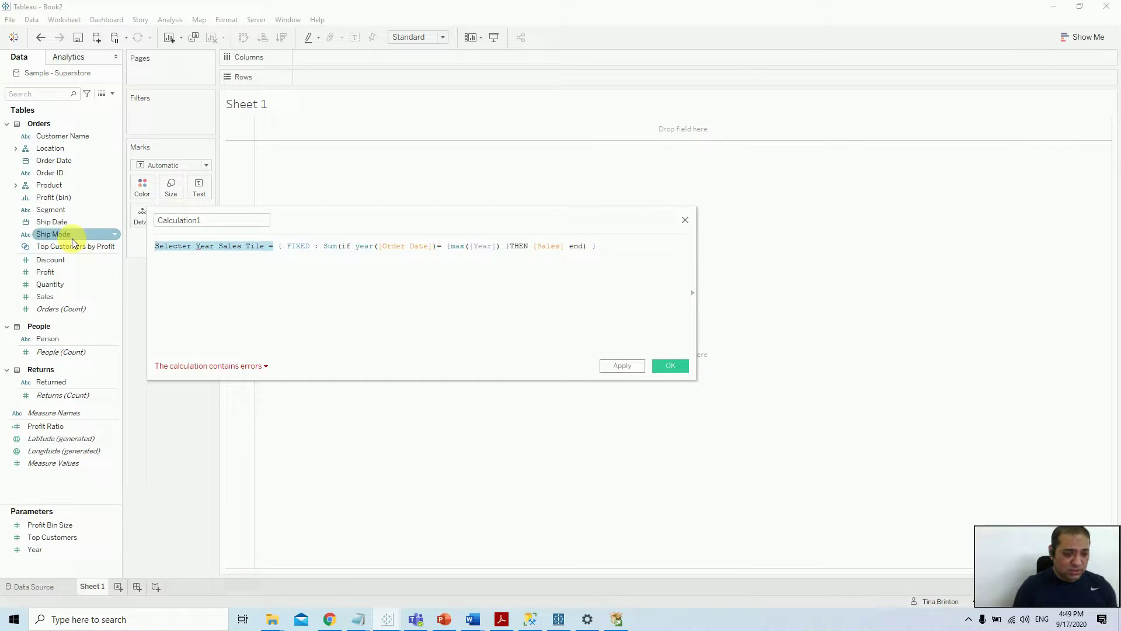
pyautogui.hotkey('ctrl', 'x')
pyautogui.doubleClick(225, 220)
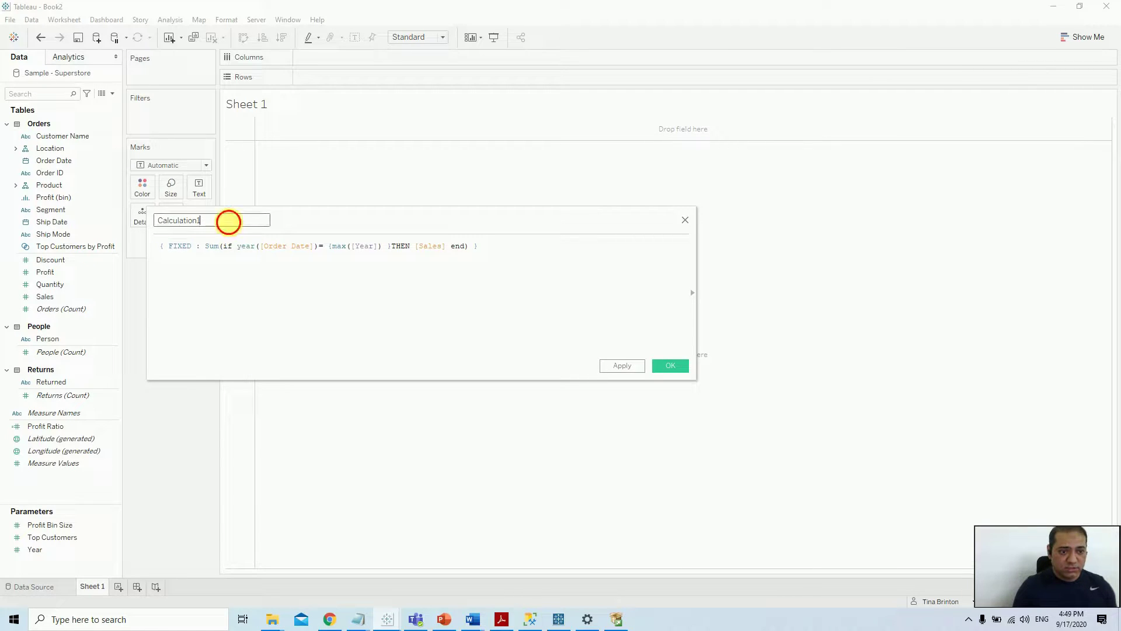
pyautogui.hotkey('ctrl', 'v')
pyautogui.press('BackSpace')
pyautogui.press('BackSpace')
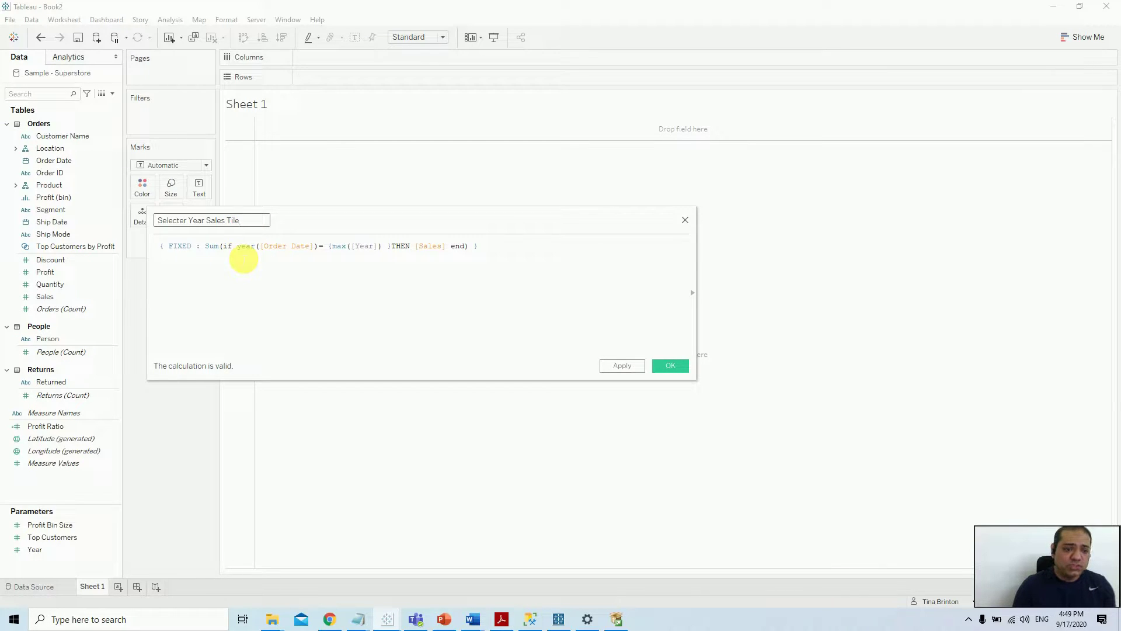
# - Review the FIXED formula and its max([Year]) reference, then apply and close
pyautogui.doubleClick(180, 247)
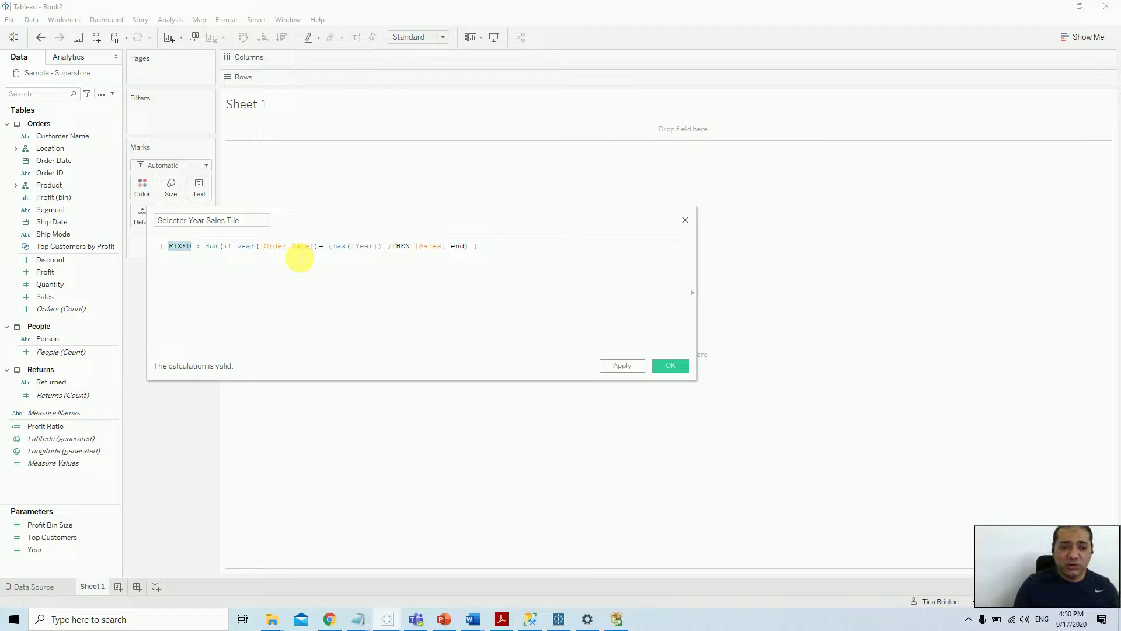
pyautogui.press('End')
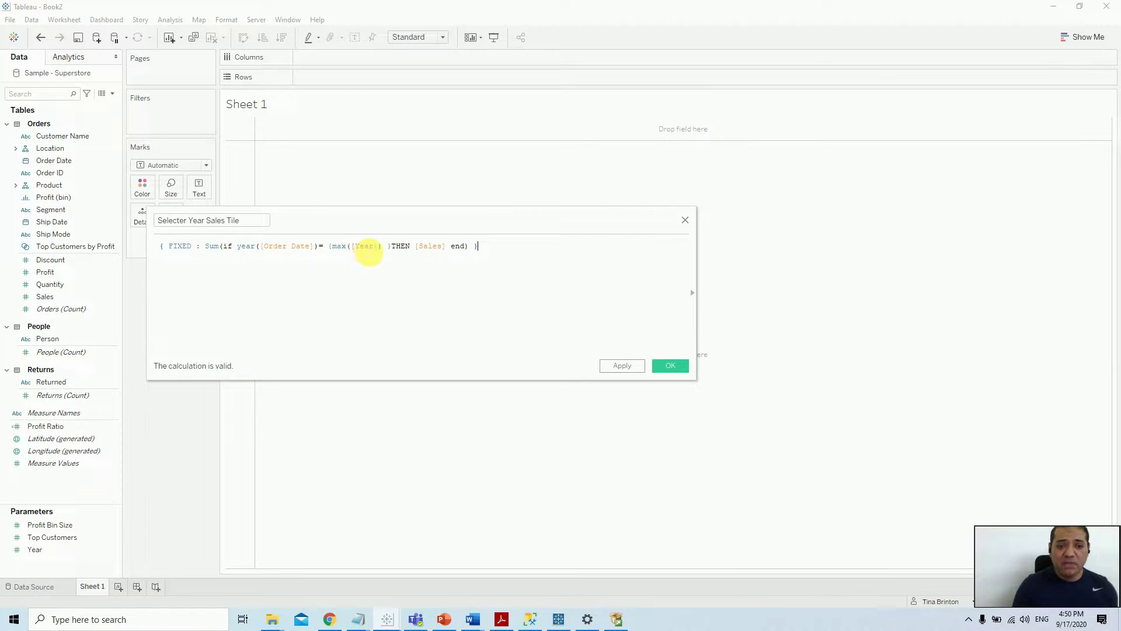
pyautogui.doubleClick(365, 246)
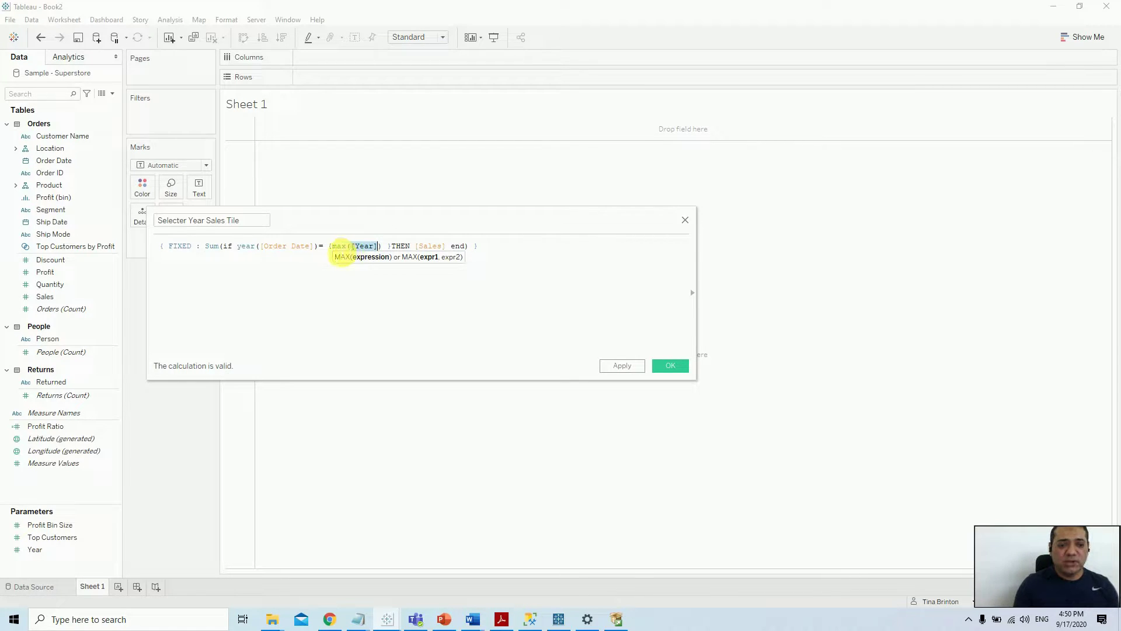
pyautogui.click(366, 247)
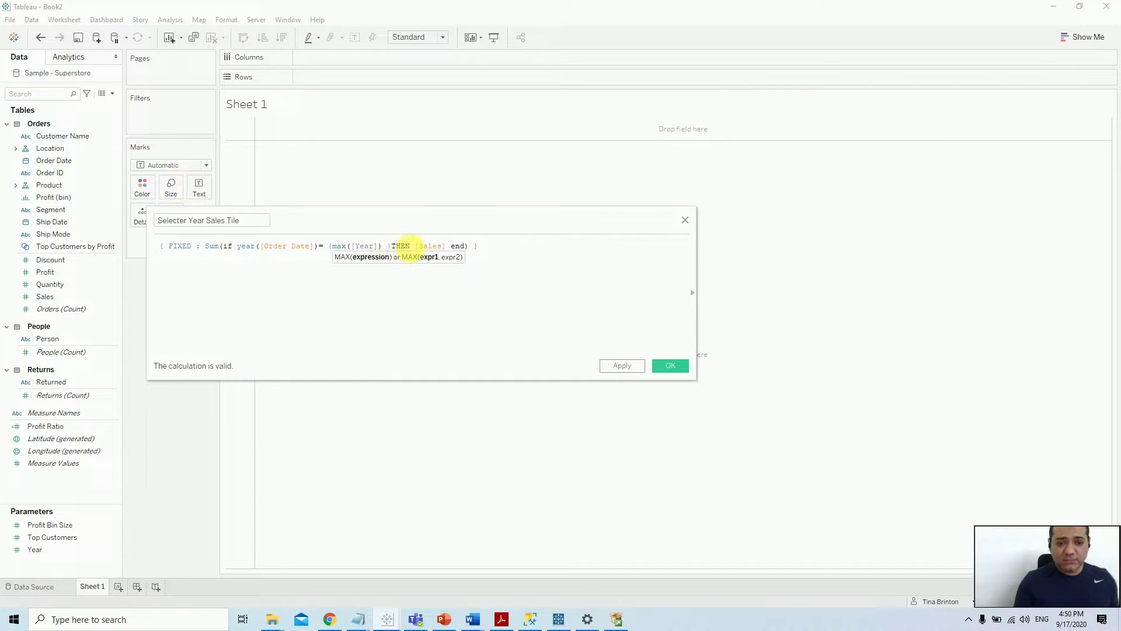
pyautogui.click(519, 260)
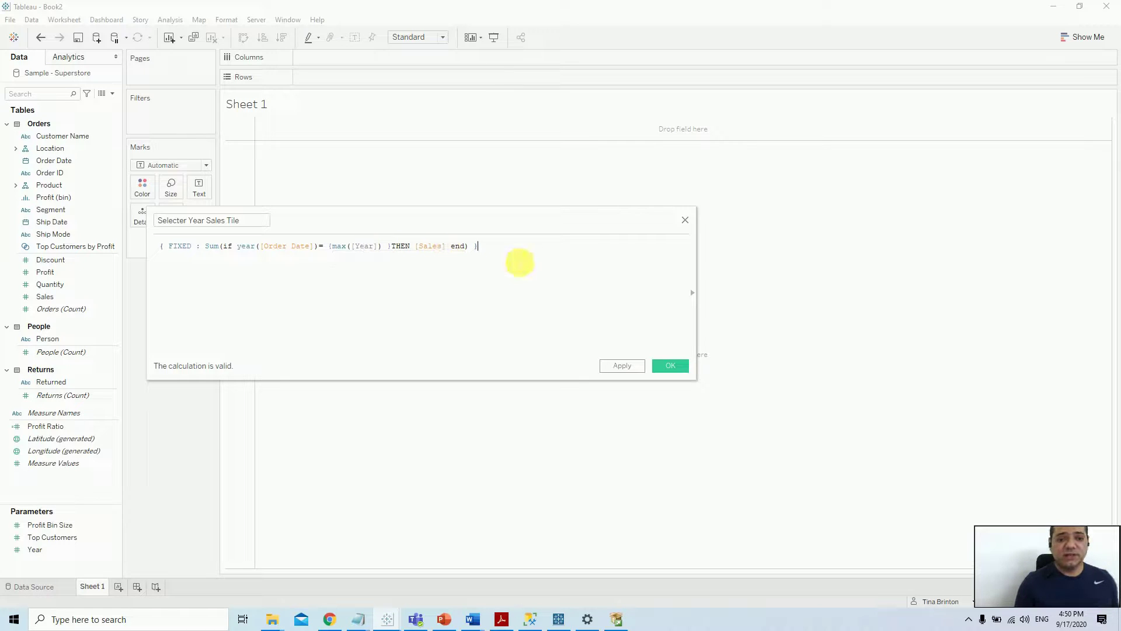
pyautogui.click(628, 367)
pyautogui.click(670, 364)
# - Select the Selecter Year Sales Body formula line in the notes
pyautogui.hotkey('alt', 'Tab')
pyautogui.click(488, 255)
pyautogui.moveTo(671, 207); pyautogui.dragTo(315, 207)
pyautogui.hotkey('ctrl', 'c')
pyautogui.click(284, 254)
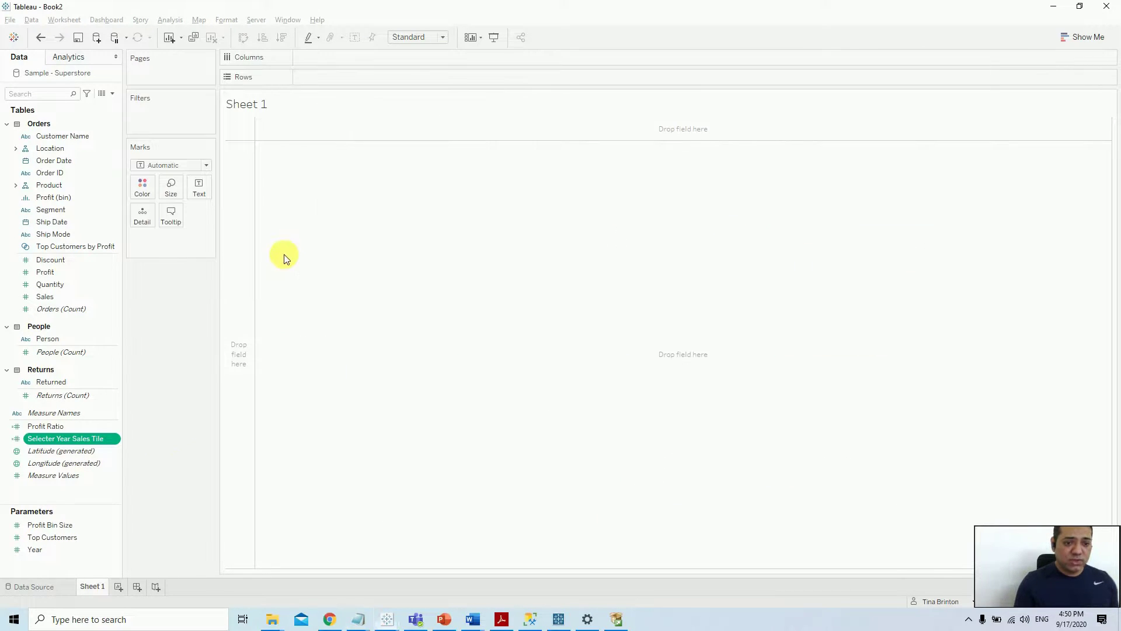
# - After cancelling stray parameter dialogs, paste the Sales Body formula into a new calculated field
pyautogui.rightClick(71, 489)
pyautogui.click(149, 510)
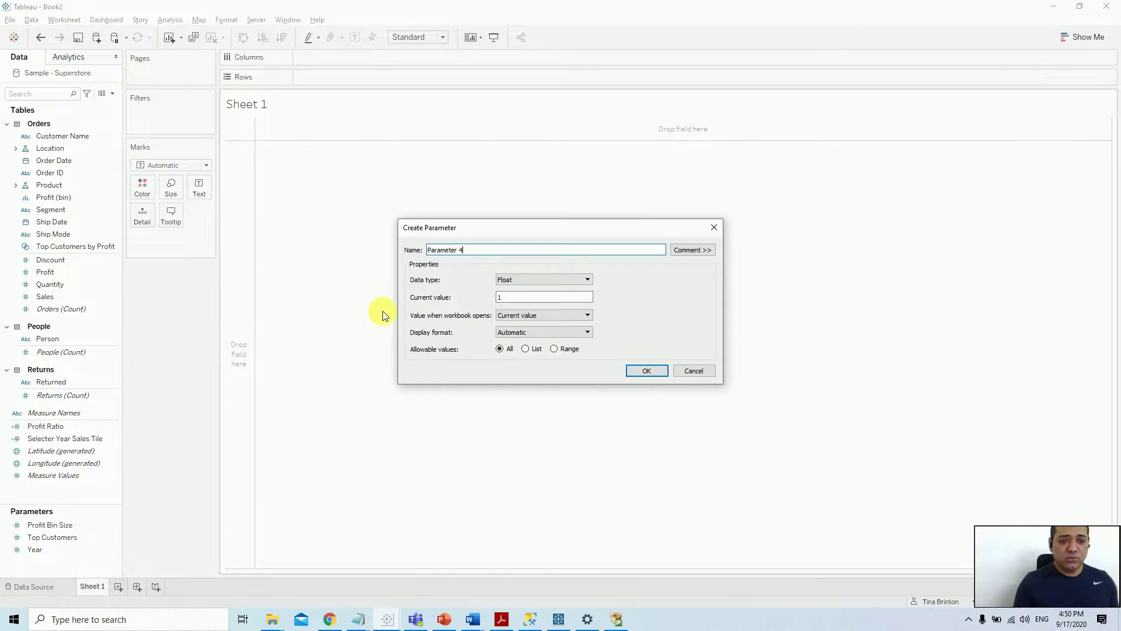
pyautogui.click(694, 370)
pyautogui.rightClick(82, 496)
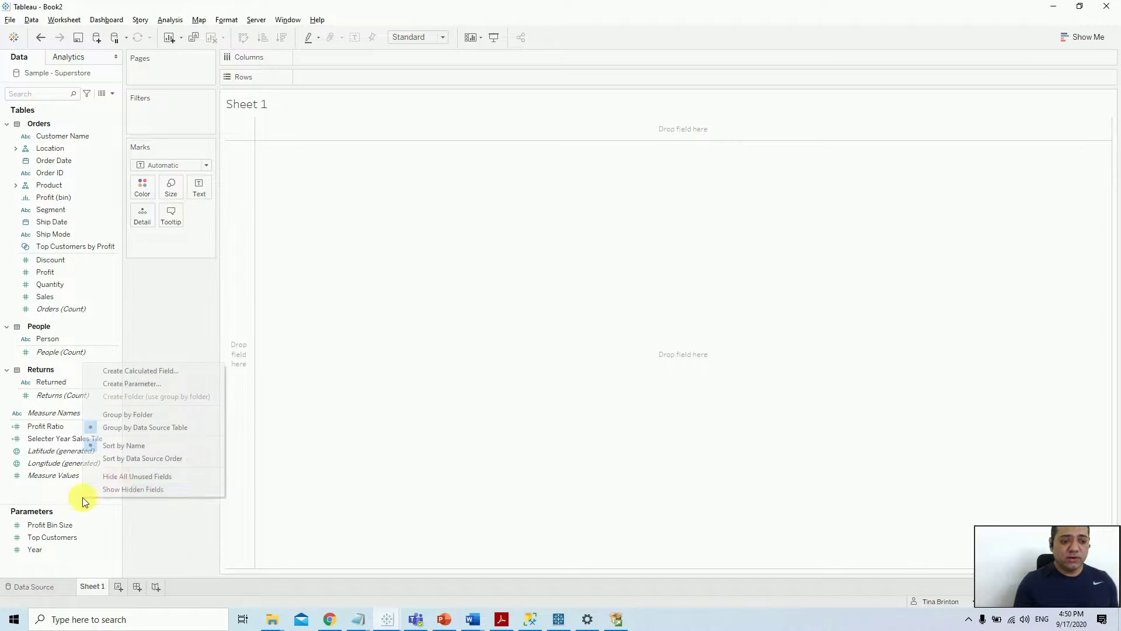
pyautogui.click(180, 376)
pyautogui.click(649, 374)
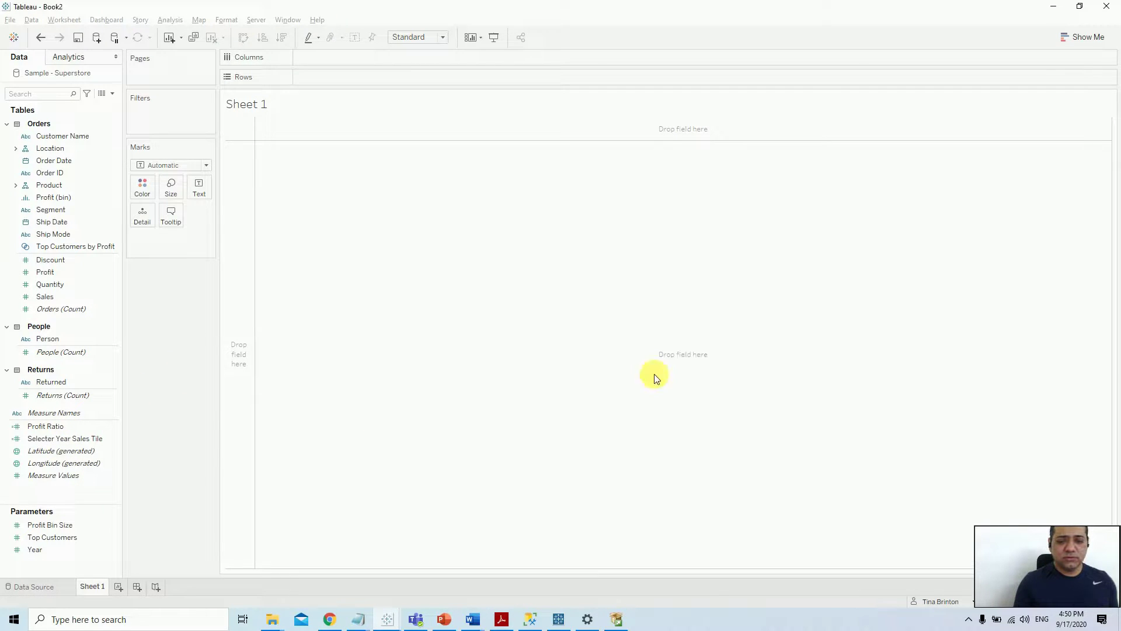
pyautogui.rightClick(90, 500)
pyautogui.click(186, 376)
pyautogui.click(526, 315)
pyautogui.hotkey('ctrl', 'v')
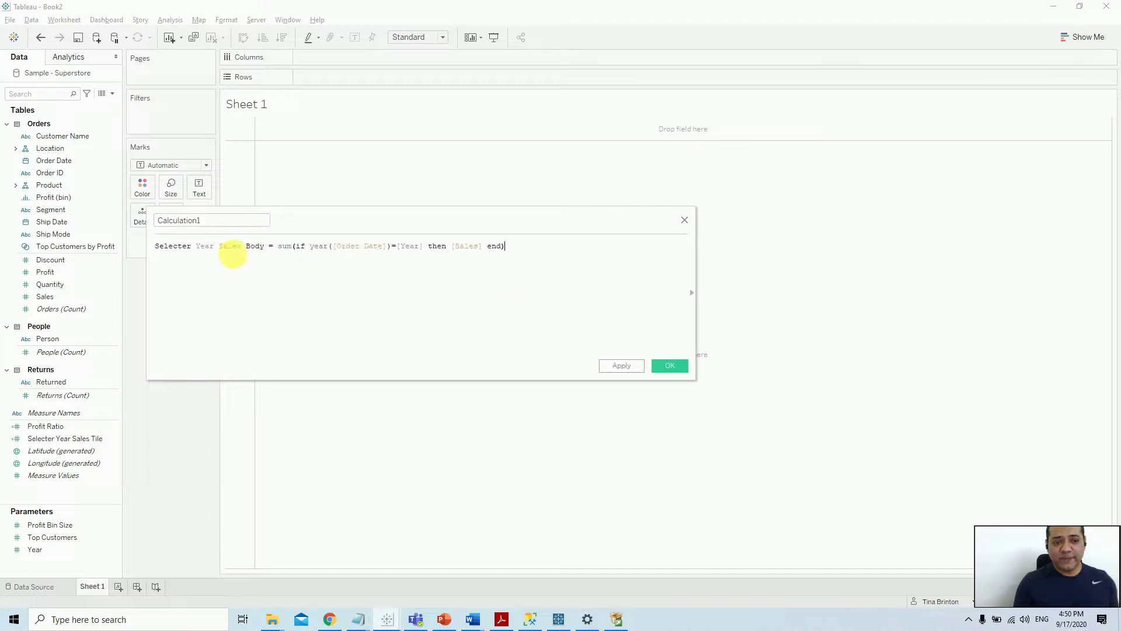
# - Name the field Selecter Year Sales Body, strip the prefix from the formula, and apply
pyautogui.moveTo(279, 247); pyautogui.dragTo(155, 245)
pyautogui.hotkey('ctrl', 'c')
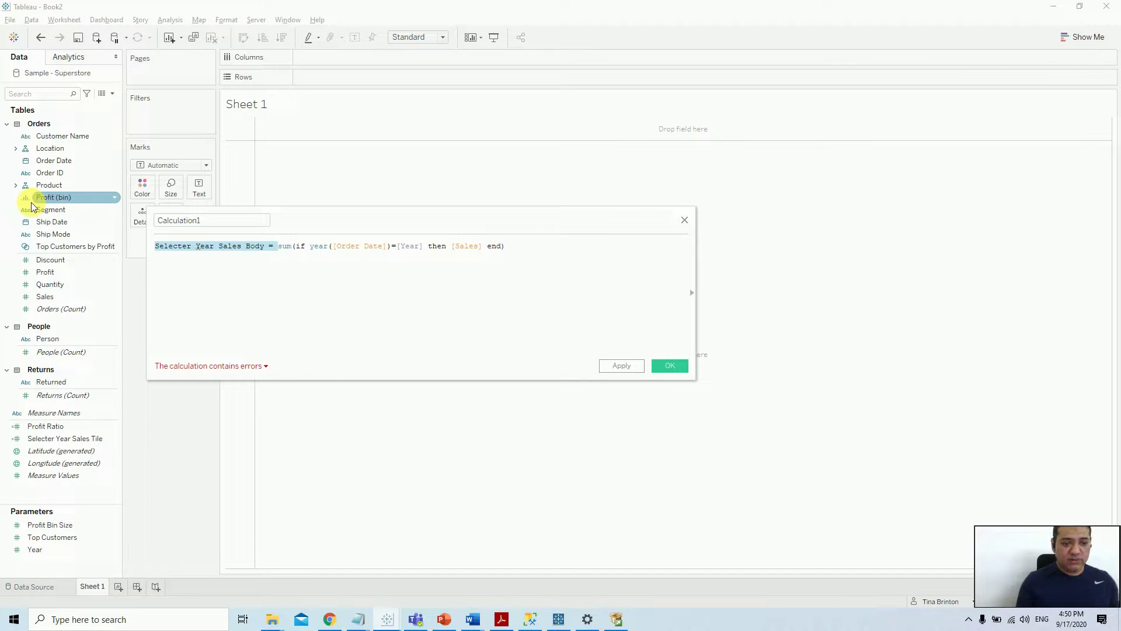
pyautogui.press('Delete')
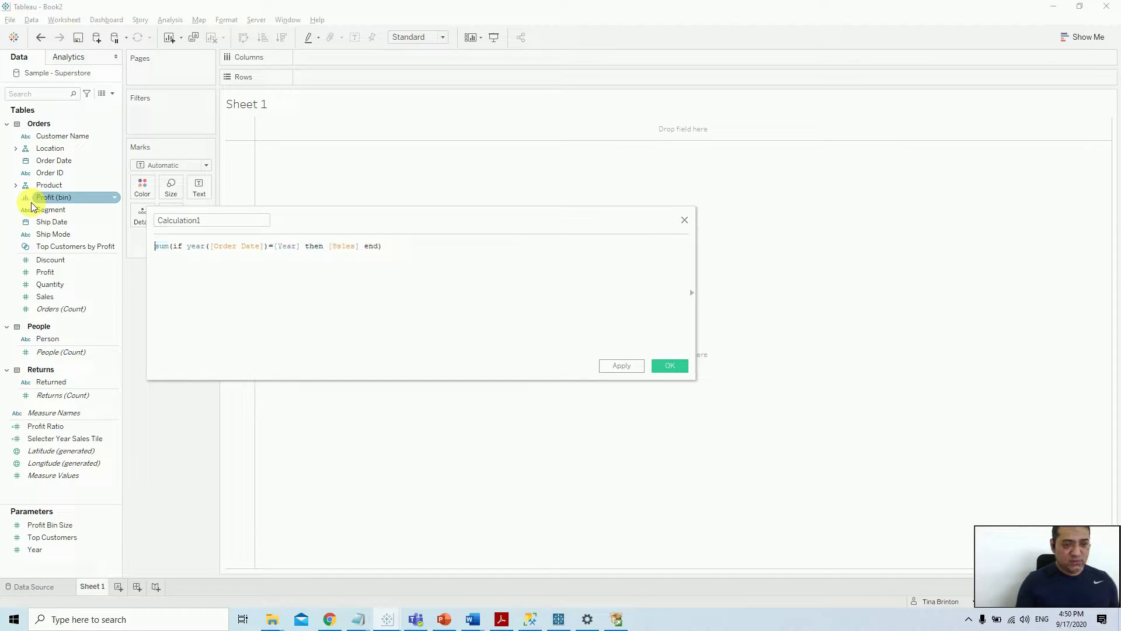
pyautogui.doubleClick(221, 221)
pyautogui.hotkey('ctrl', 'v')
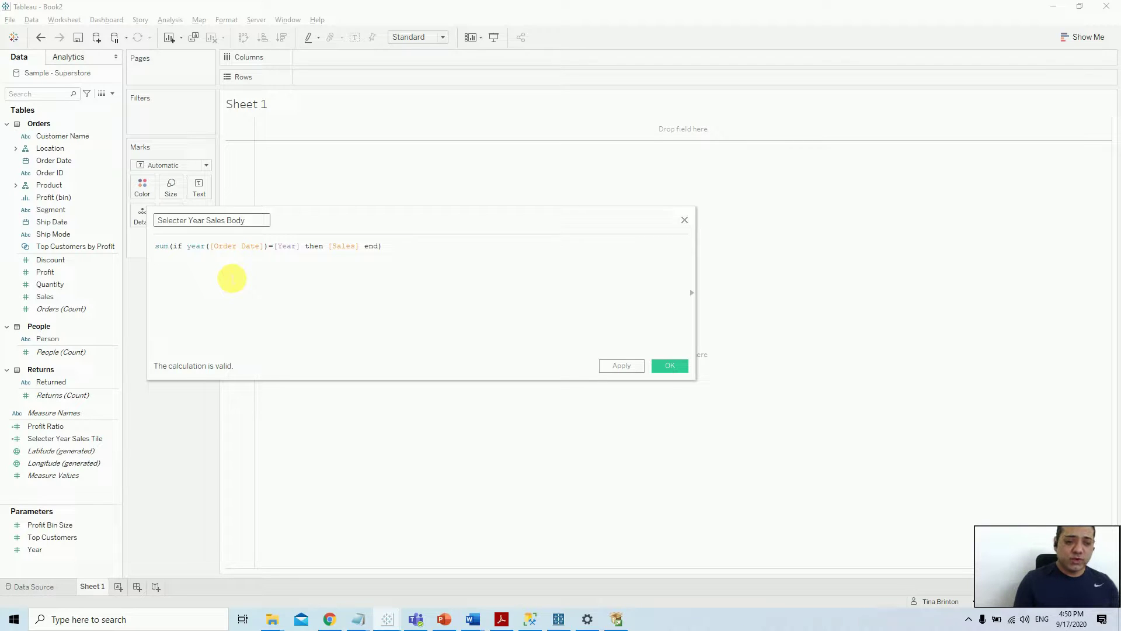
pyautogui.click(619, 368)
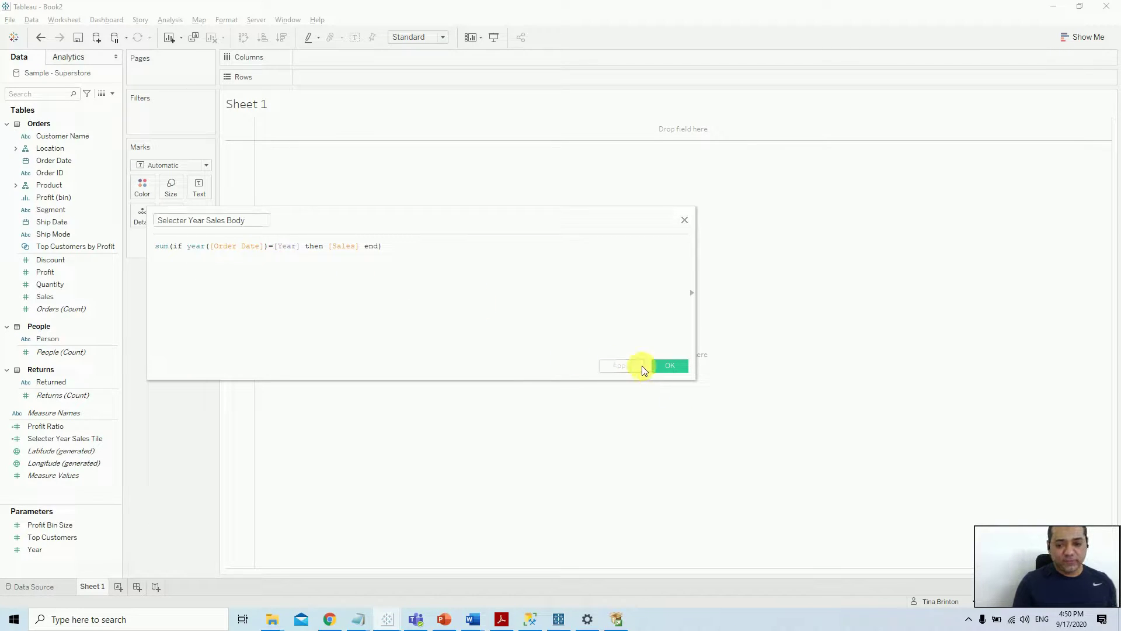
pyautogui.click(670, 367)
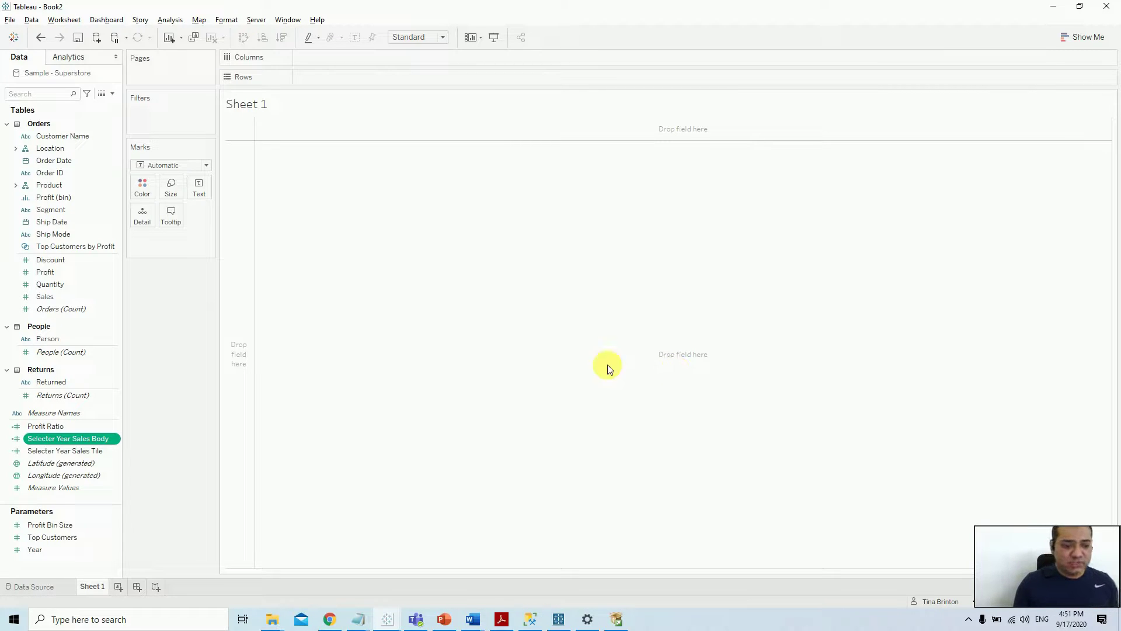
# - Select the Profit Tile formula line in the notes
pyautogui.hotkey('alt', 'Tab')
pyautogui.moveTo(777, 217); pyautogui.dragTo(315, 221)
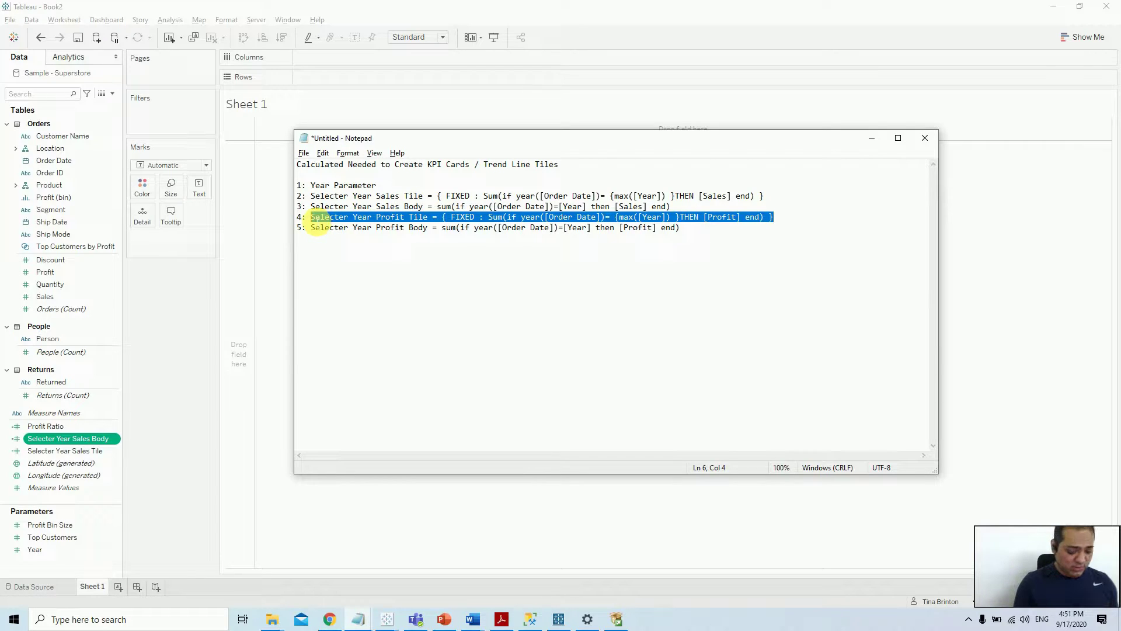
pyautogui.click(224, 304)
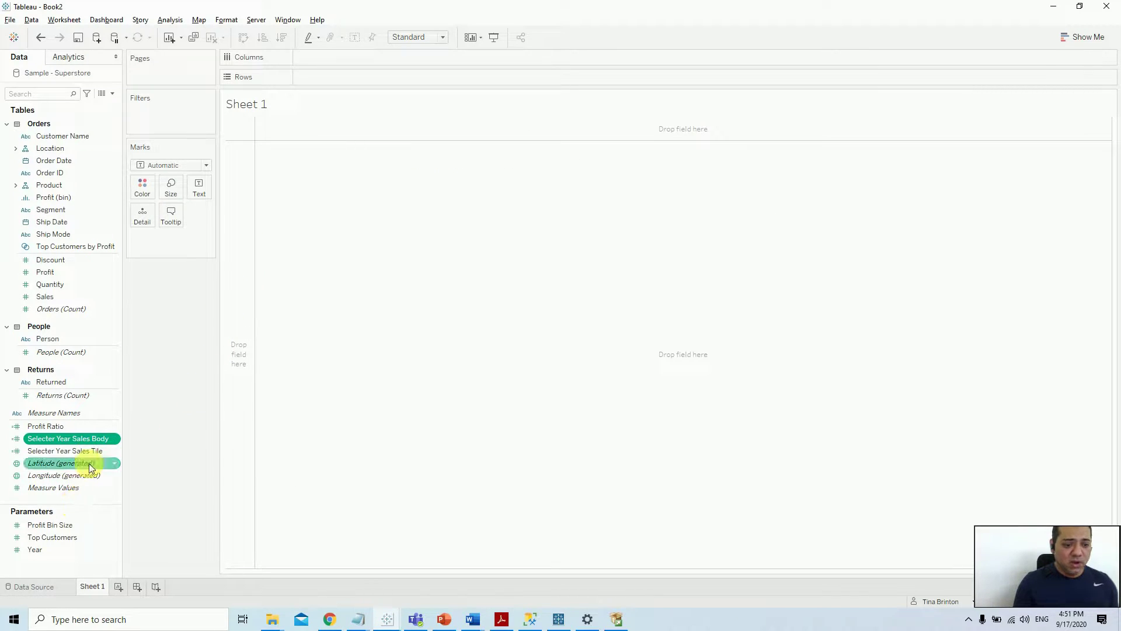
# - Duplicate Selecter Year Sales Body and edit the copy, removing its (copy) suffix
pyautogui.rightClick(101, 436)
pyautogui.click(153, 251)
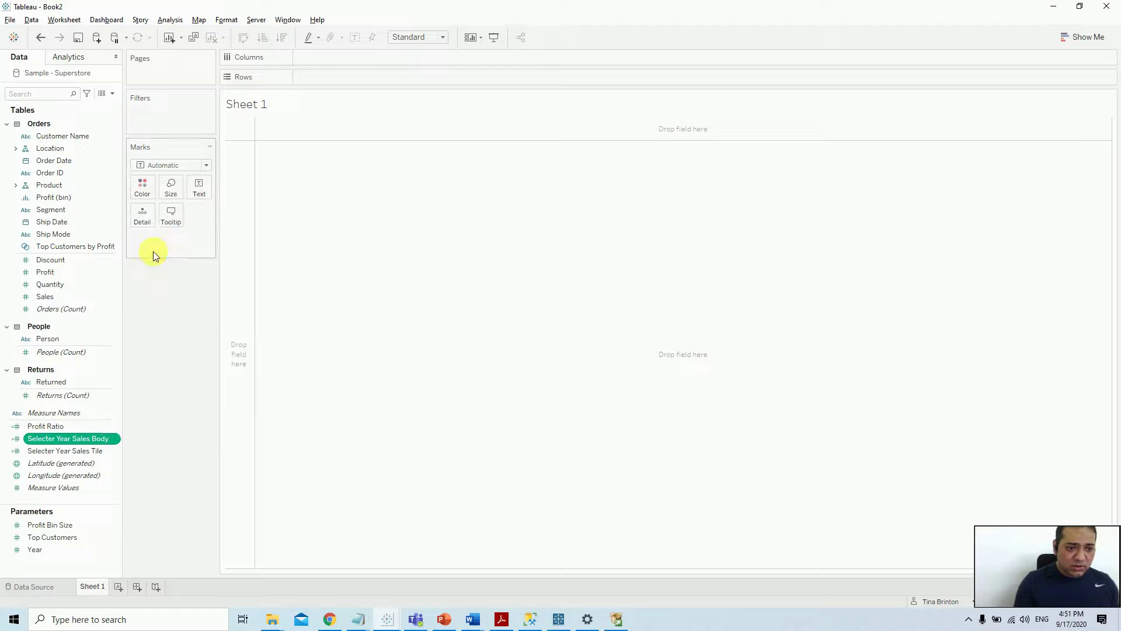
pyautogui.rightClick(75, 451)
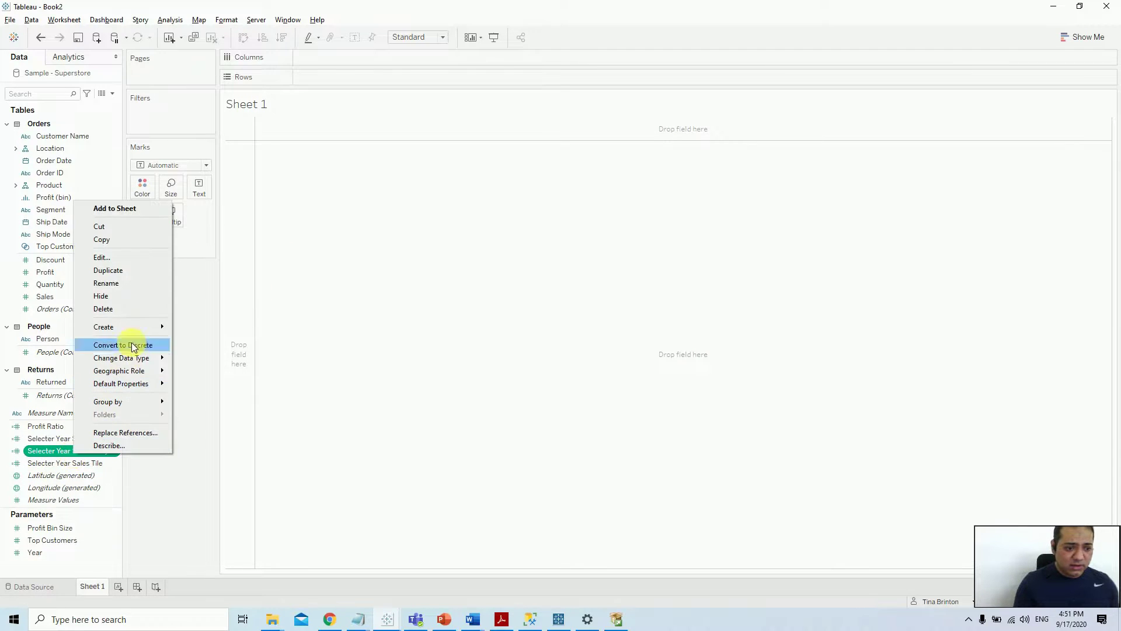
pyautogui.click(124, 258)
pyautogui.click(248, 225)
pyautogui.hotkey('shift', 'End')
pyautogui.press('BackSpace')
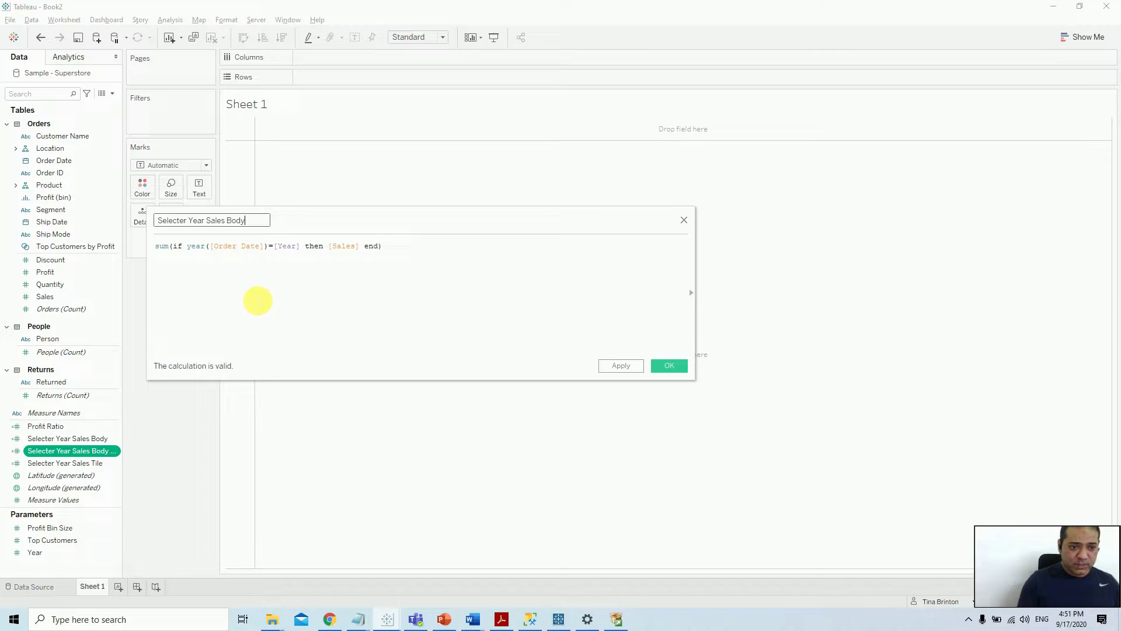
# - Rename it Selecter Year Profit Body, swap [Sales] for [Profit], and apply
pyautogui.doubleClick(220, 221)
pyautogui.write('Profit')
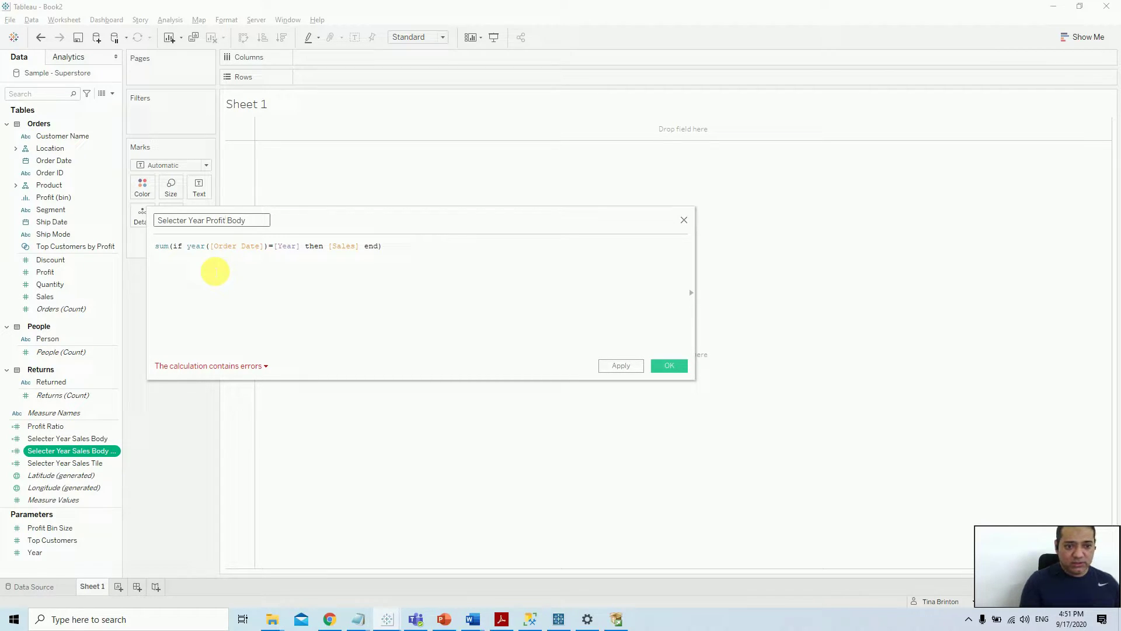
pyautogui.click(345, 246)
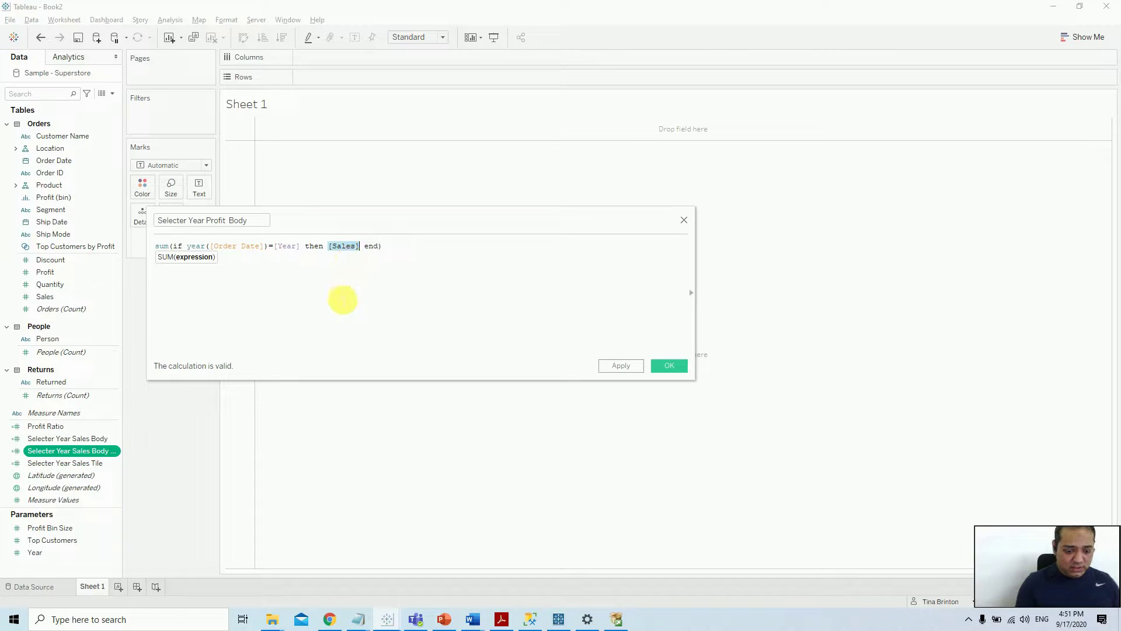
pyautogui.write('prof')
pyautogui.press('Down')
pyautogui.press('Down')
pyautogui.press('Return')
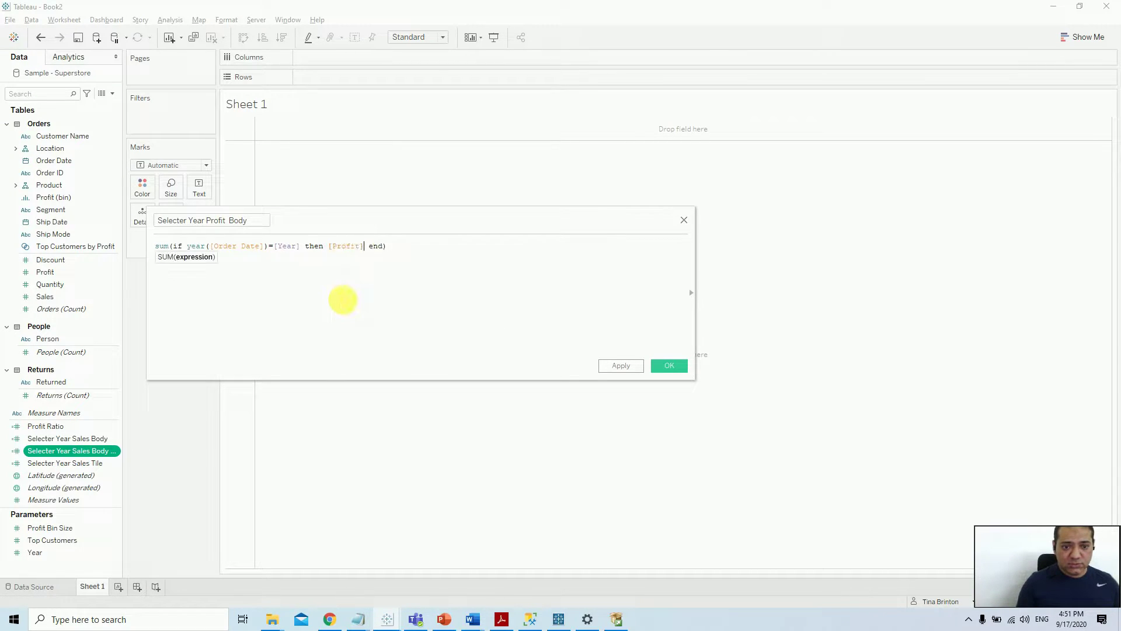
pyautogui.click(634, 366)
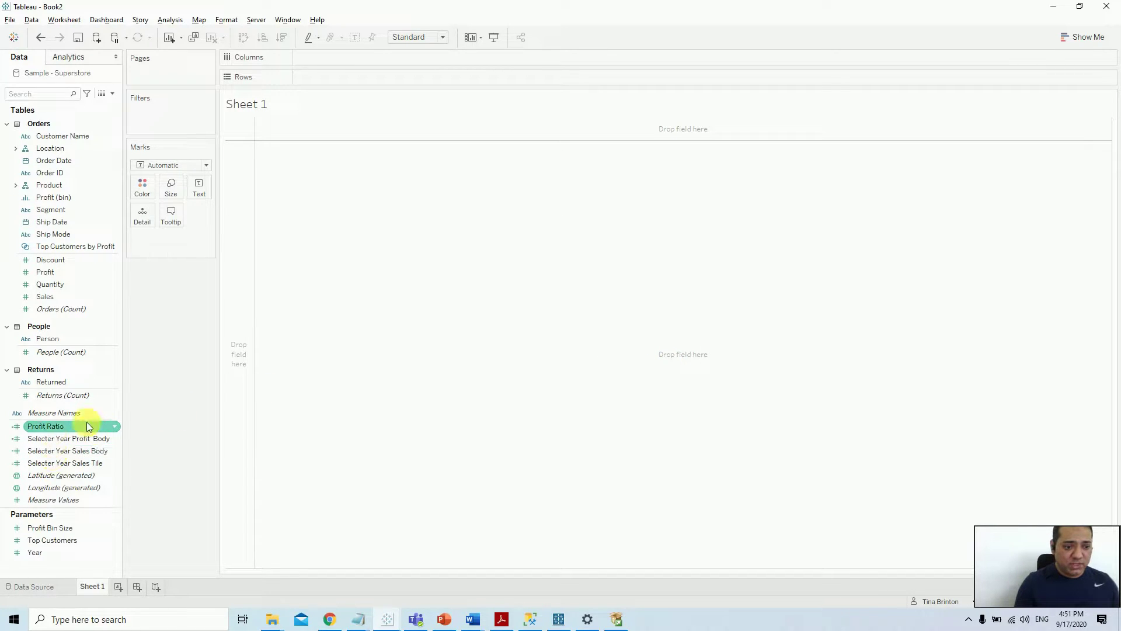
# - Duplicate Selecter Year Sales Tile and edit the copy, trimming (copy) and Sales from its name
pyautogui.rightClick(100, 463)
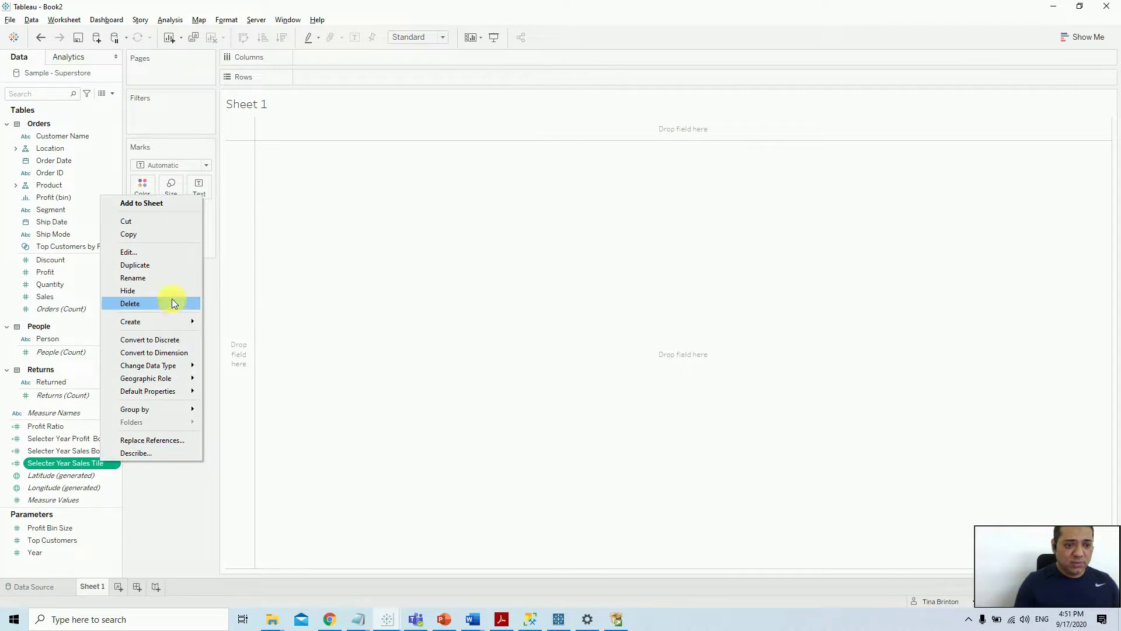
pyautogui.click(167, 266)
pyautogui.rightClick(103, 478)
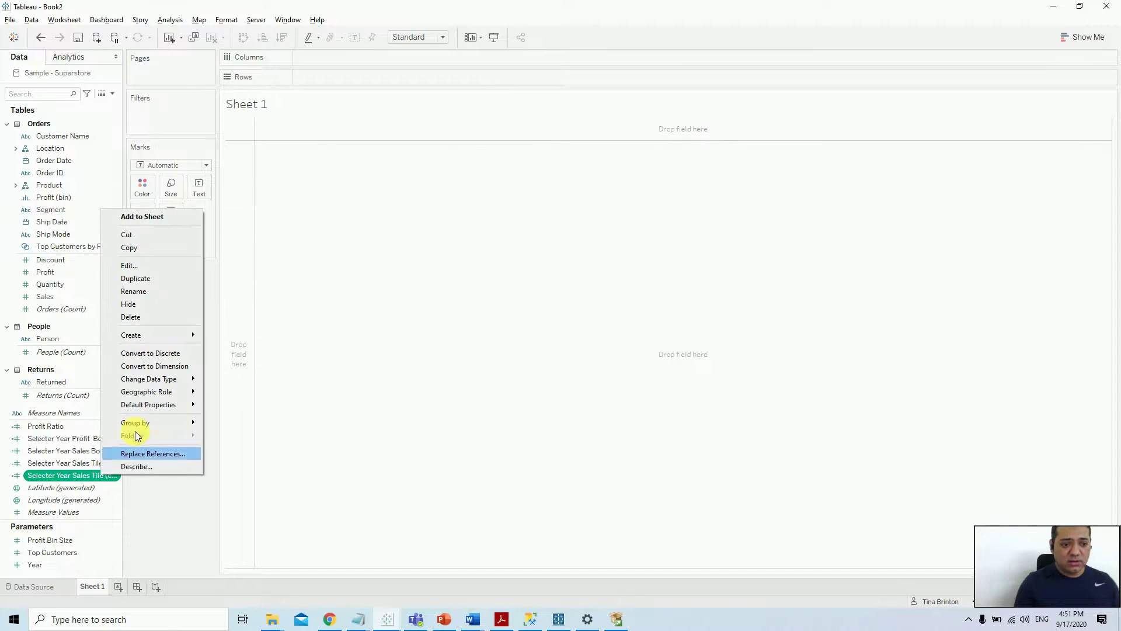
pyautogui.click(160, 263)
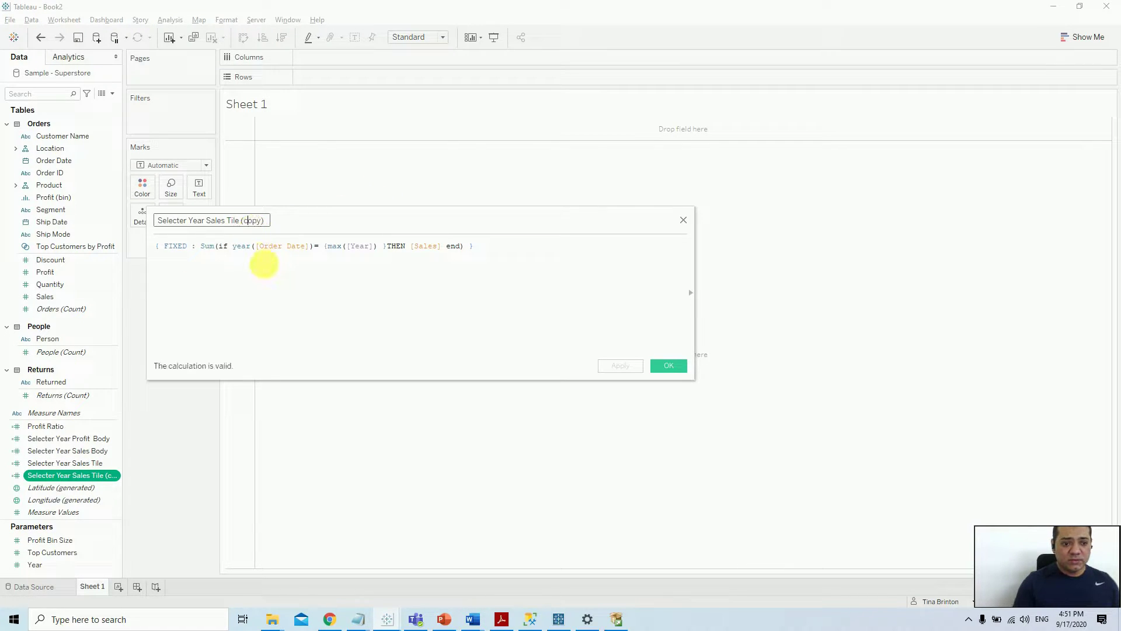
pyautogui.hotkey('shift', 'End')
pyautogui.press('Delete')
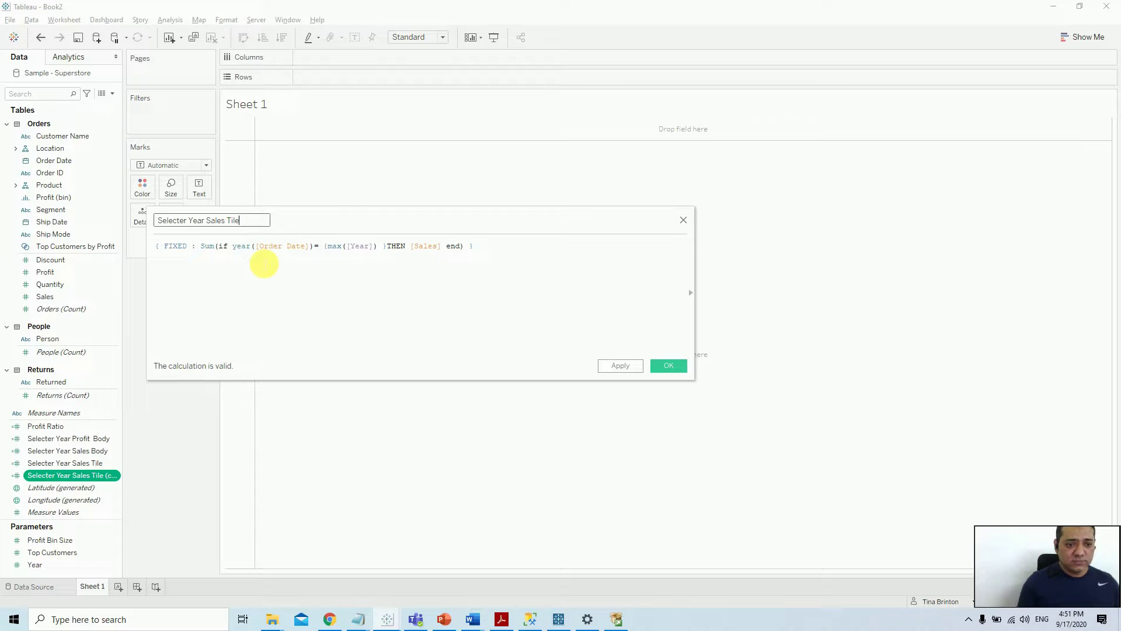
pyautogui.press('Left')
pyautogui.press('Left')
pyautogui.press('BackSpace')
pyautogui.press('BackSpace')
pyautogui.press('BackSpace')
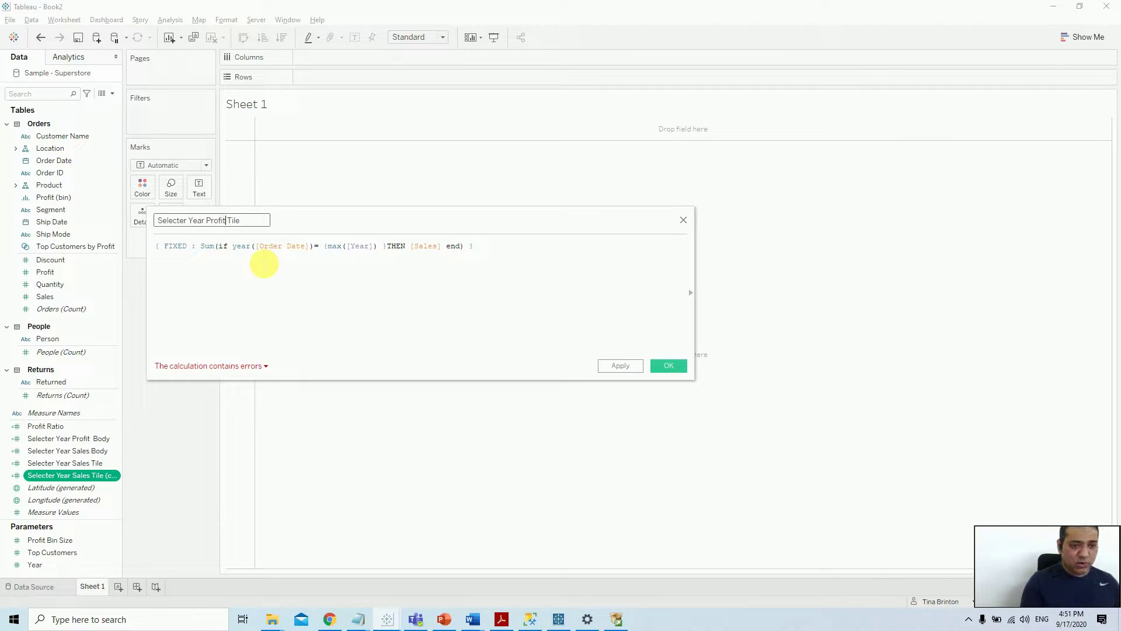
# - Replace [Sales] with [Profit] in the FIXED formula, saving Selecter Year Profit Tile
pyautogui.doubleClick(430, 246)
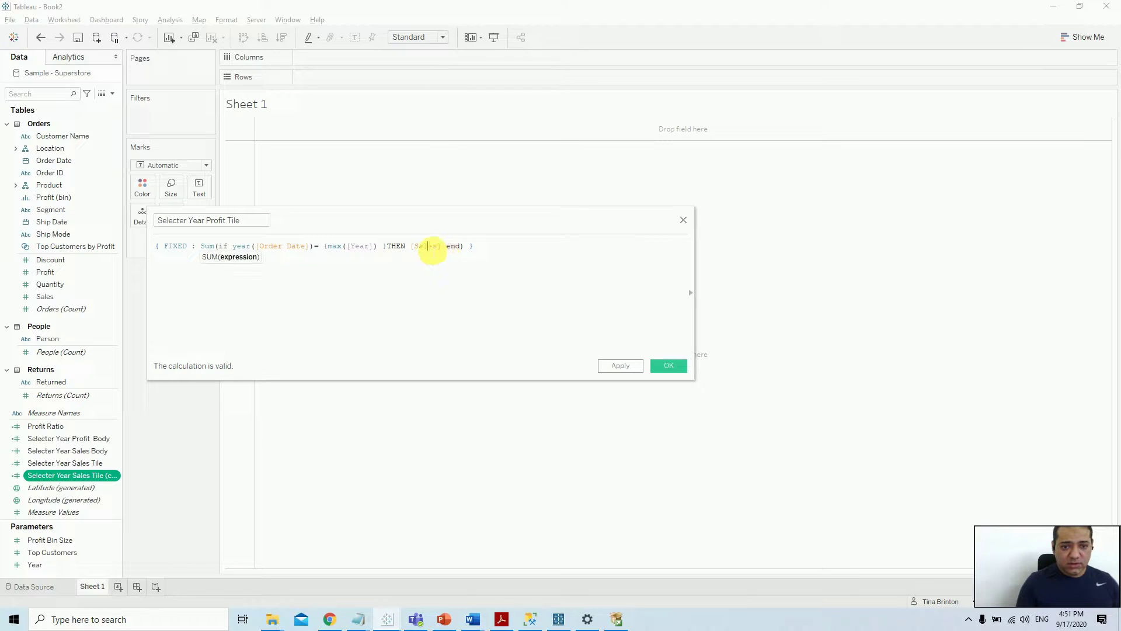
pyautogui.write('Pr')
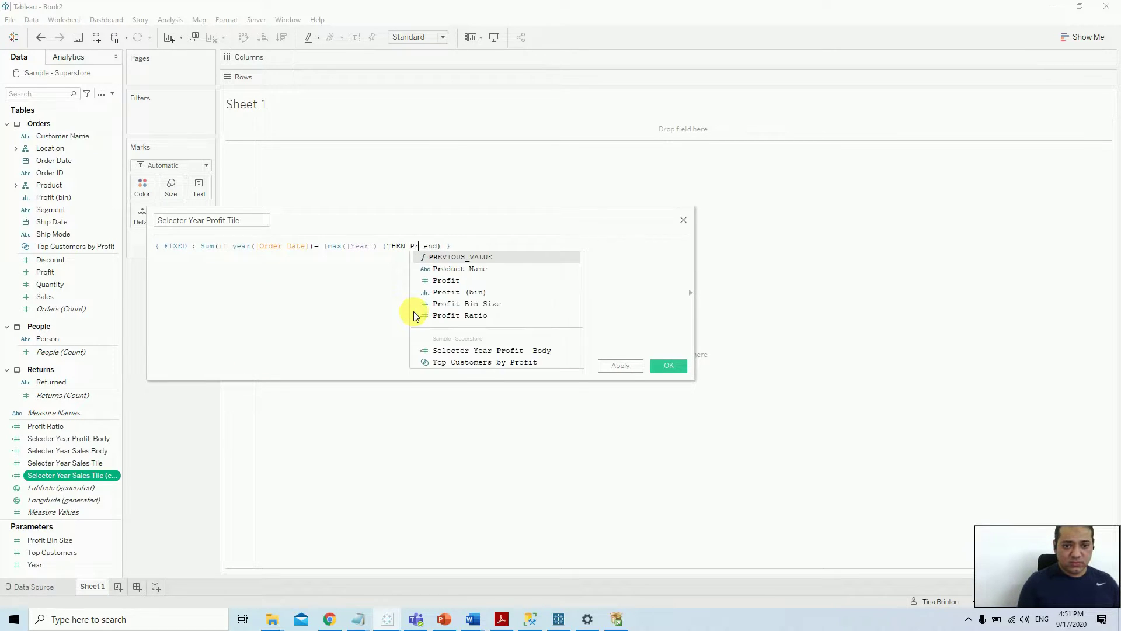
pyautogui.press('Down')
pyautogui.press('Down')
pyautogui.press('Return')
pyautogui.click(621, 367)
pyautogui.click(668, 365)
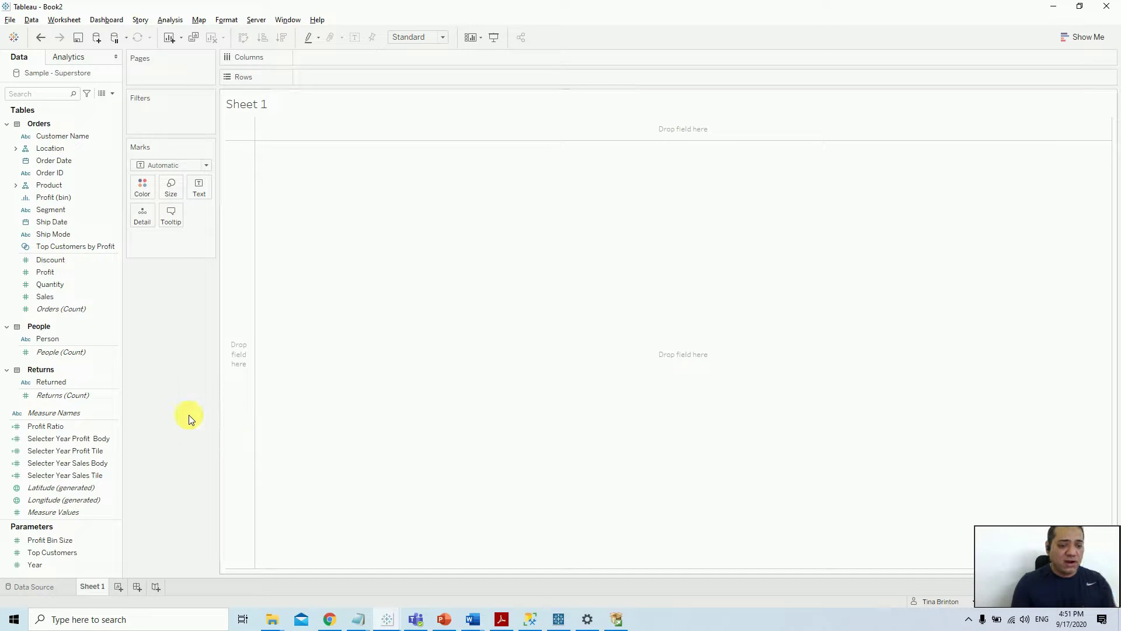
# - Rename the worksheet tab to YEAR SALES
pyautogui.doubleClick(93, 587)
pyautogui.write('YEAR SALES')
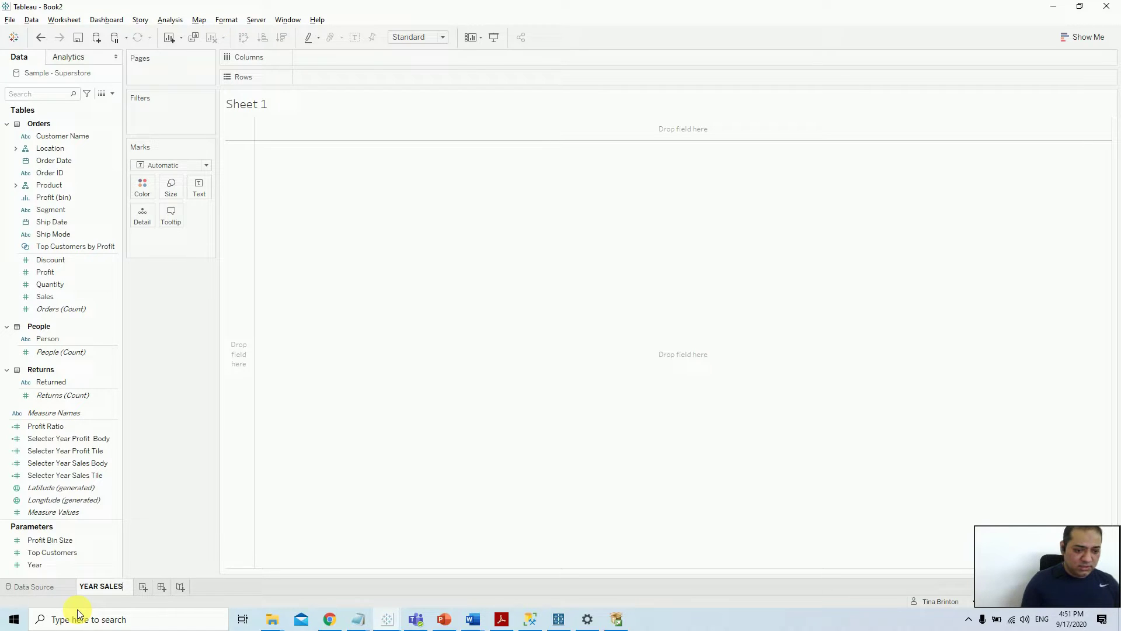
pyautogui.press('Return')
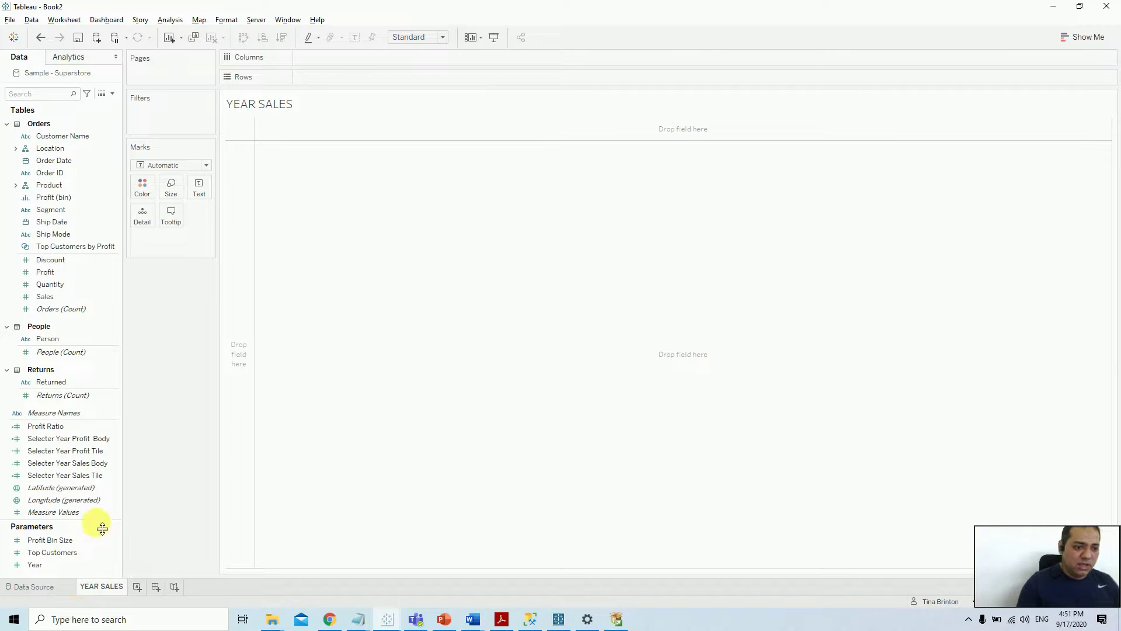
pyautogui.click(72, 272)
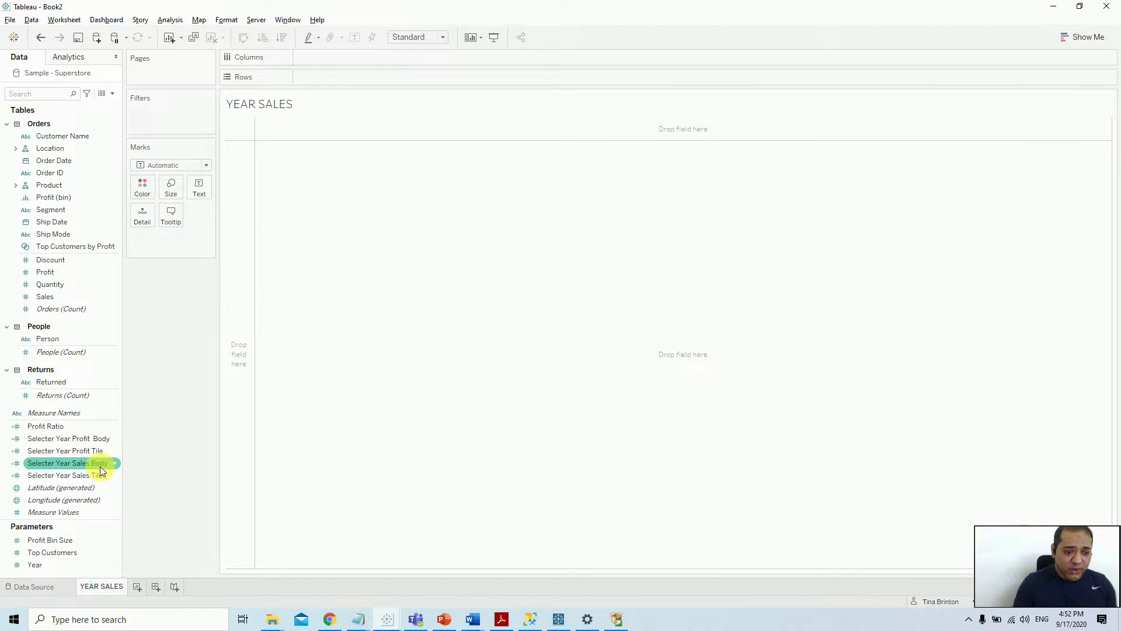
# - Plot Selecter Year Sales Body against Order Date shown by month
pyautogui.click(83, 465)
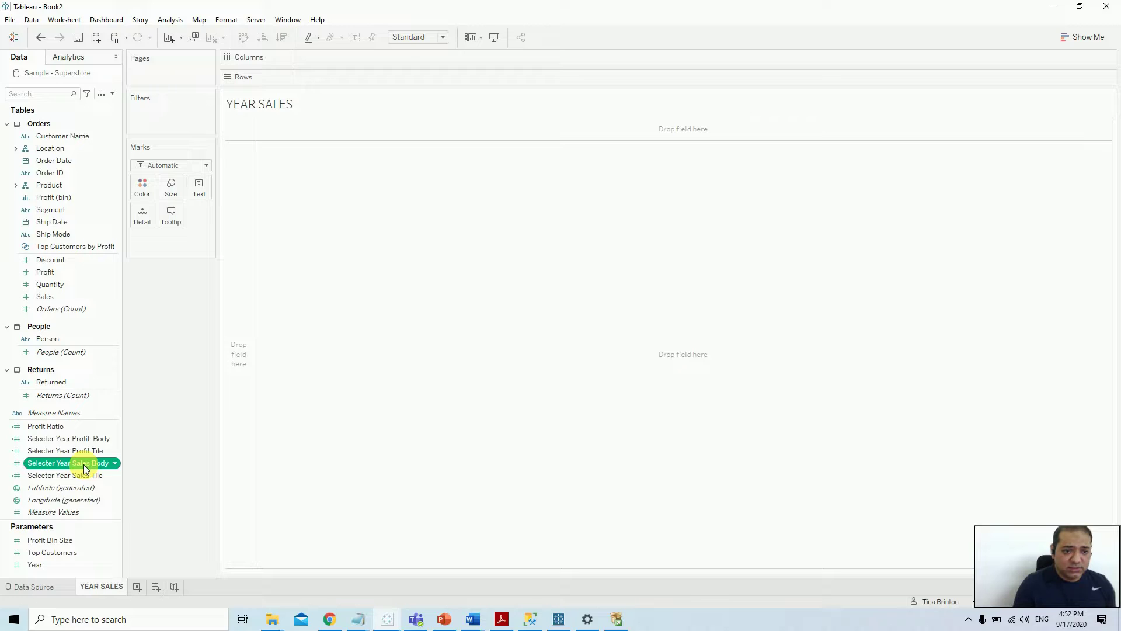
pyautogui.doubleClick(83, 464)
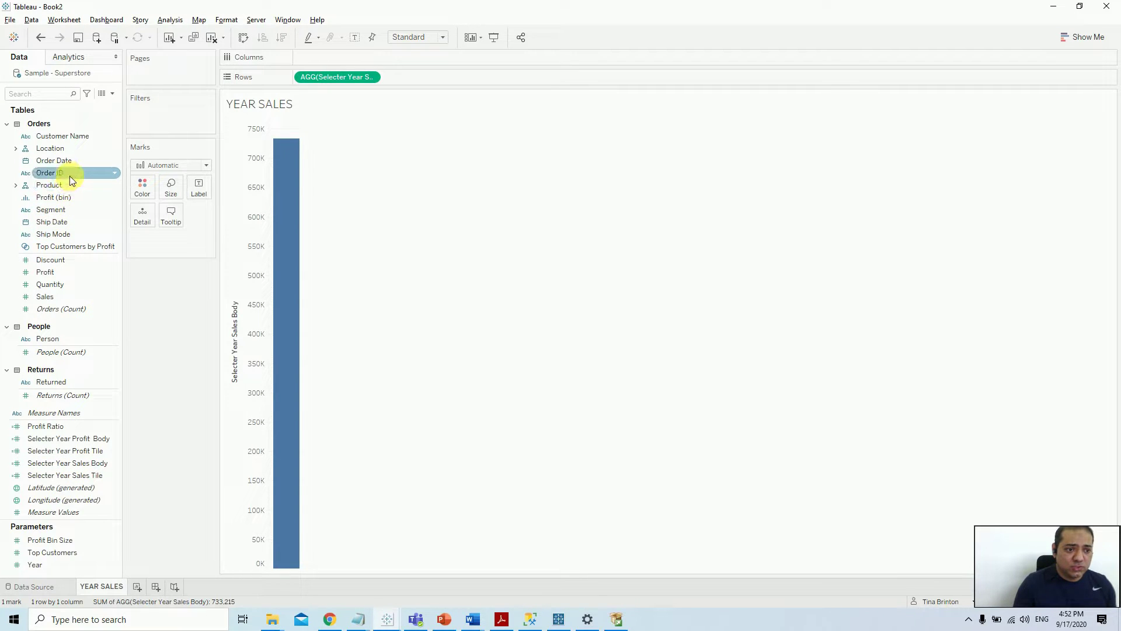
pyautogui.doubleClick(68, 157)
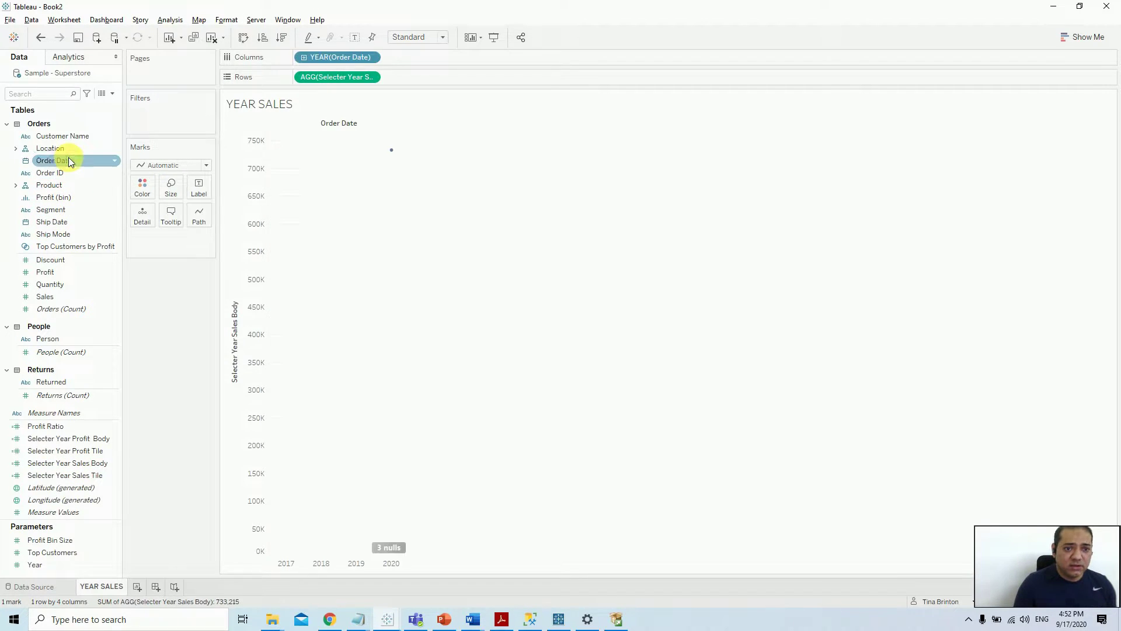
pyautogui.click(370, 57)
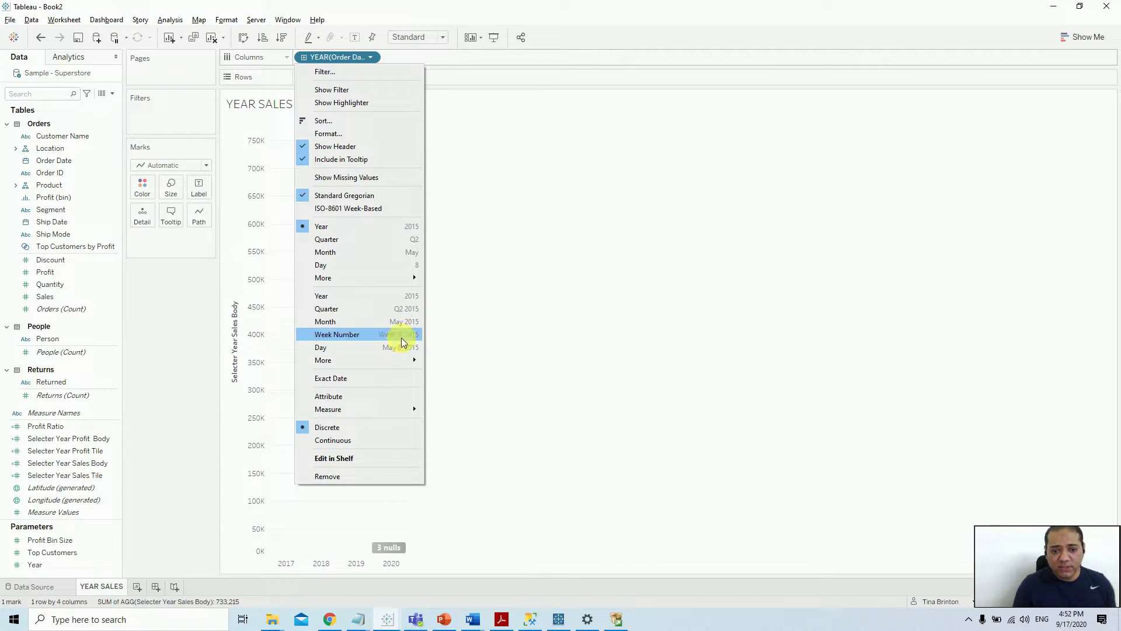
pyautogui.click(412, 322)
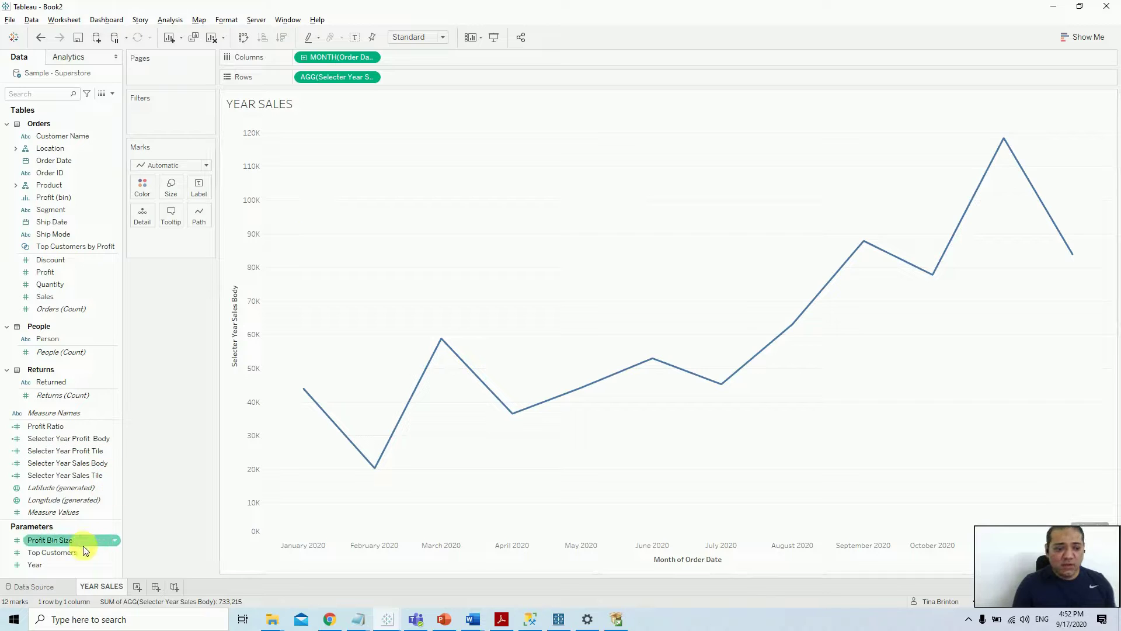
# - Show the Year parameter control and set it to 2020
pyautogui.rightClick(63, 564)
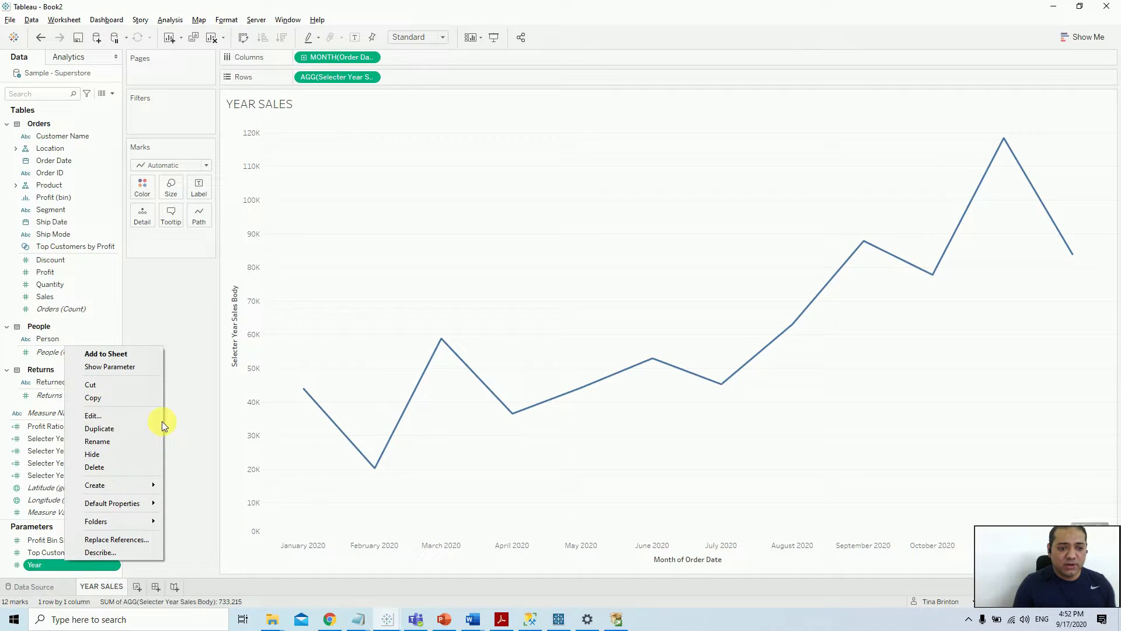
pyautogui.click(142, 367)
pyautogui.click(1057, 114)
pyautogui.click(1051, 134)
pyautogui.click(1056, 111)
pyautogui.click(1051, 115)
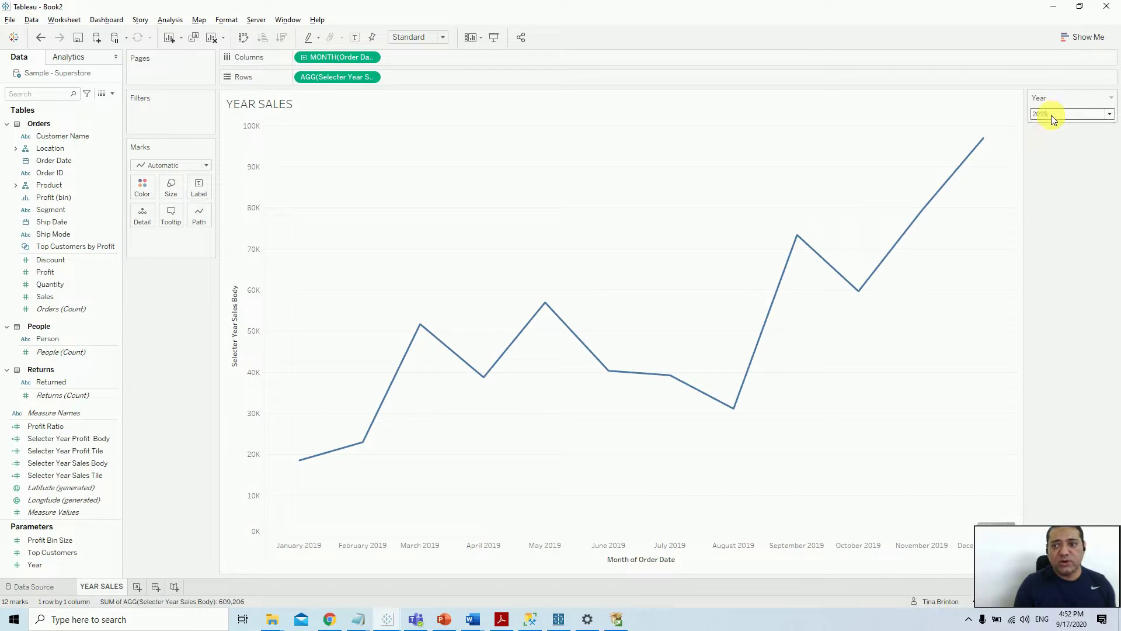
pyautogui.click(1060, 117)
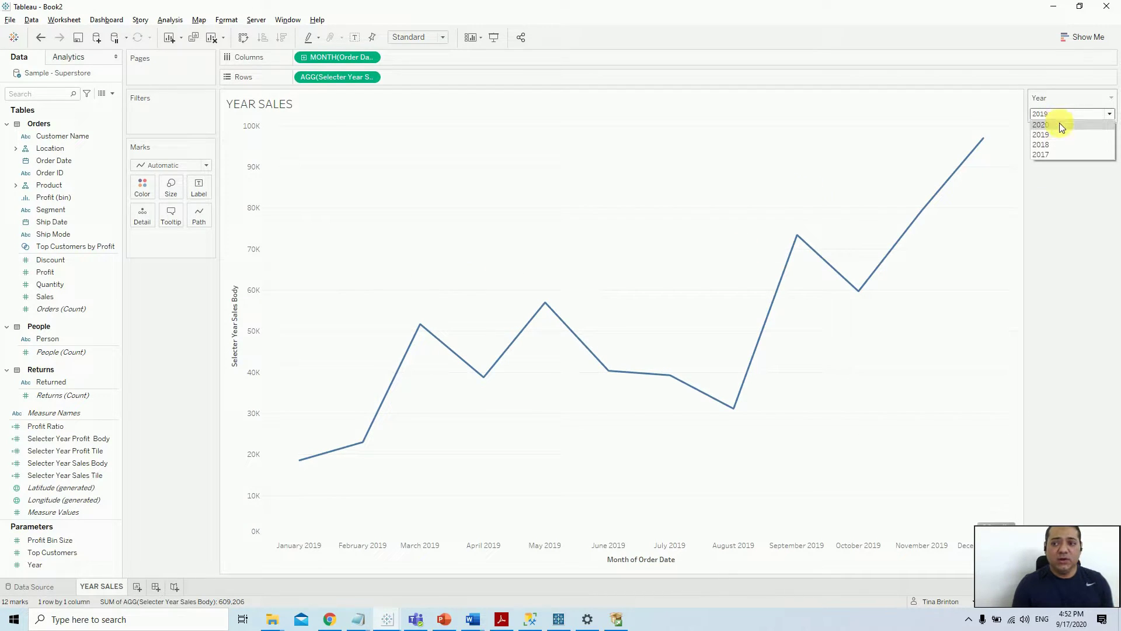
pyautogui.click(1060, 125)
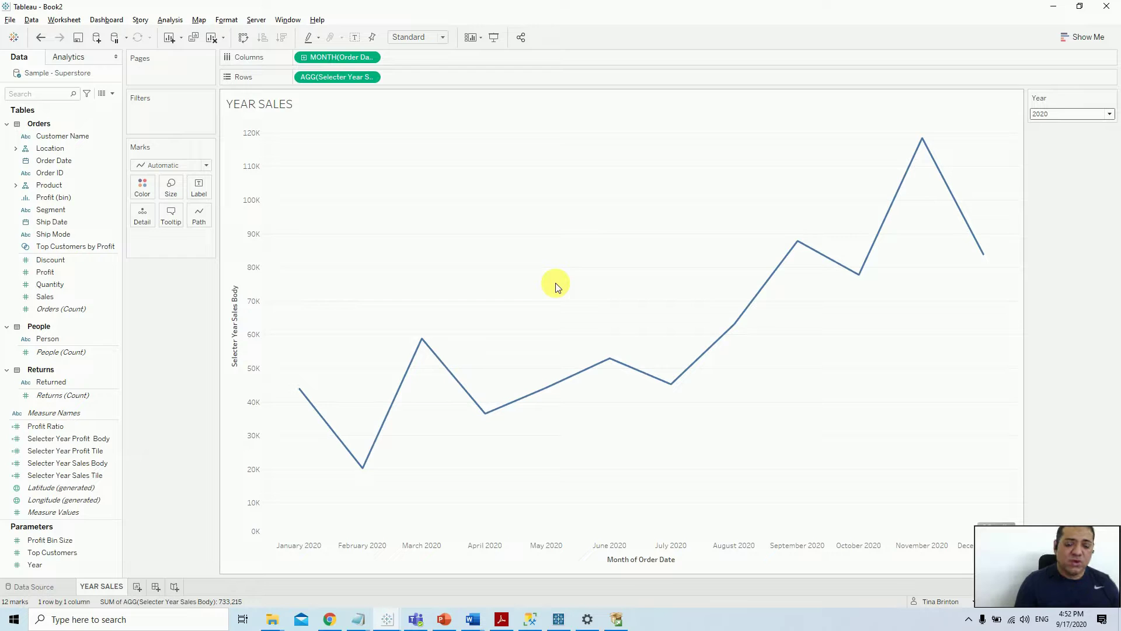
# - Colour the sales line green
pyautogui.click(142, 187)
pyautogui.click(194, 226)
pyautogui.click(169, 446)
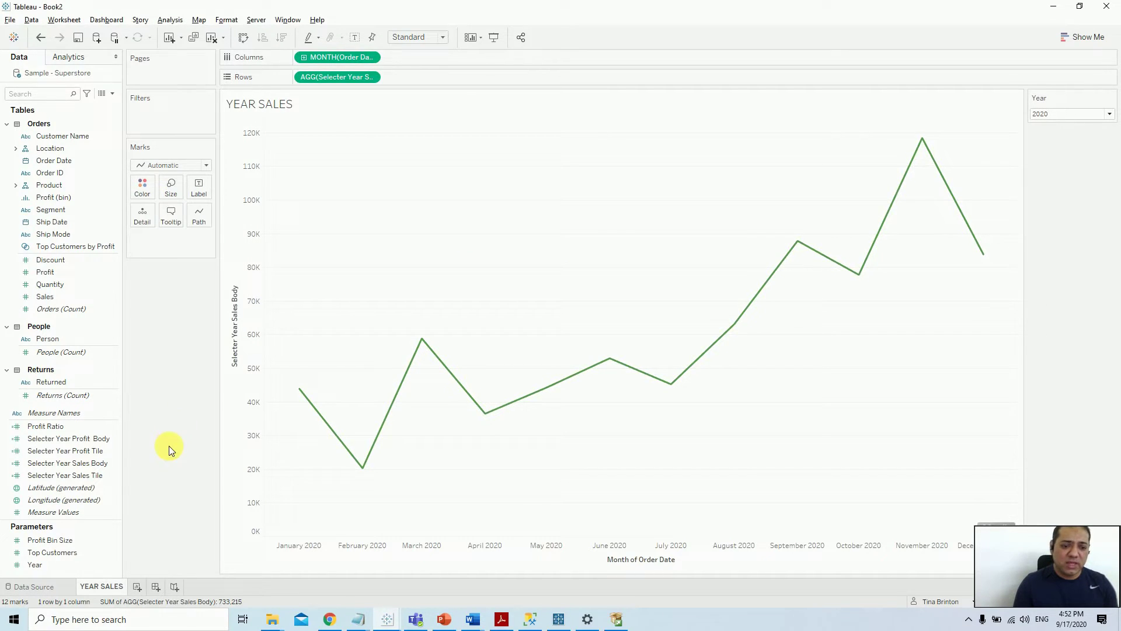
# - Duplicate the sales measure on Rows and combine both copies as a dual axis
pyautogui.rightClick(248, 305)
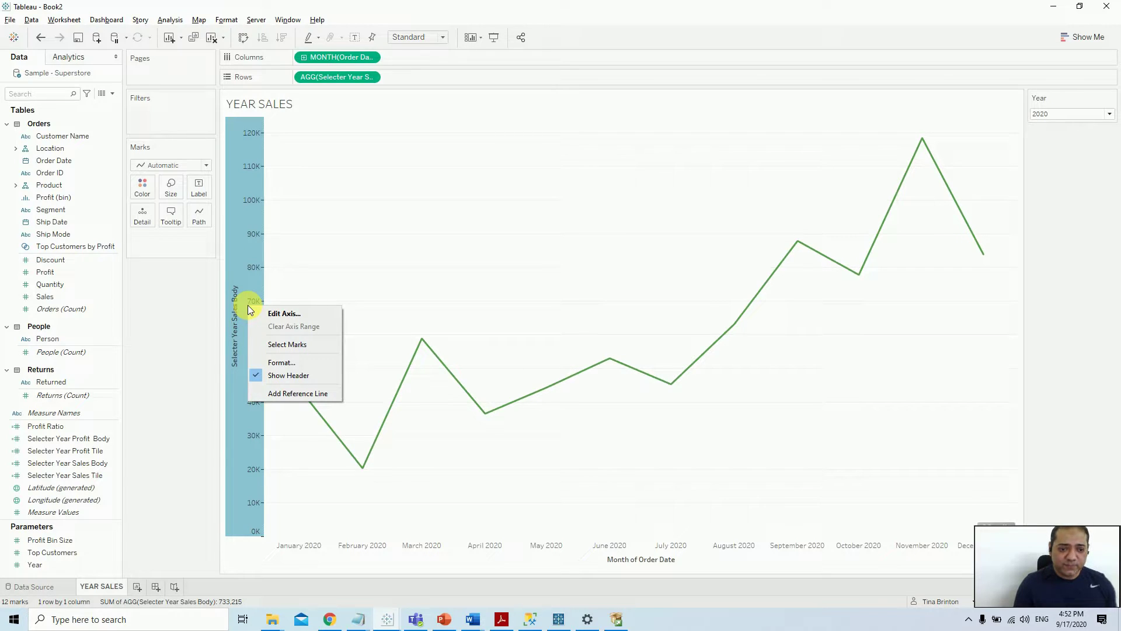
pyautogui.click(170, 430)
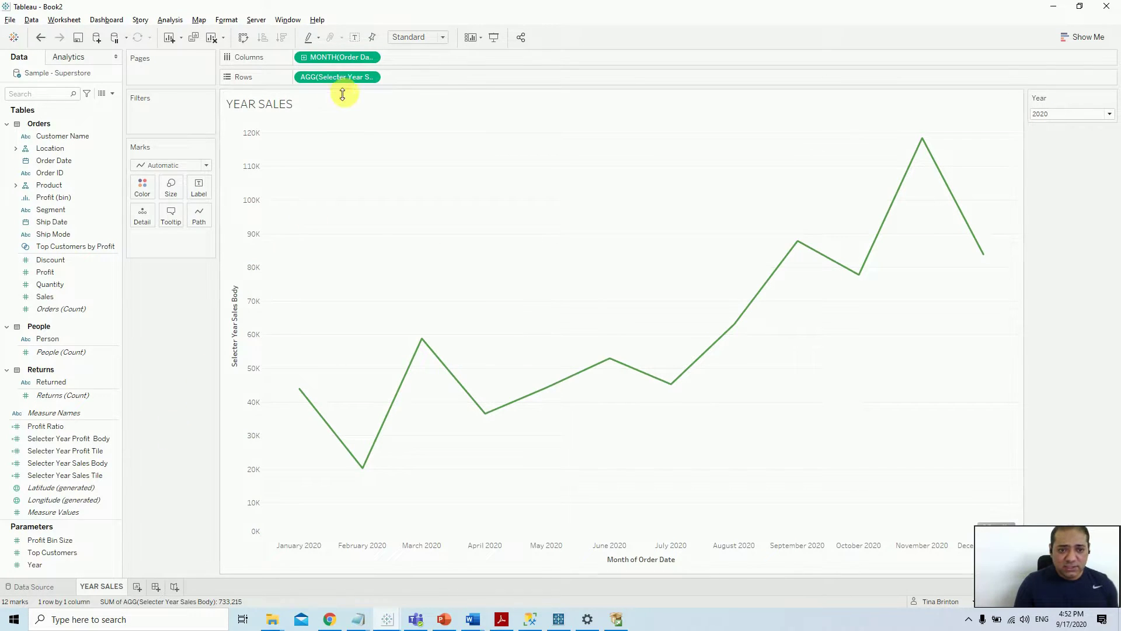
pyautogui.moveTo(337, 78); pyautogui.dragTo(463, 81)
pyautogui.click(460, 78)
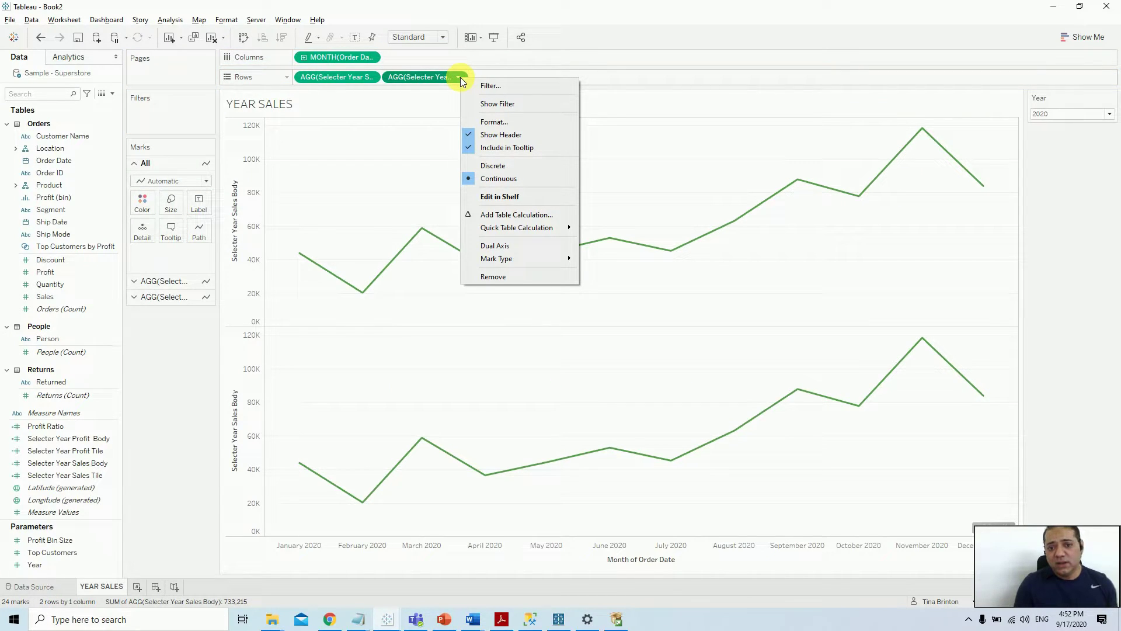
pyautogui.click(509, 244)
# - Synchronize the axes, then hide the left value axis and the month labels
pyautogui.rightClick(1007, 251)
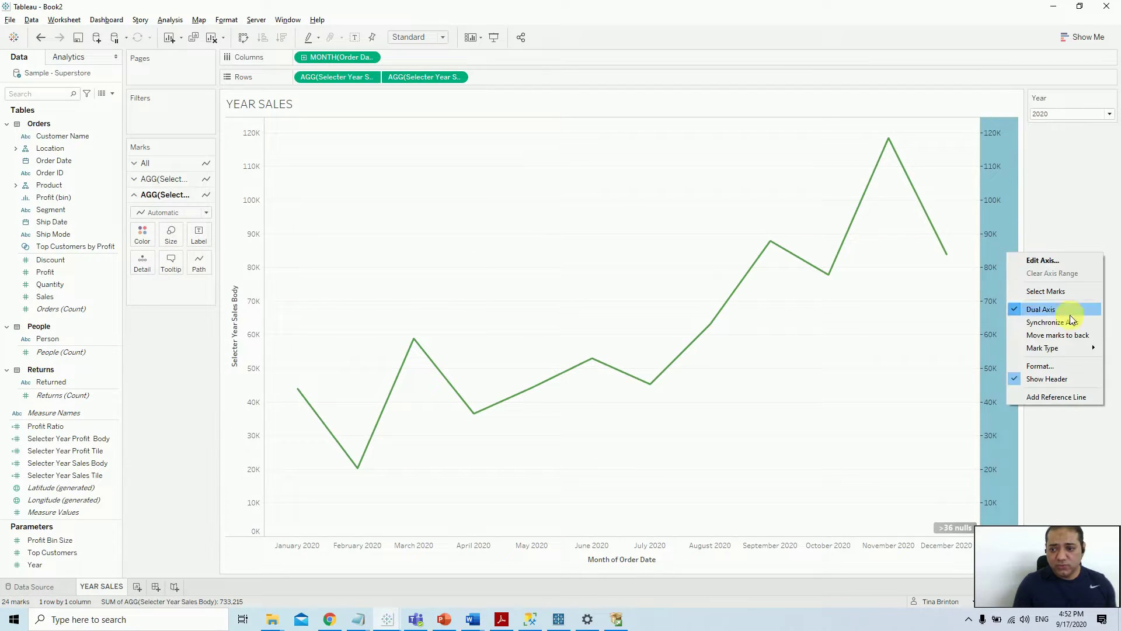
pyautogui.click(1077, 323)
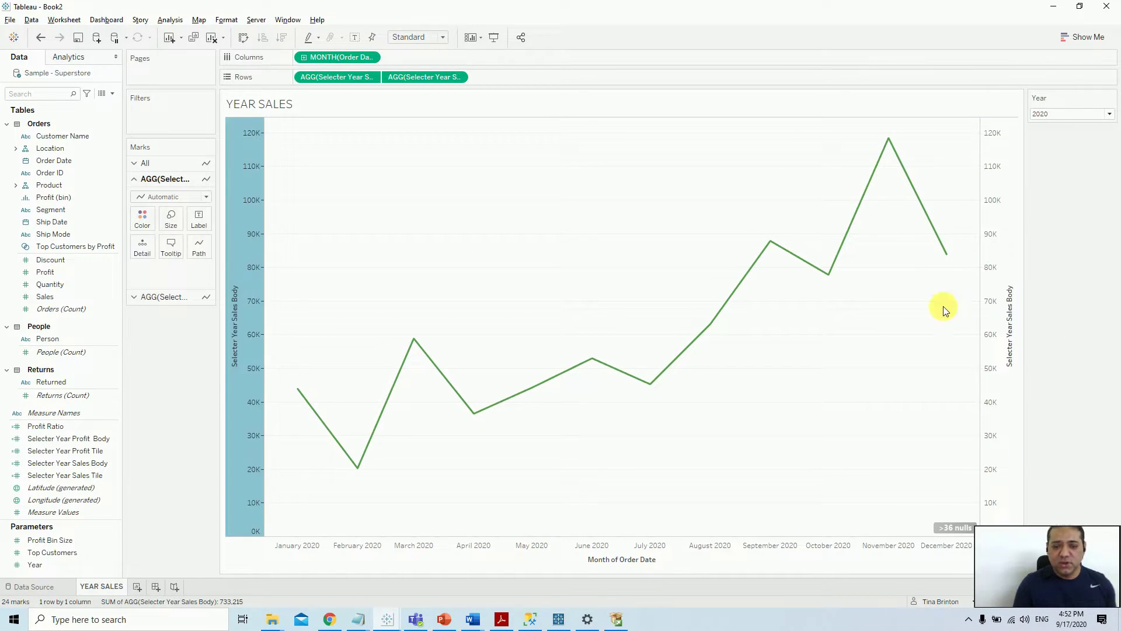
pyautogui.rightClick(253, 315)
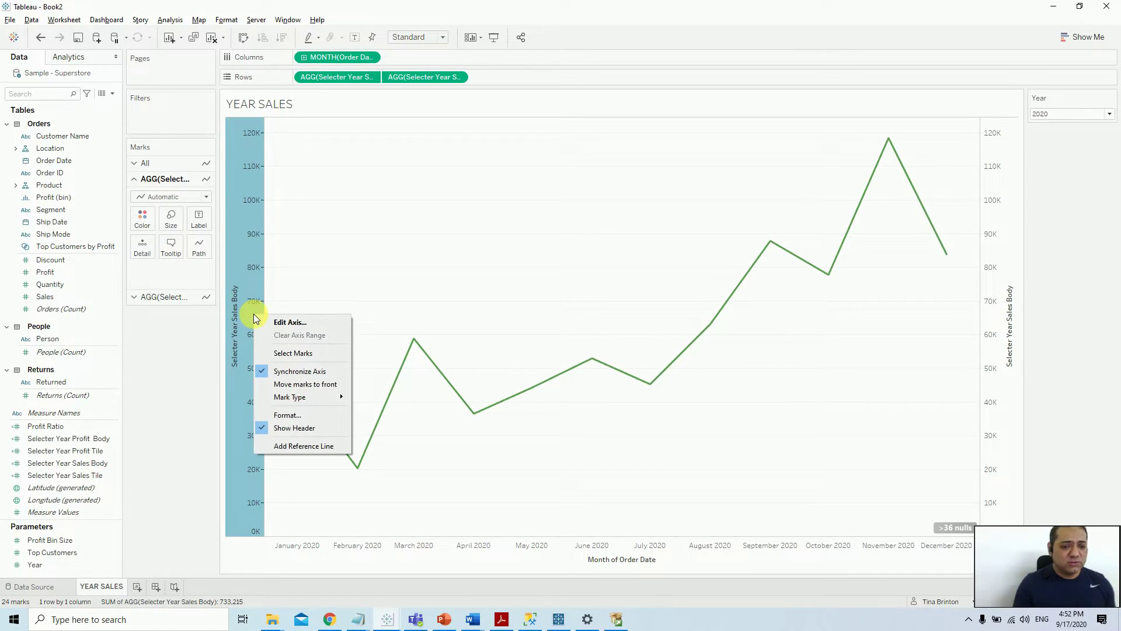
pyautogui.click(309, 428)
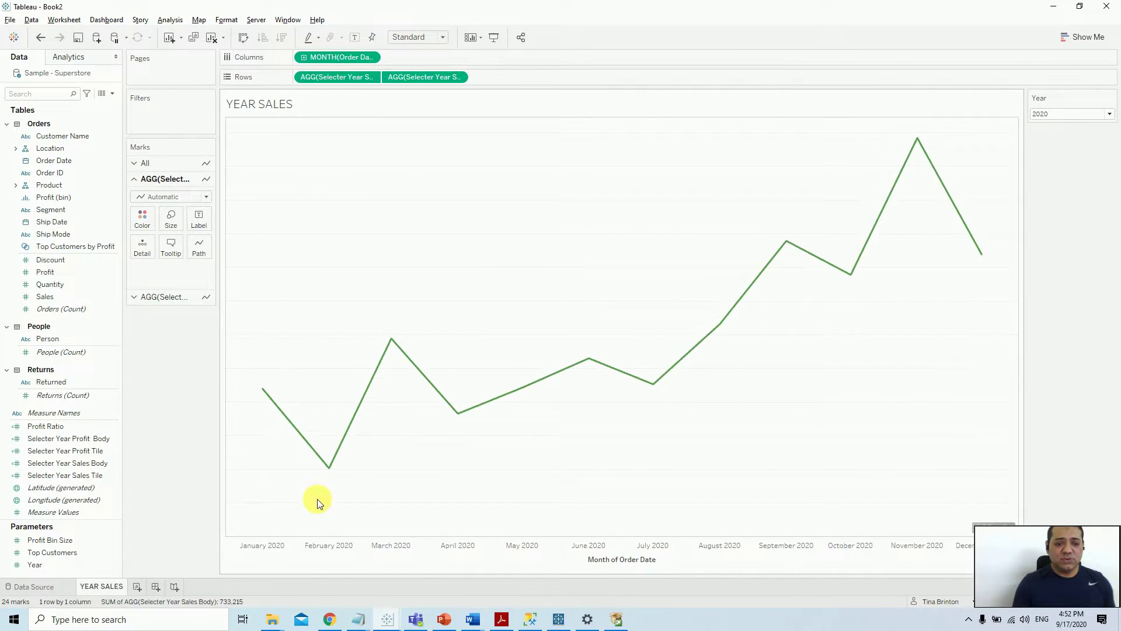
pyautogui.rightClick(314, 552)
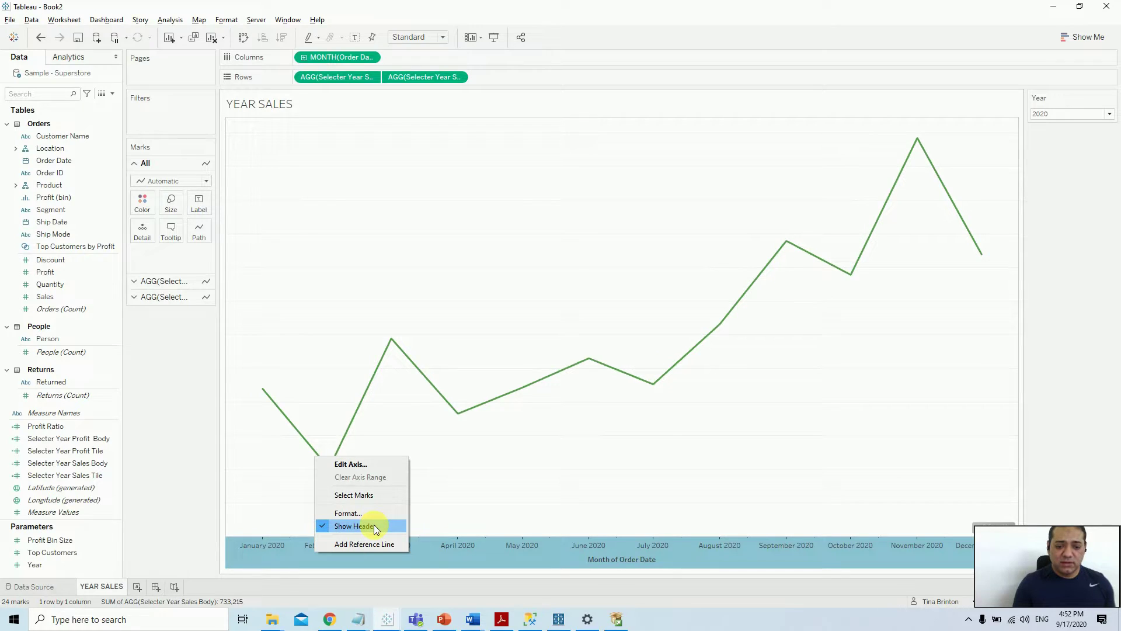
pyautogui.click(373, 525)
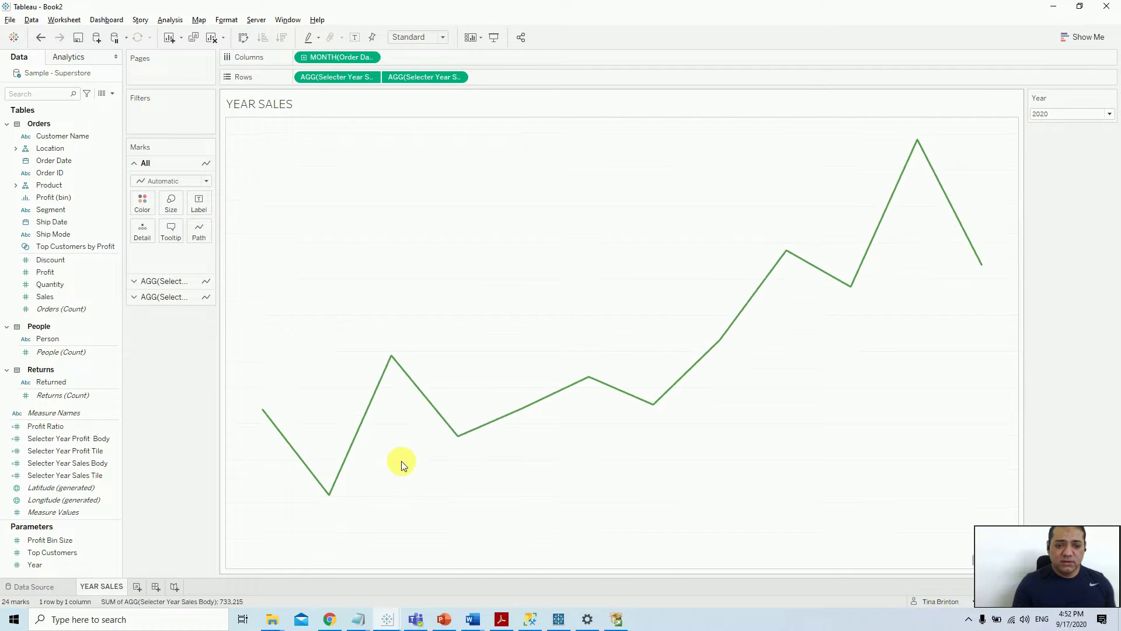
pyautogui.click(163, 297)
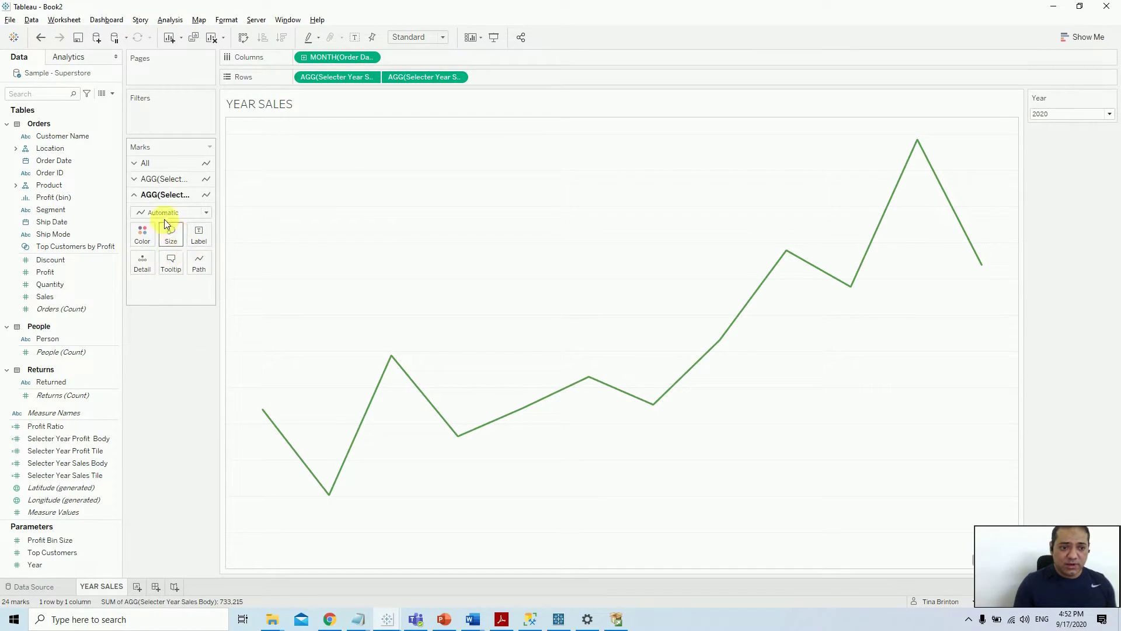
# - Size the first line by the sales measure with a thinner stroke, and add SUM(Selecter Year Sales Tile) to Detail
pyautogui.click(162, 213)
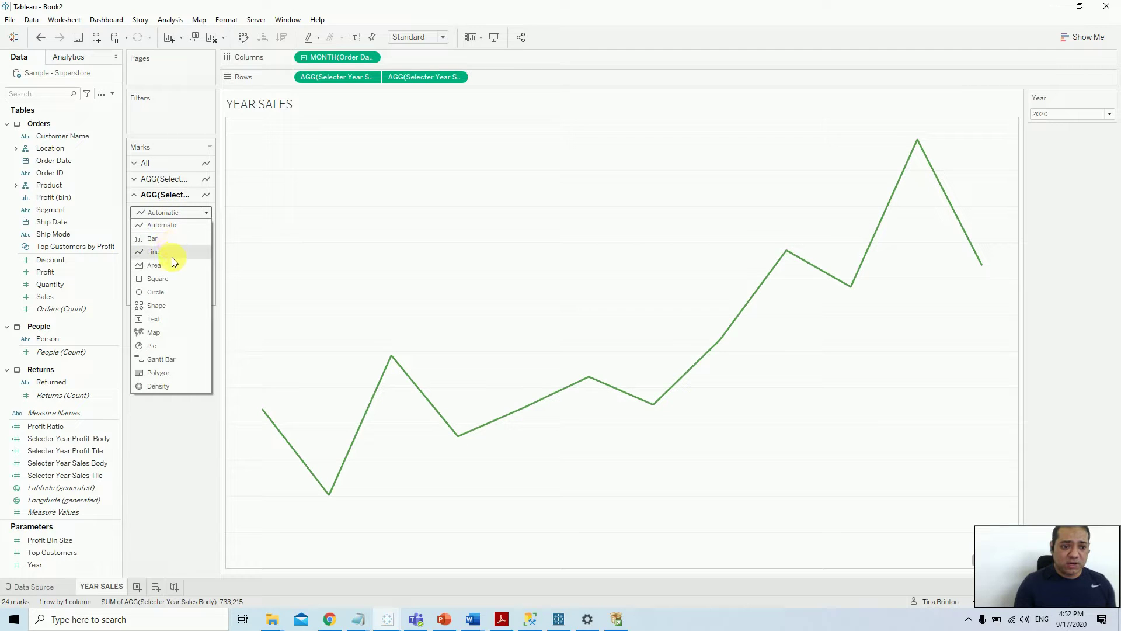
pyautogui.press('Escape')
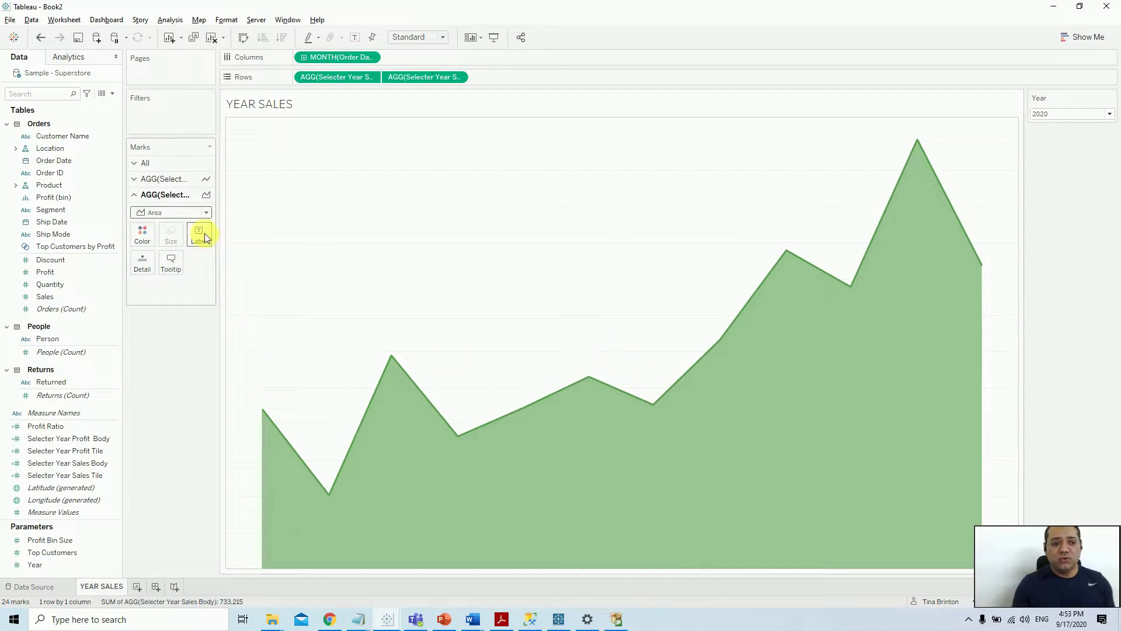
pyautogui.click(176, 178)
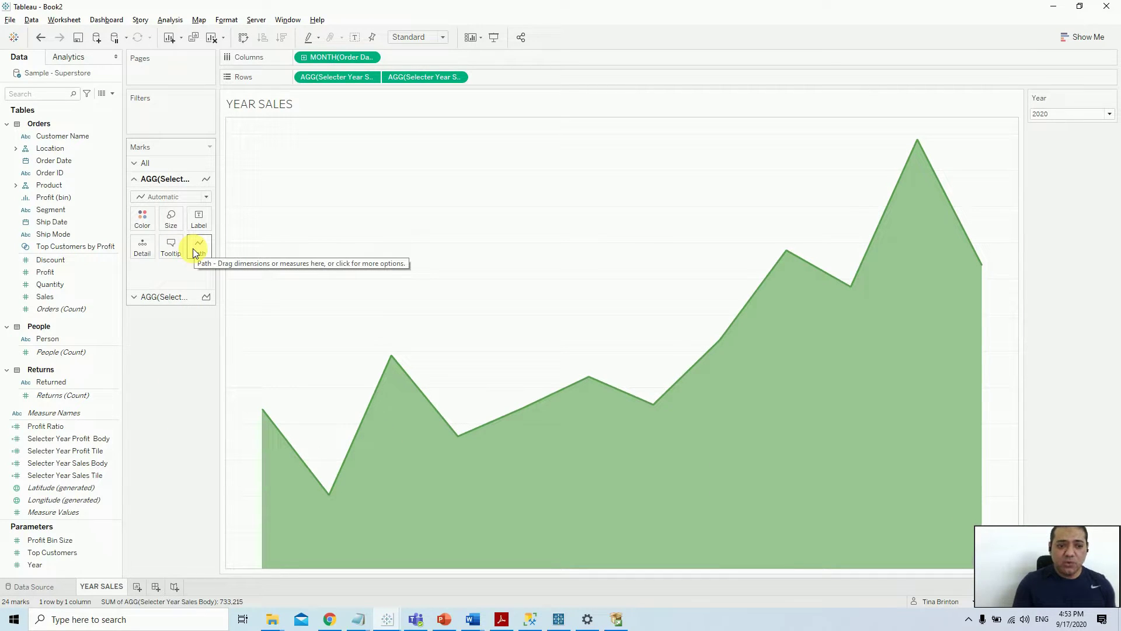
pyautogui.moveTo(328, 78); pyautogui.dragTo(175, 227)
pyautogui.click(175, 226)
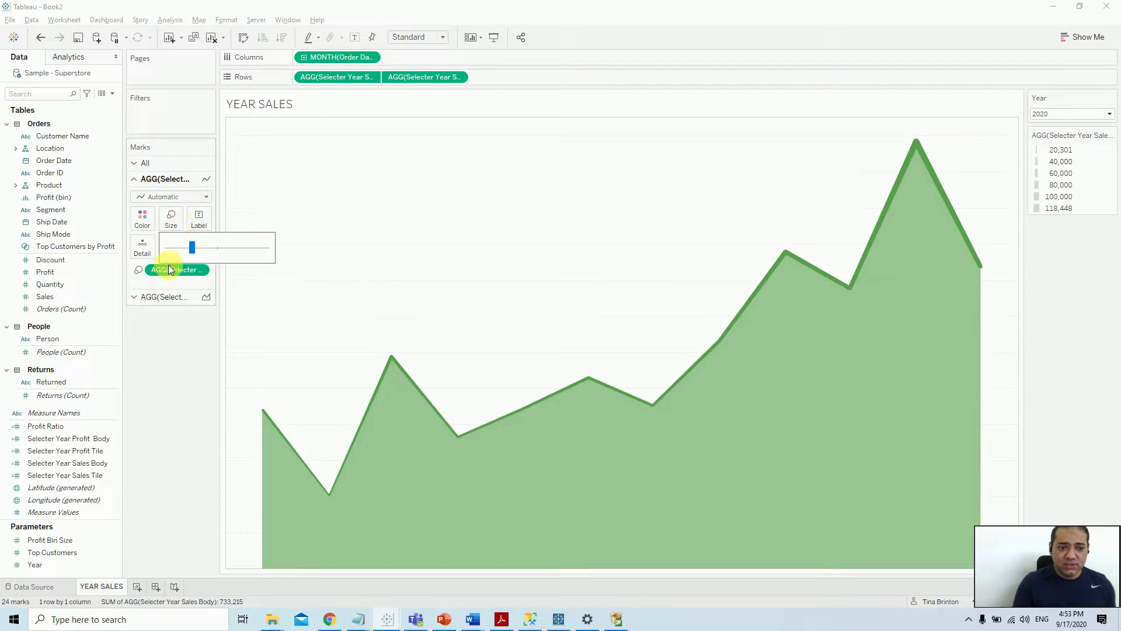
pyautogui.click(186, 247)
pyautogui.moveTo(916, 142)
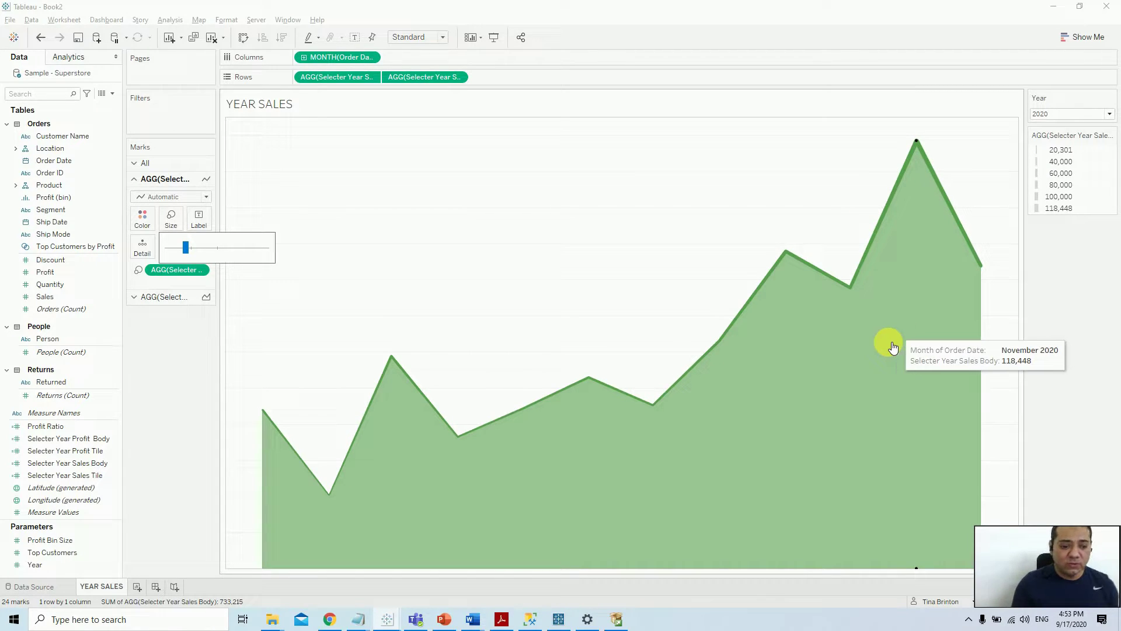
pyautogui.click(180, 391)
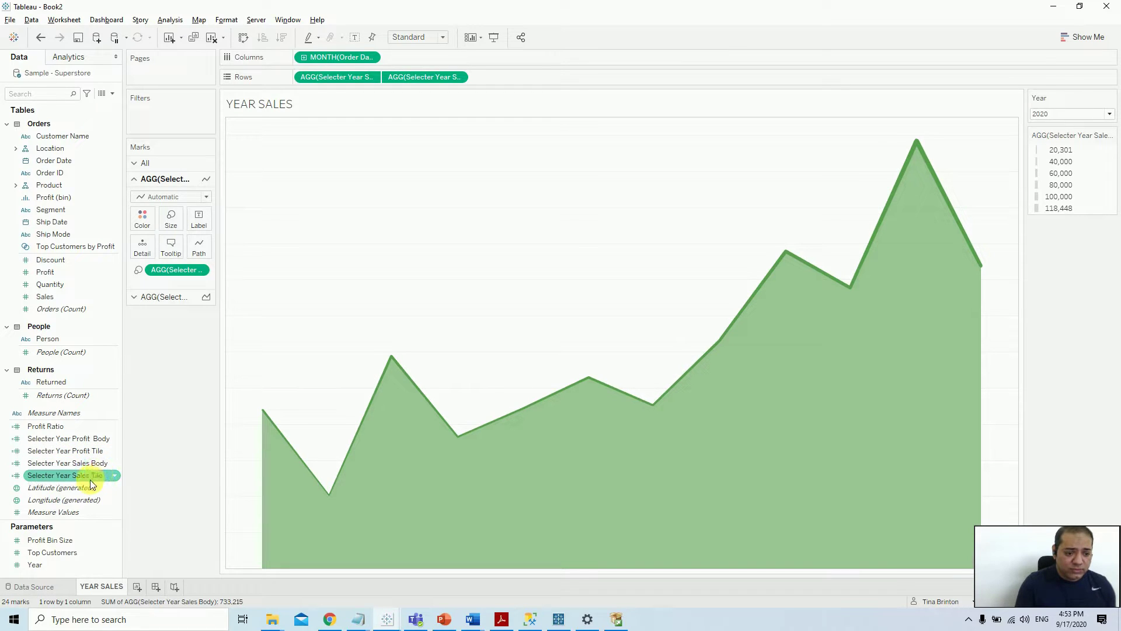
pyautogui.moveTo(88, 475); pyautogui.dragTo(148, 242)
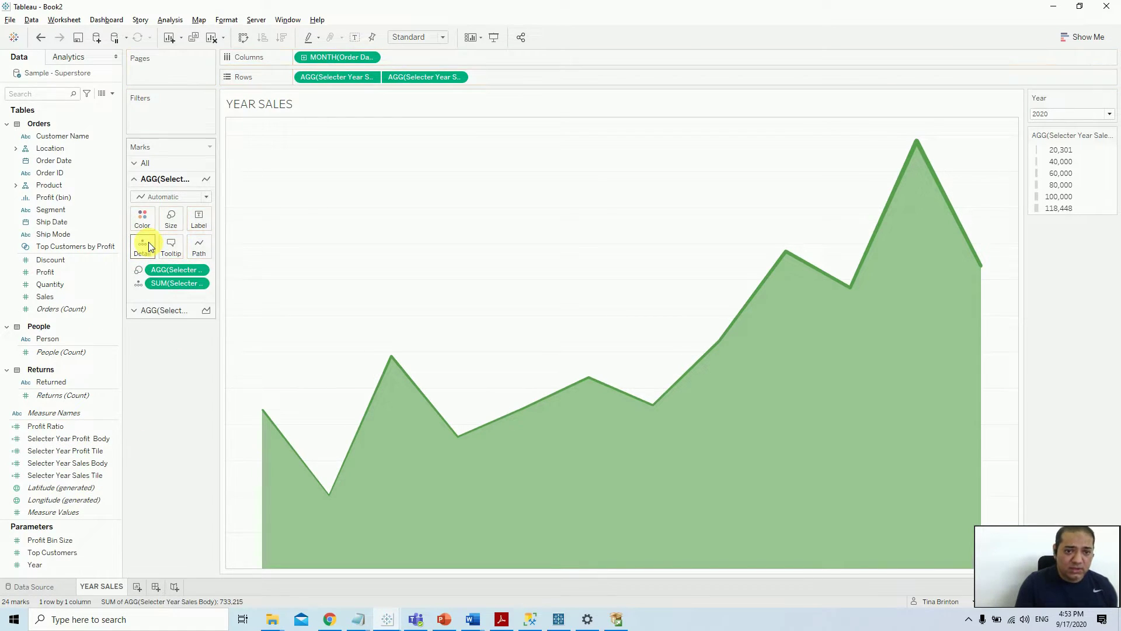
pyautogui.doubleClick(624, 105)
# - Insert the Year parameter after the sheet name in the chart title
pyautogui.moveTo(693, 325); pyautogui.dragTo(522, 303)
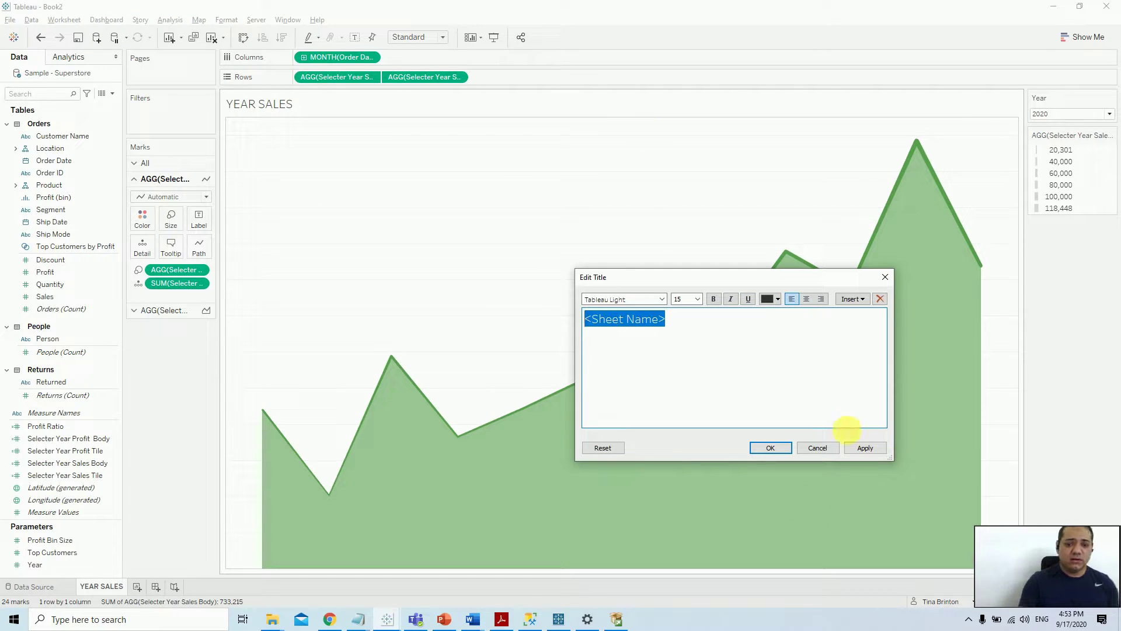
pyautogui.click(847, 429)
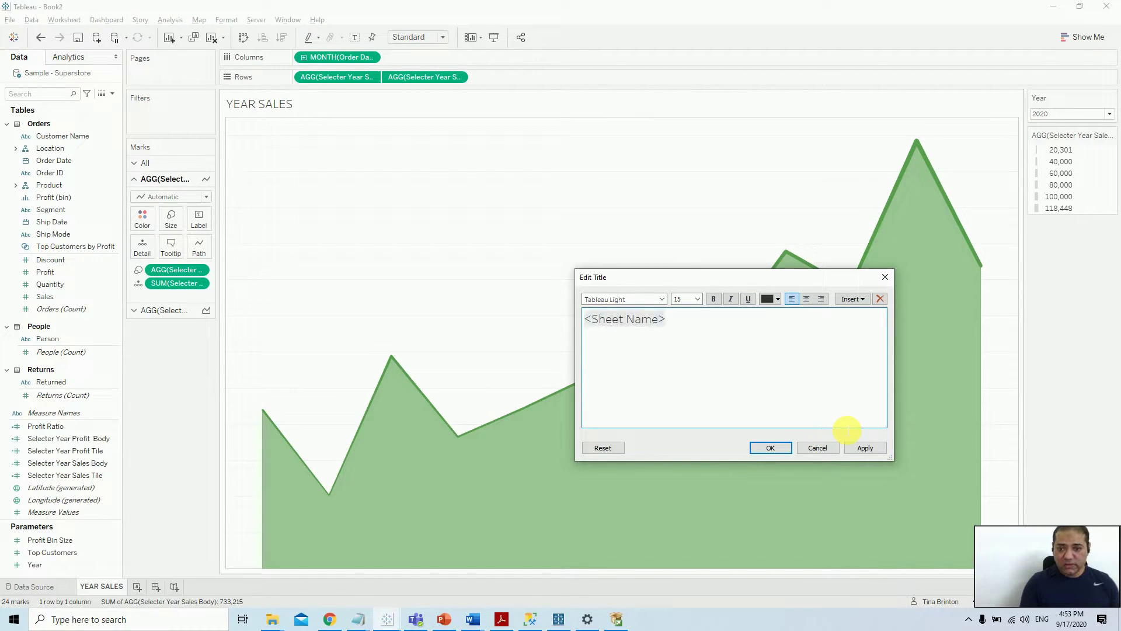
pyautogui.click(859, 299)
pyautogui.click(915, 500)
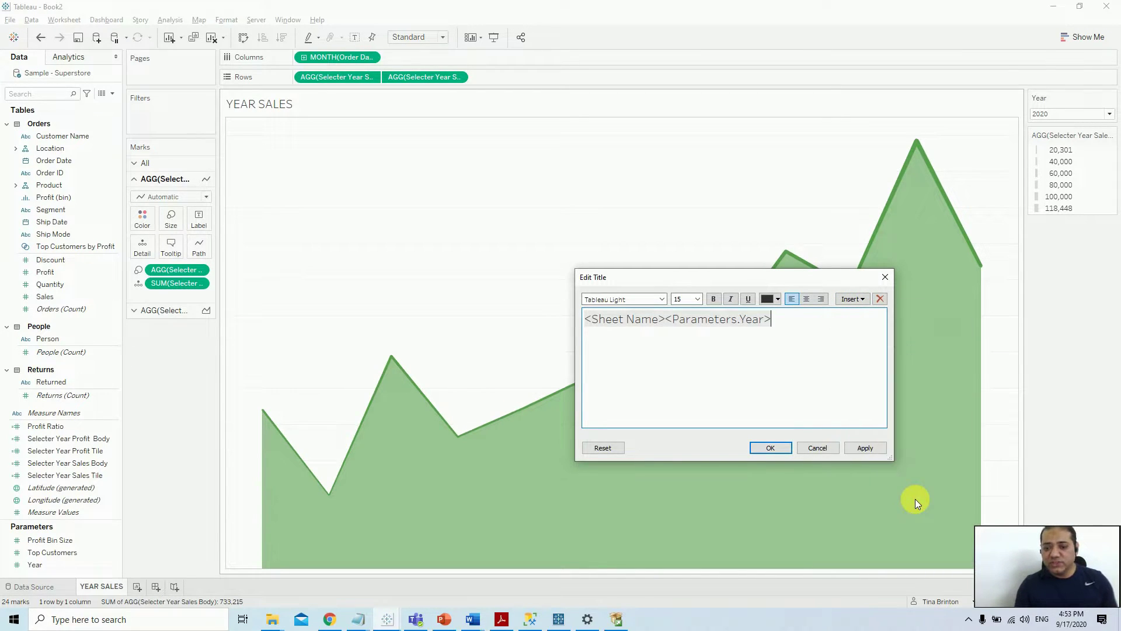
pyautogui.doubleClick(672, 319)
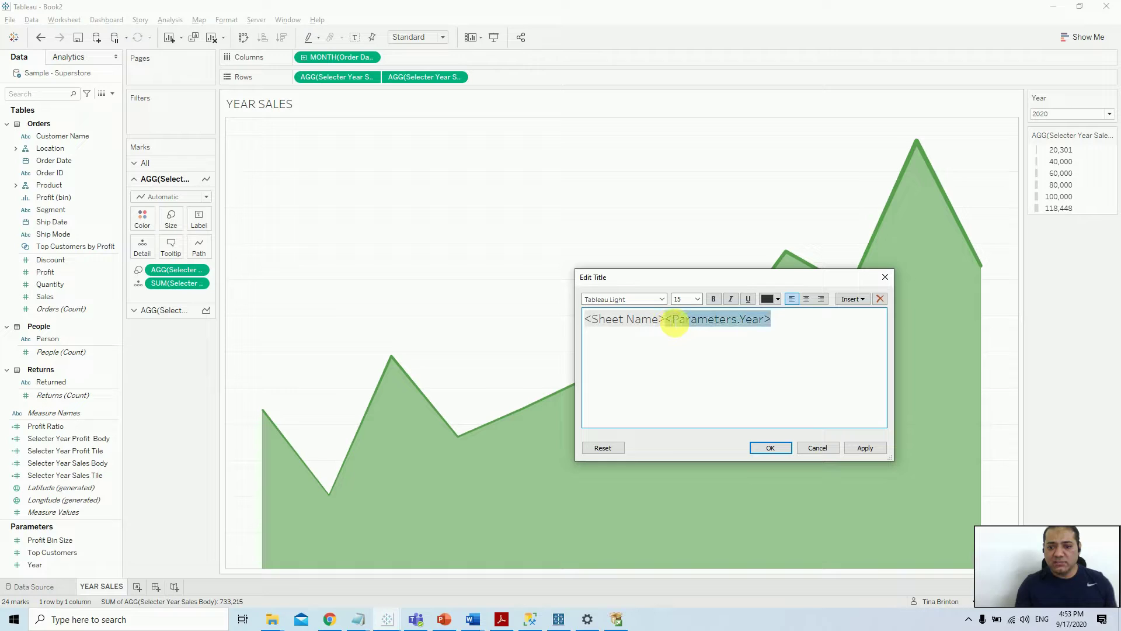
pyautogui.click(679, 380)
pyautogui.click(866, 448)
# - Make the title read 'YEAR SALES FOR 2020' in size 12, bold, centred and black
pyautogui.moveTo(786, 325); pyautogui.dragTo(553, 323)
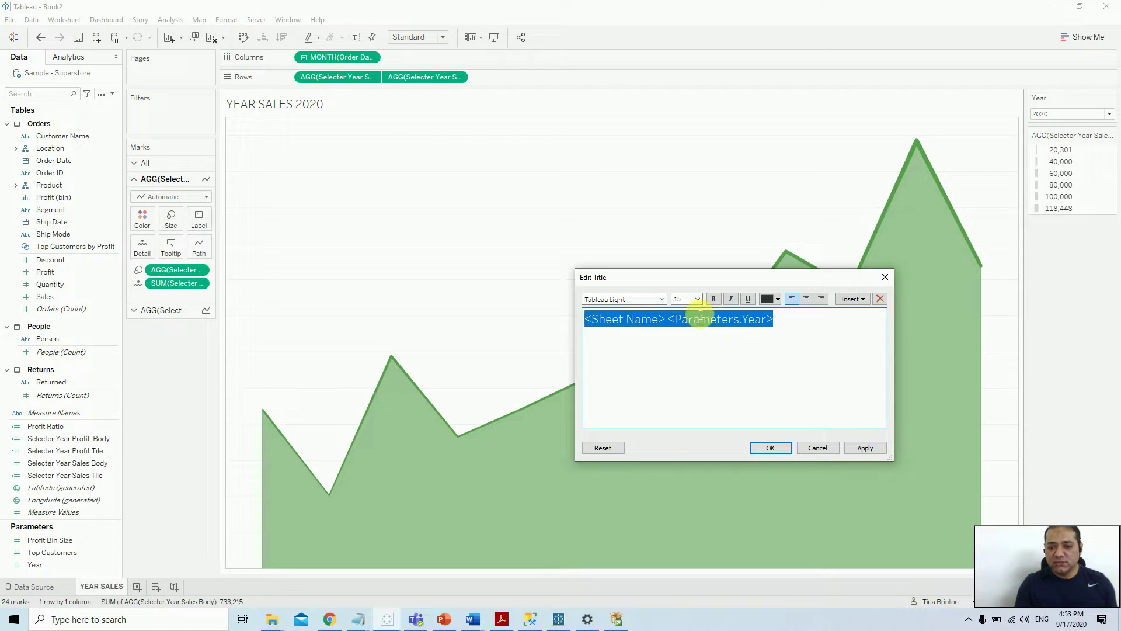
pyautogui.click(684, 318)
pyautogui.write('FOR')
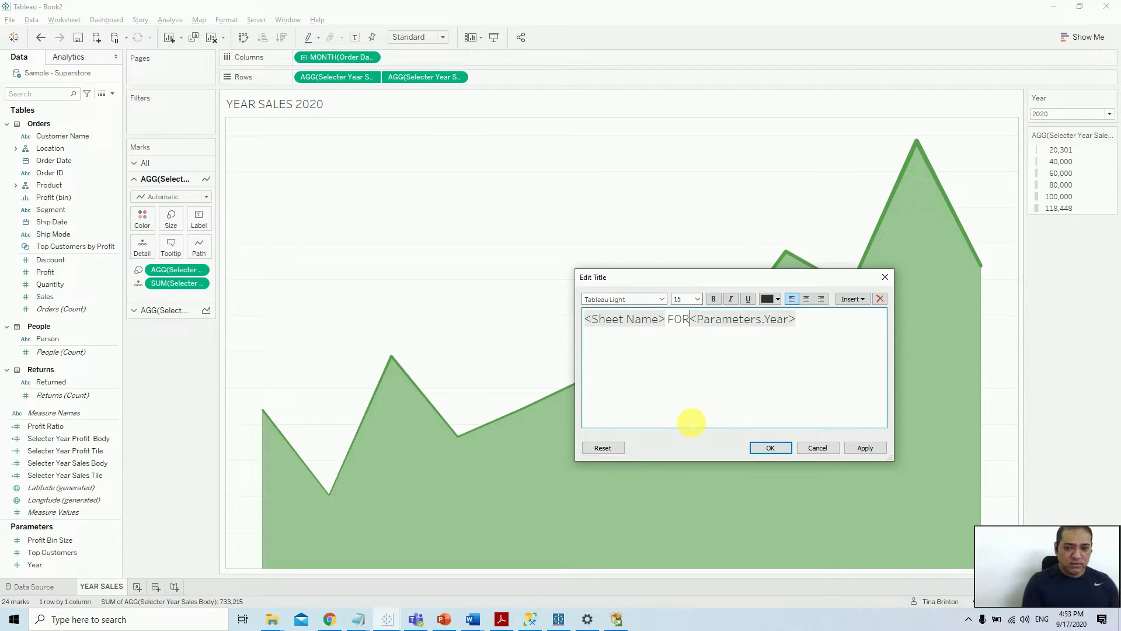
pyautogui.hotkey('ctrl', 'a')
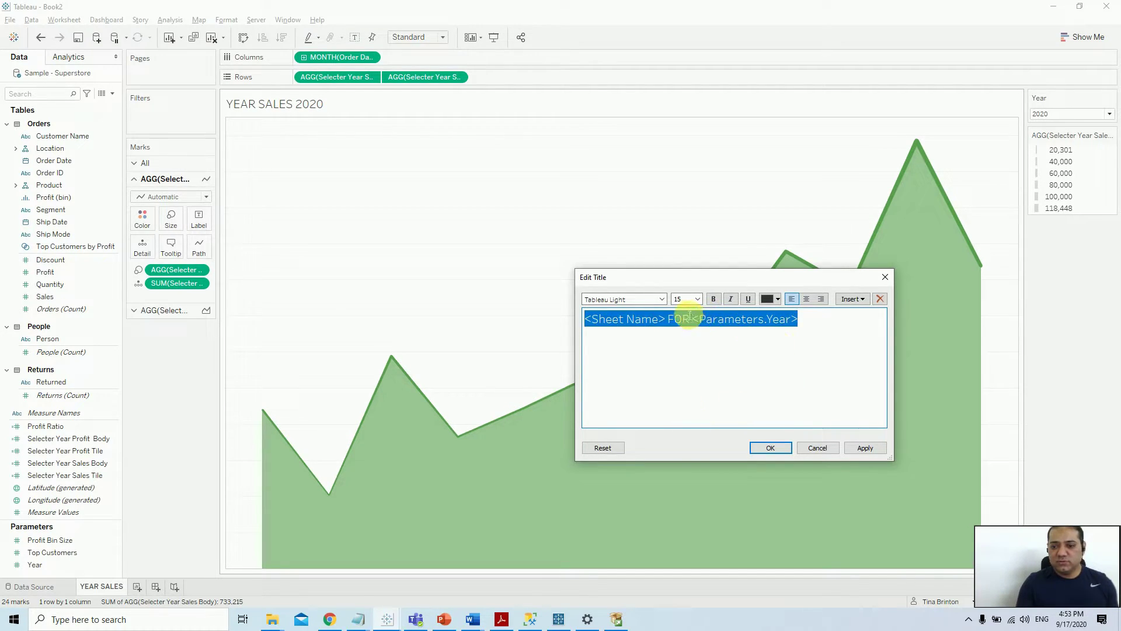
pyautogui.click(697, 299)
pyautogui.click(689, 339)
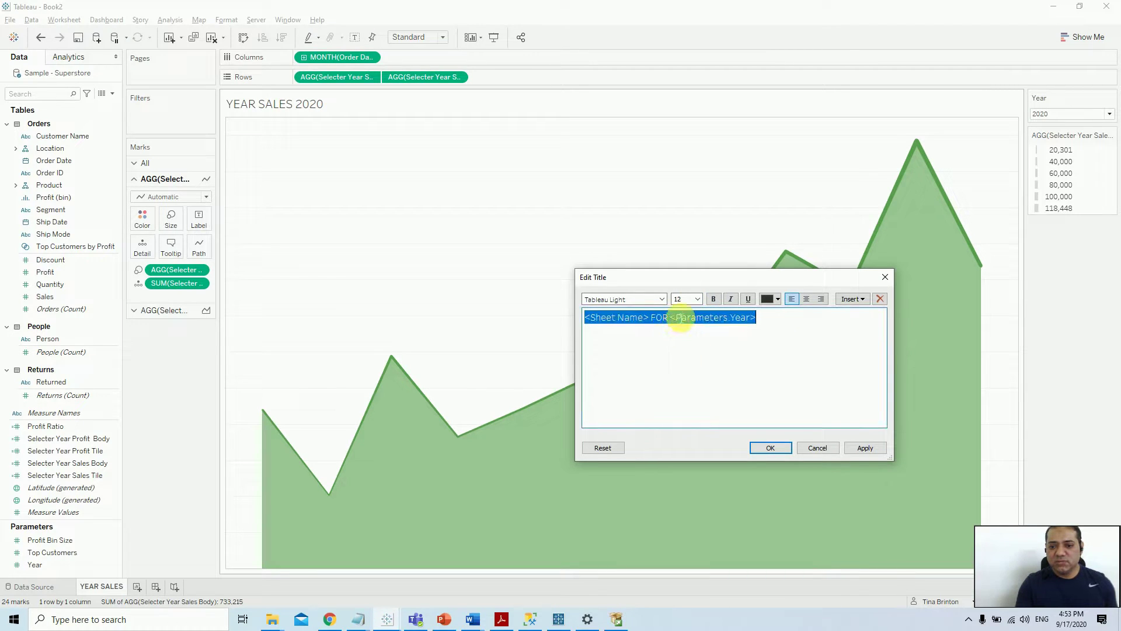
pyautogui.click(713, 299)
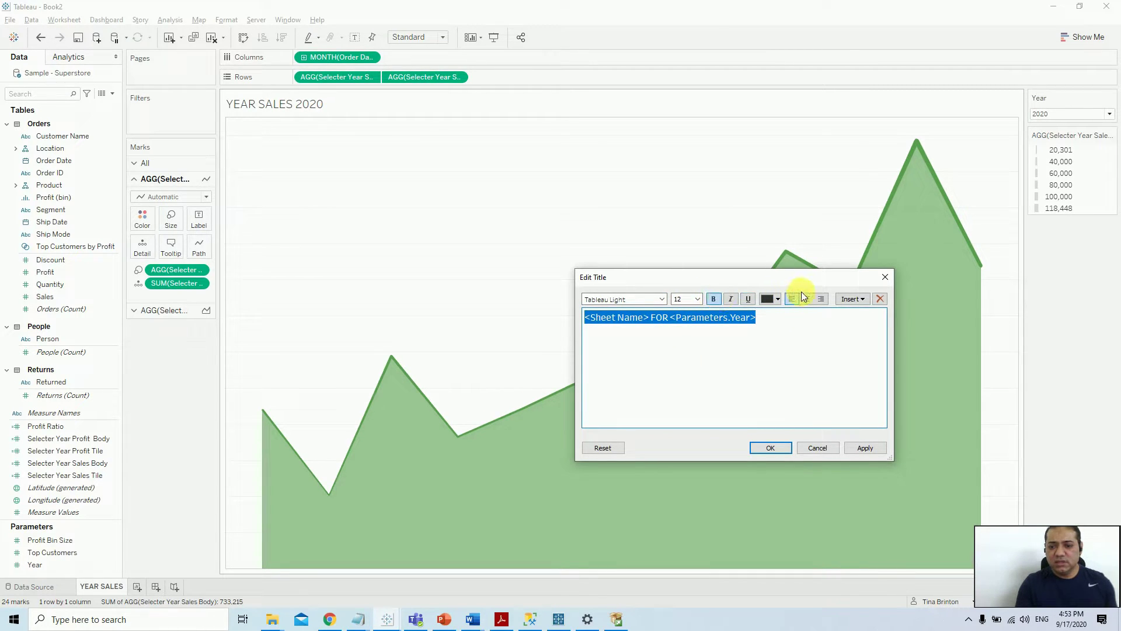
pyautogui.click(806, 299)
pyautogui.click(774, 298)
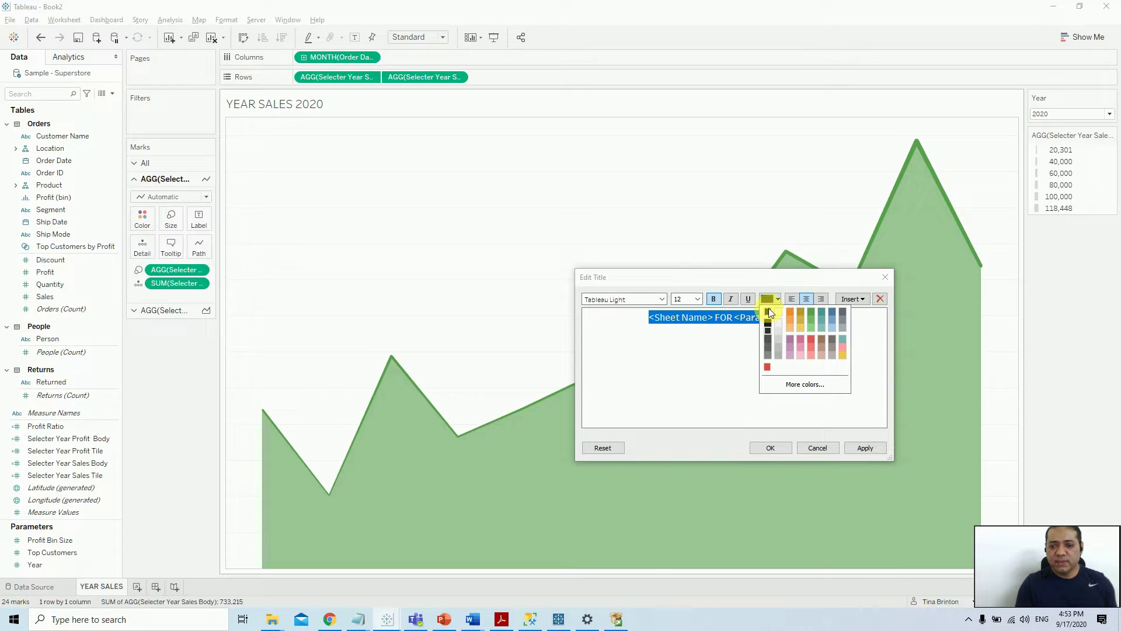
pyautogui.click(768, 312)
pyautogui.click(867, 448)
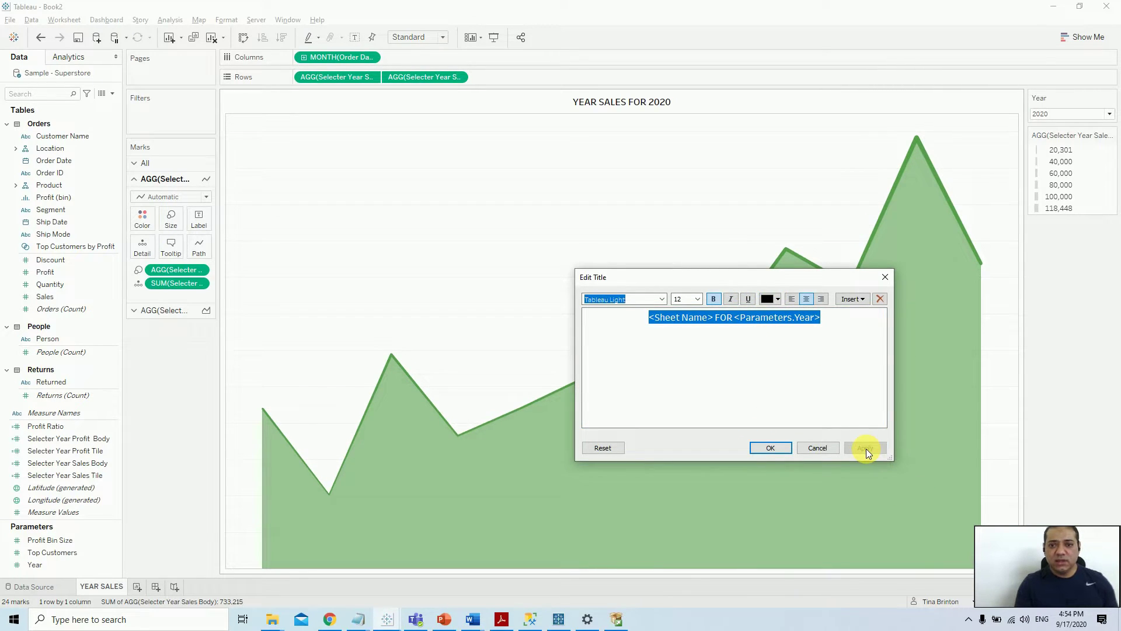
# - Add the SUM(Selecter Year Sales Tile) total beneath the title at size 48
pyautogui.click(813, 376)
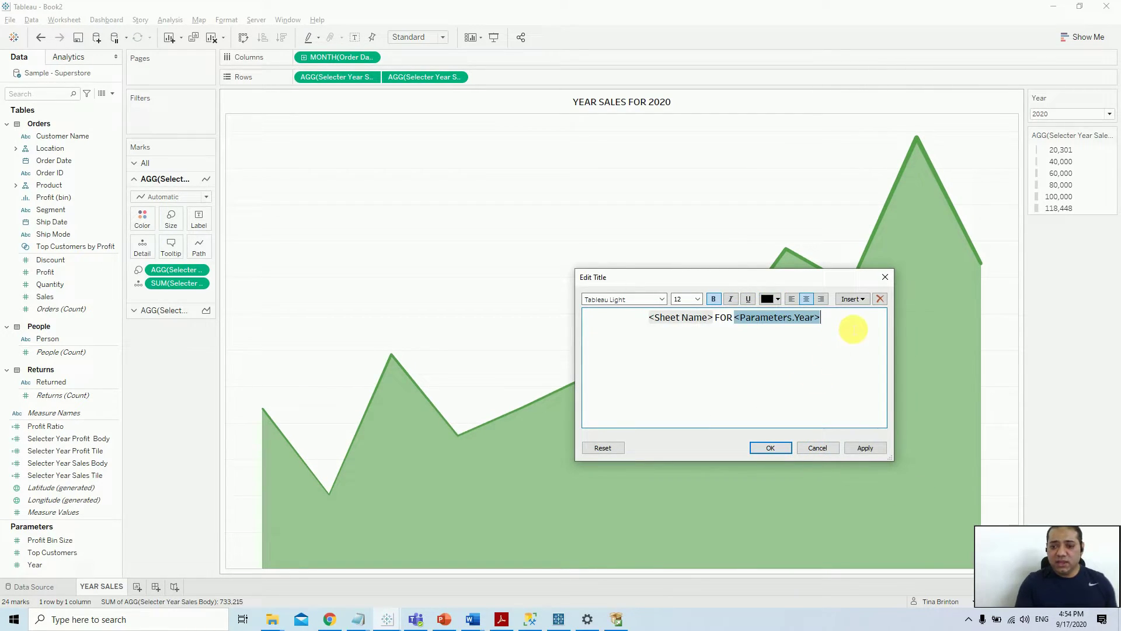
pyautogui.click(865, 299)
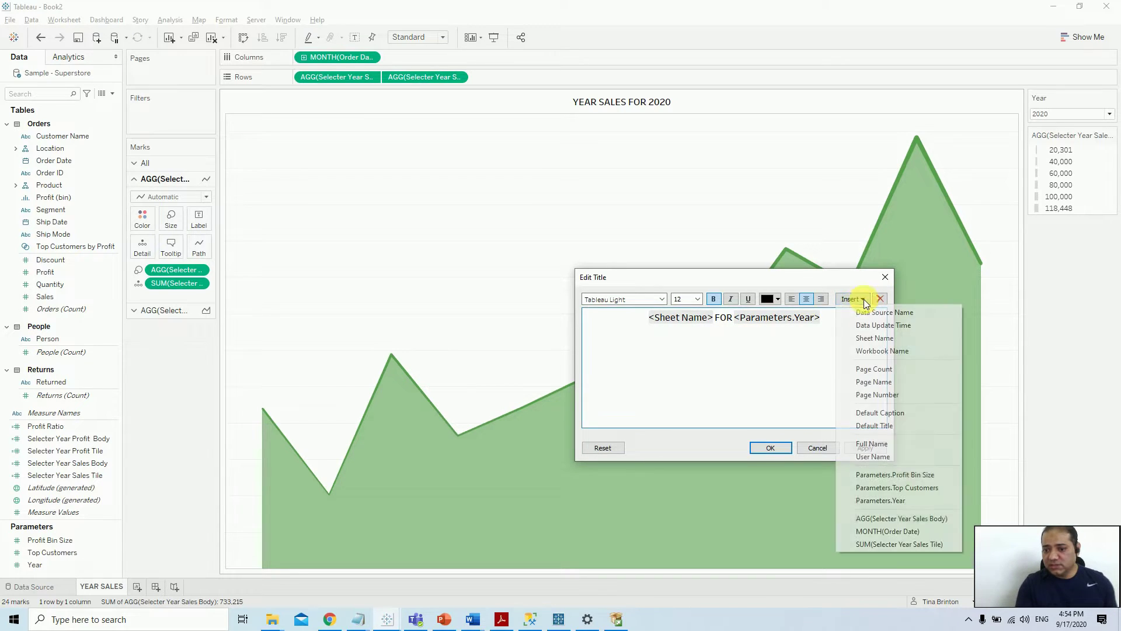
pyautogui.click(892, 544)
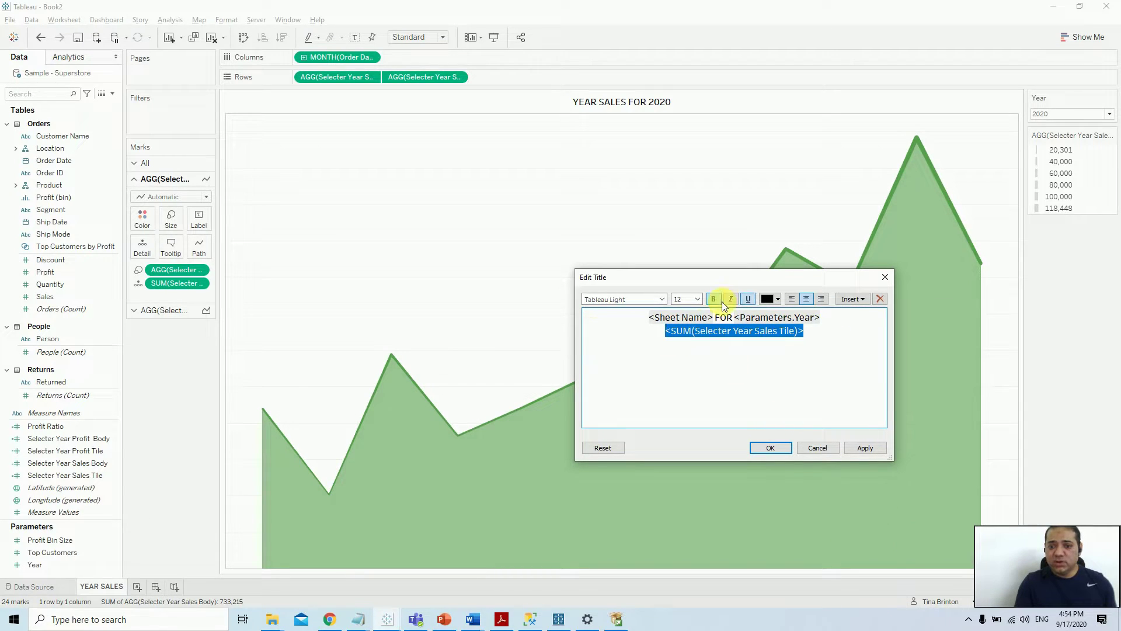
pyautogui.click(698, 299)
pyautogui.click(687, 422)
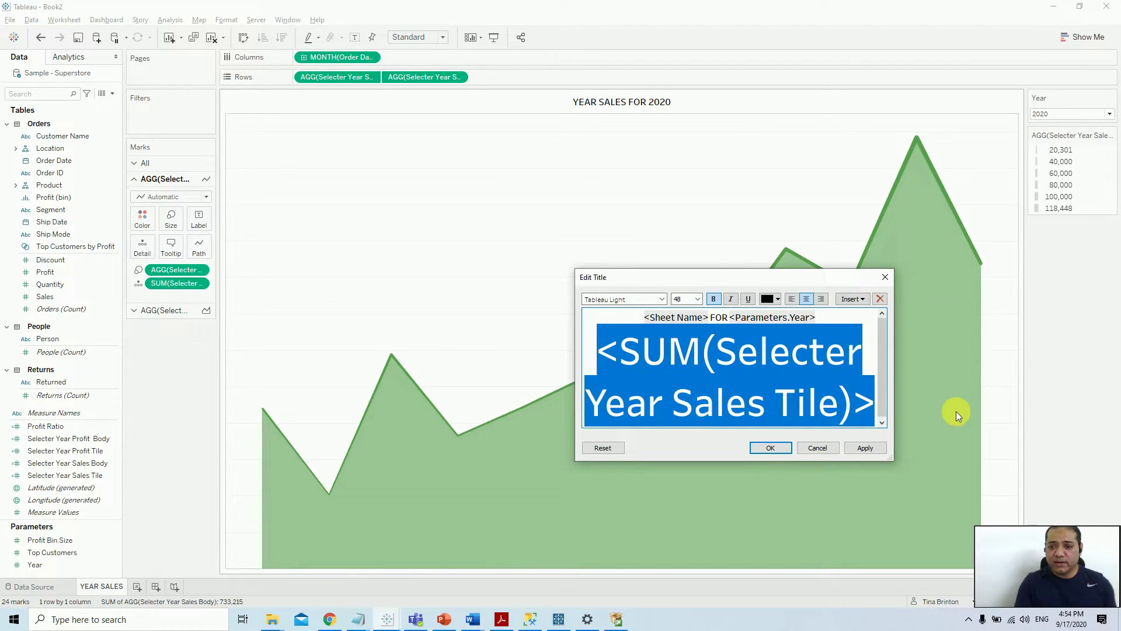
pyautogui.click(866, 447)
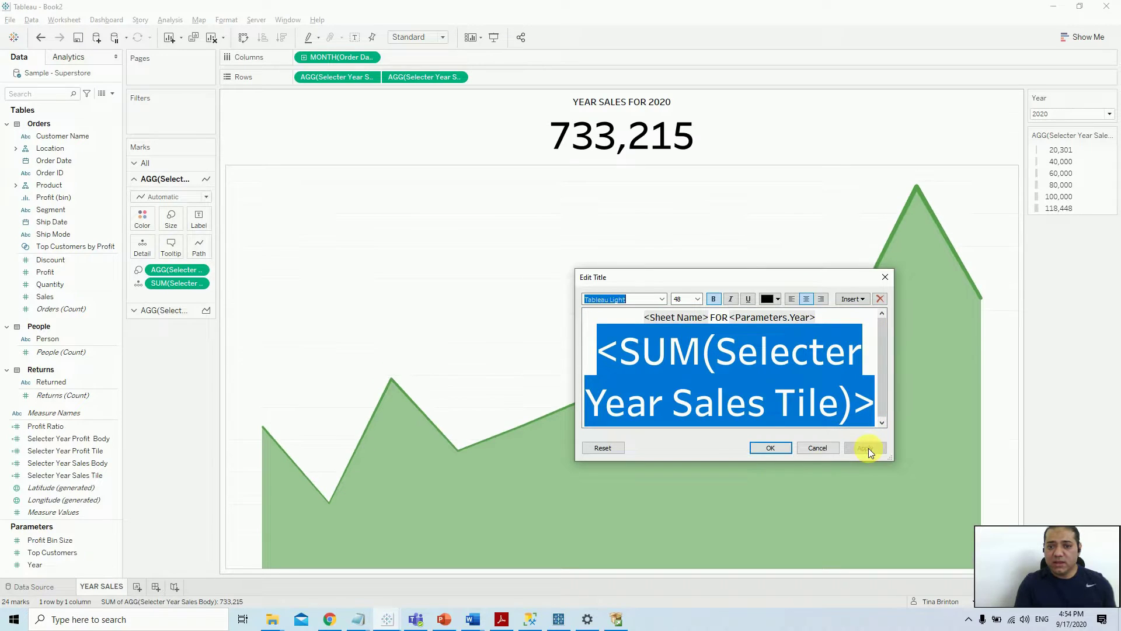
pyautogui.click(777, 448)
# - Switch the Year parameter from 2019 to 2018 and then to 2017
pyautogui.click(1108, 115)
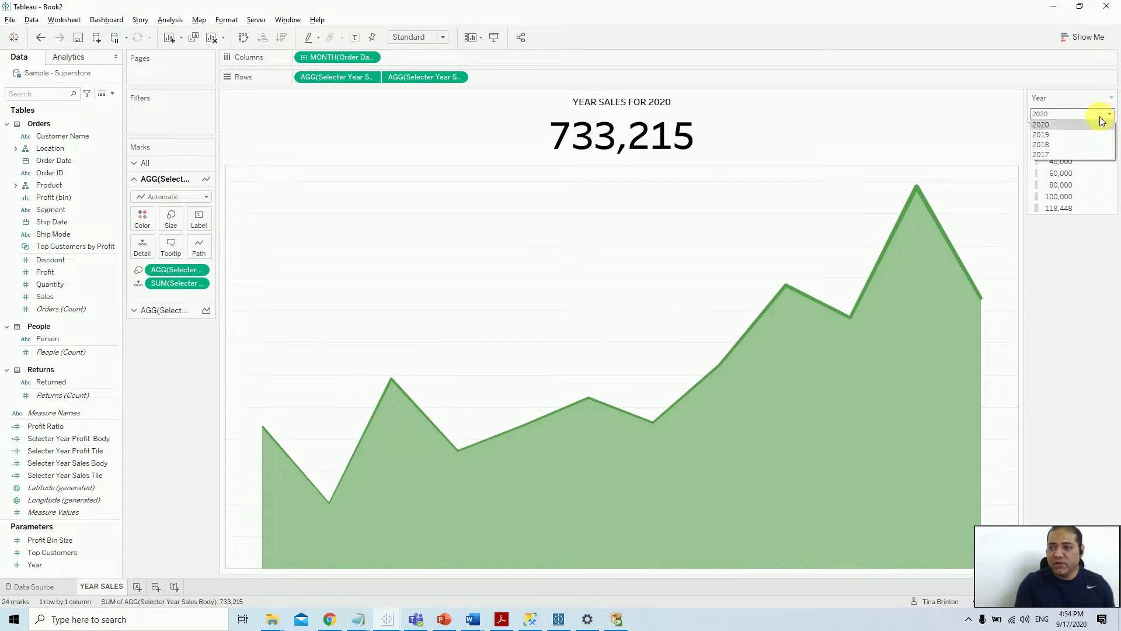
pyautogui.click(1067, 136)
pyautogui.click(1085, 112)
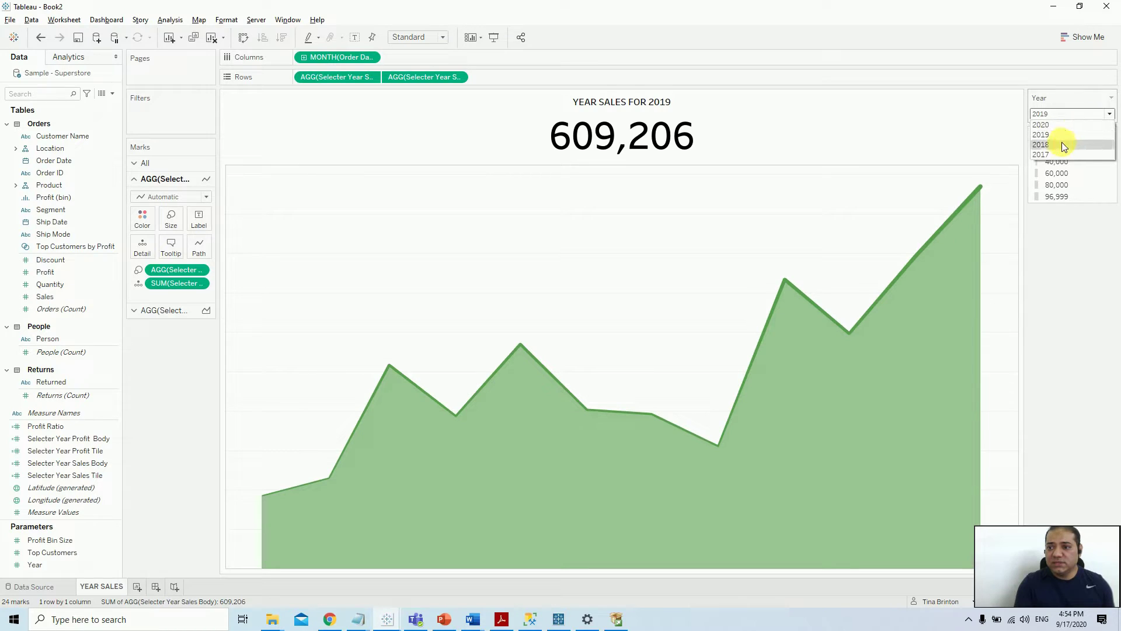
pyautogui.click(1061, 143)
pyautogui.click(1075, 114)
pyautogui.click(1071, 115)
pyautogui.click(1071, 116)
pyautogui.click(1063, 141)
pyautogui.click(1056, 153)
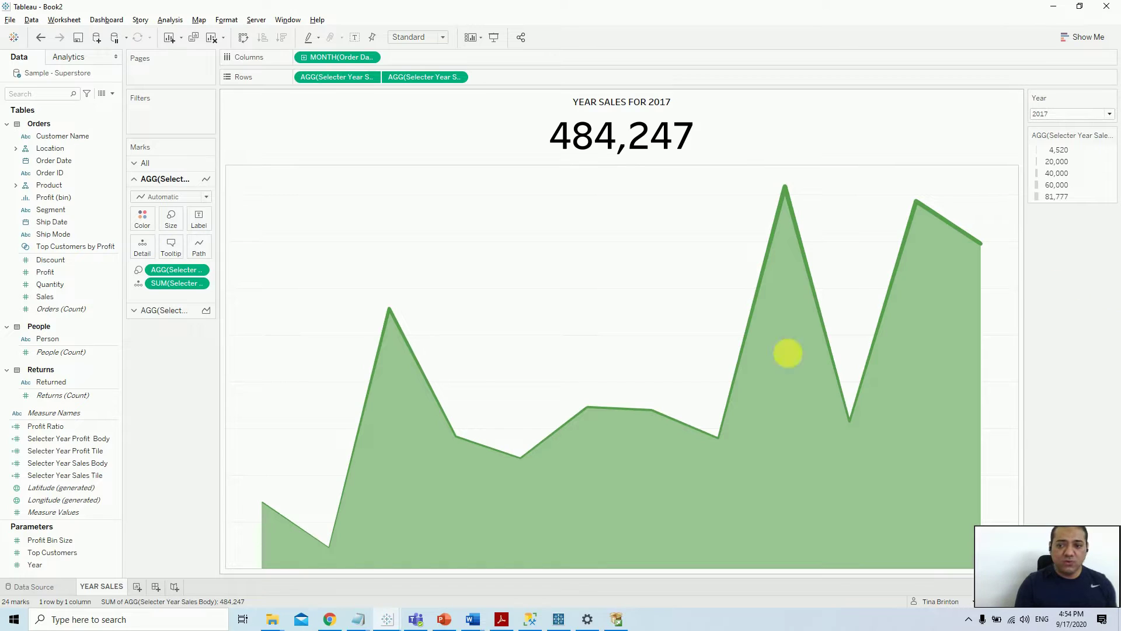
# - Set the sheet's Grand Total, row divider and column divider borders to none
pyautogui.rightClick(427, 204)
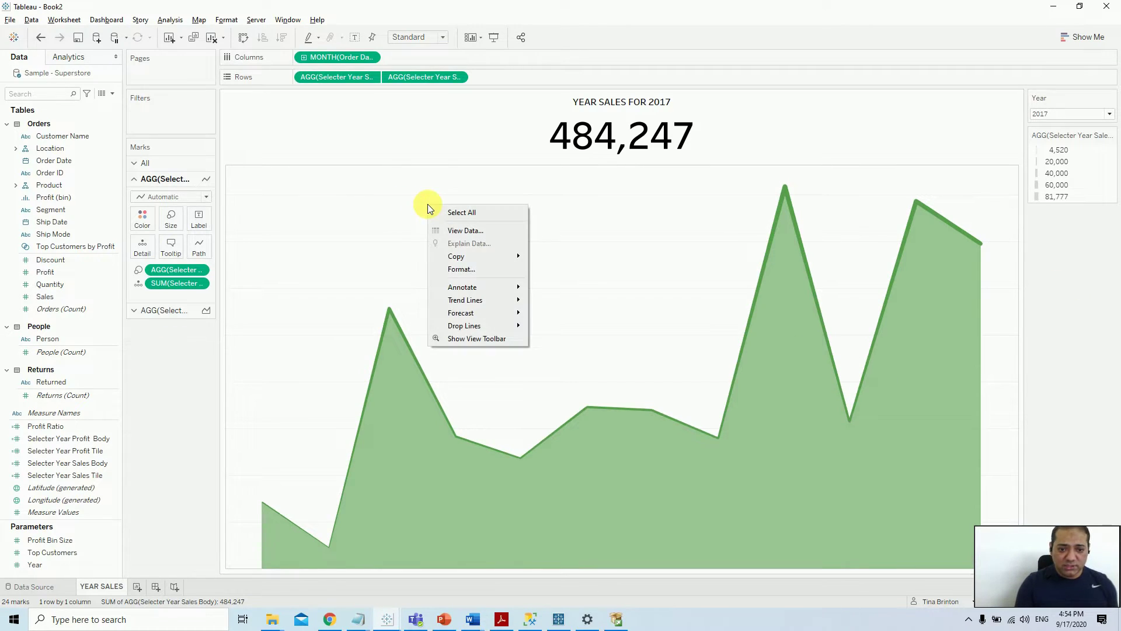
pyautogui.click(470, 269)
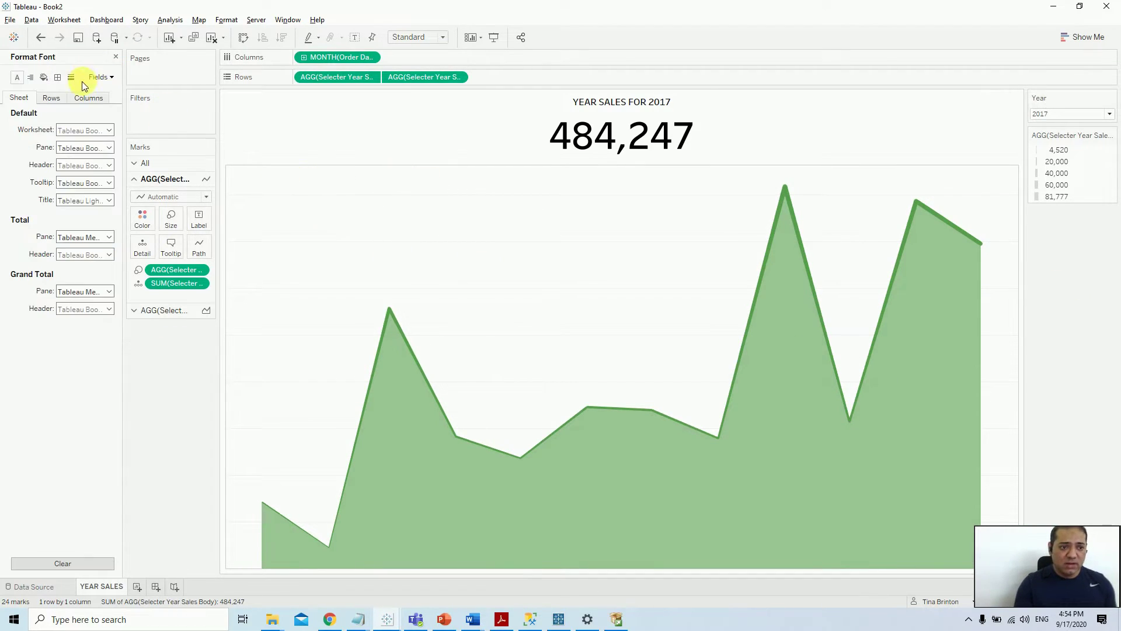
pyautogui.click(58, 78)
pyautogui.click(81, 256)
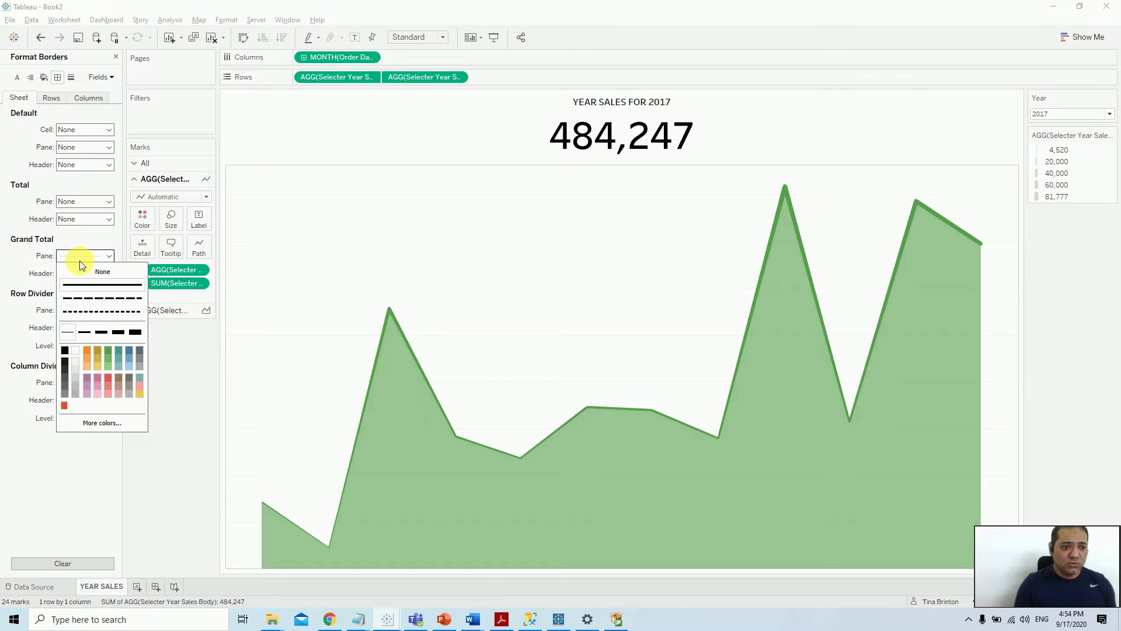
pyautogui.click(70, 269)
pyautogui.click(70, 274)
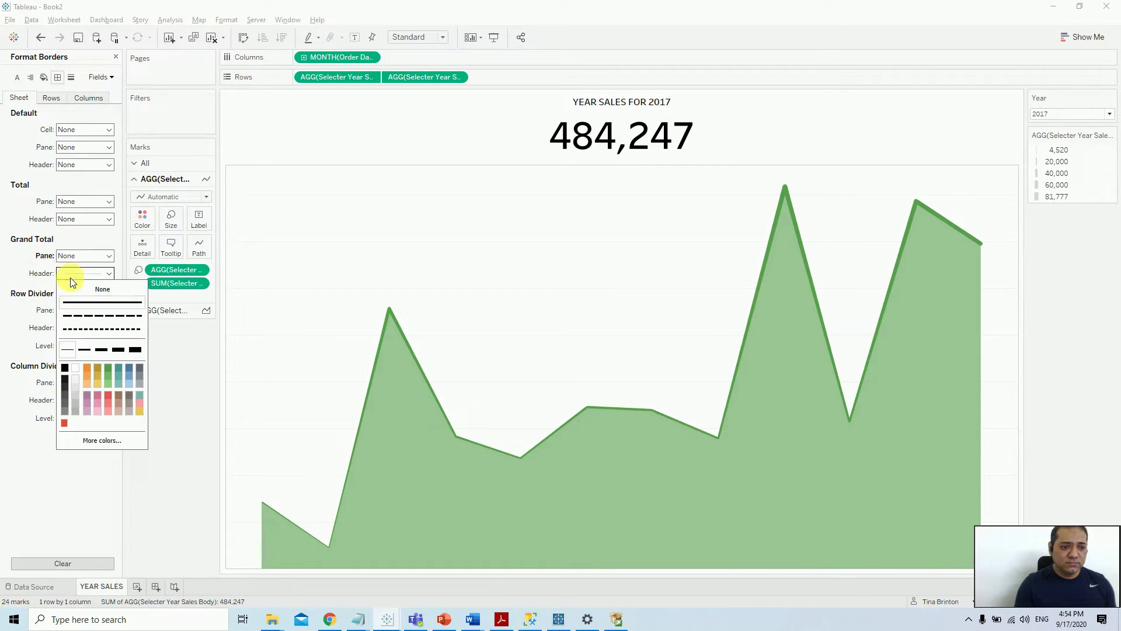
pyautogui.click(15, 326)
pyautogui.click(90, 312)
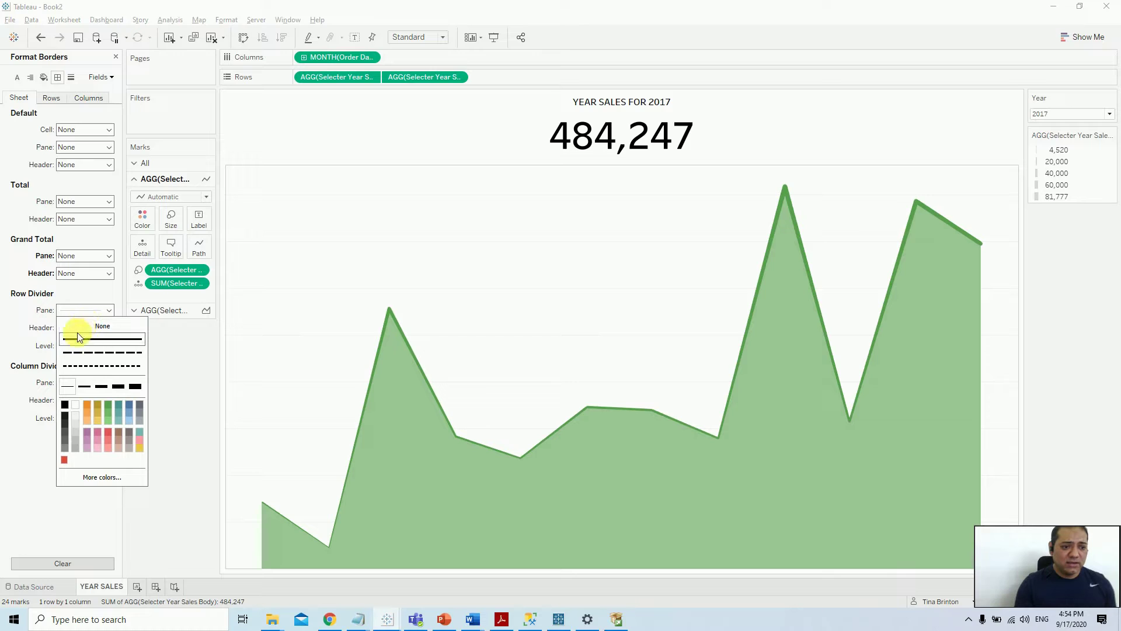
pyautogui.click(57, 327)
pyautogui.click(82, 327)
pyautogui.click(102, 344)
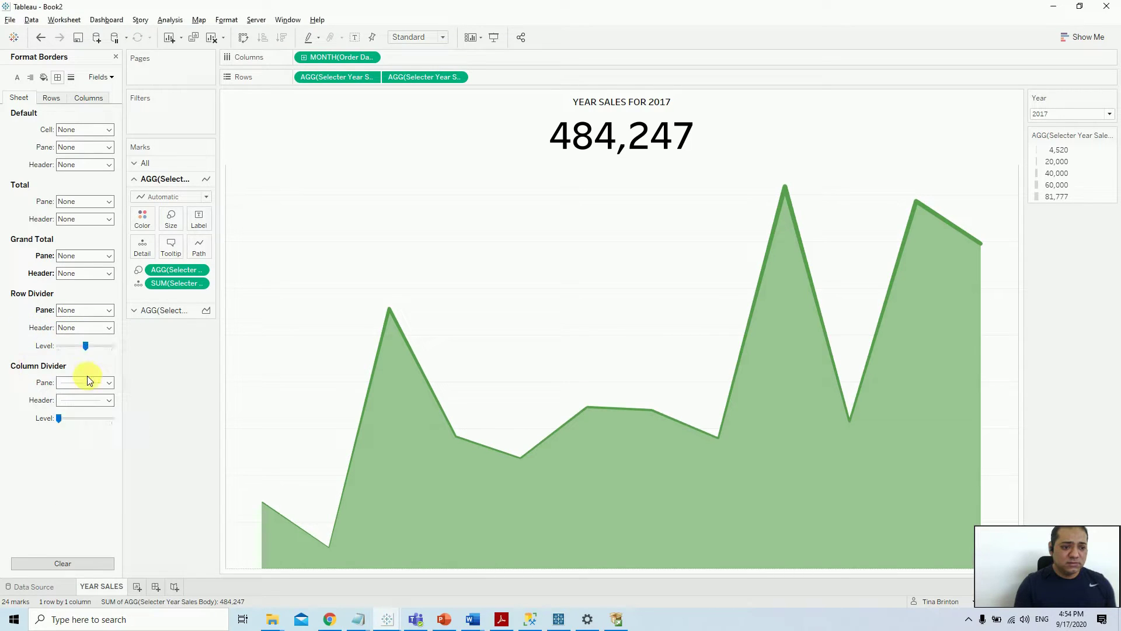
pyautogui.click(87, 383)
pyautogui.click(29, 385)
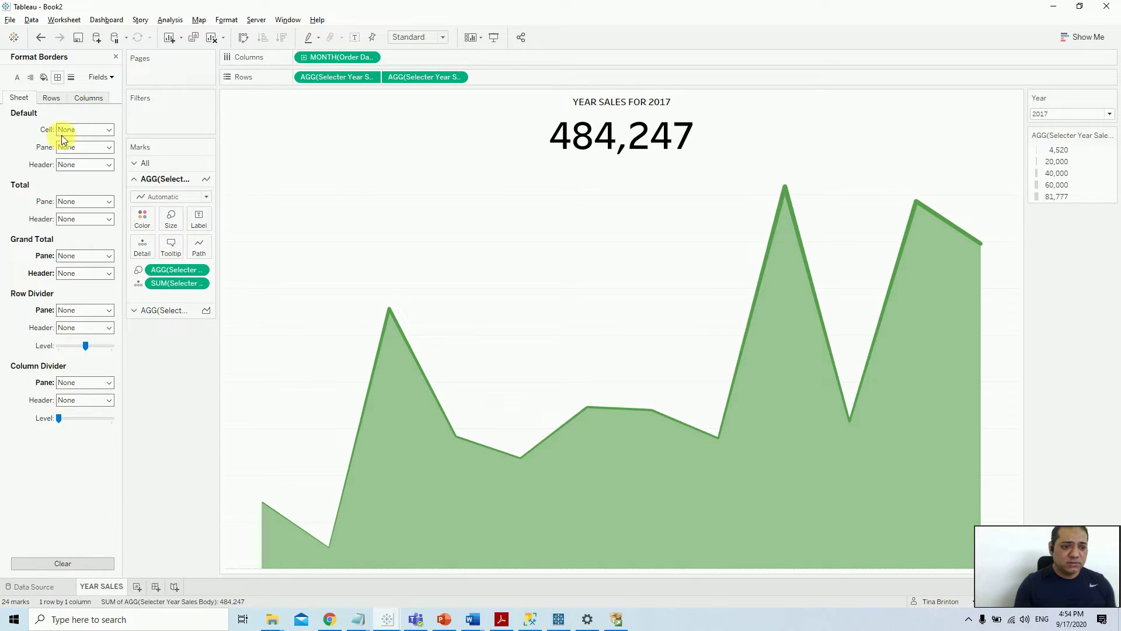
pyautogui.click(47, 100)
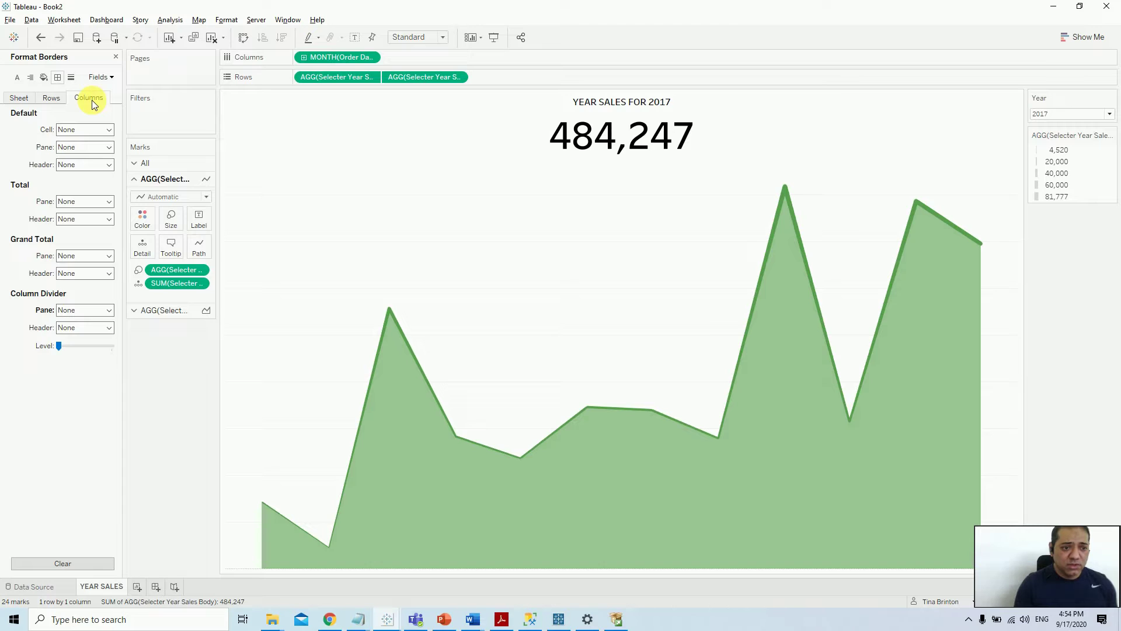
# - Turn off column grid lines, zero lines and row grid lines, then duplicate the YEAR SALES sheet
pyautogui.click(71, 78)
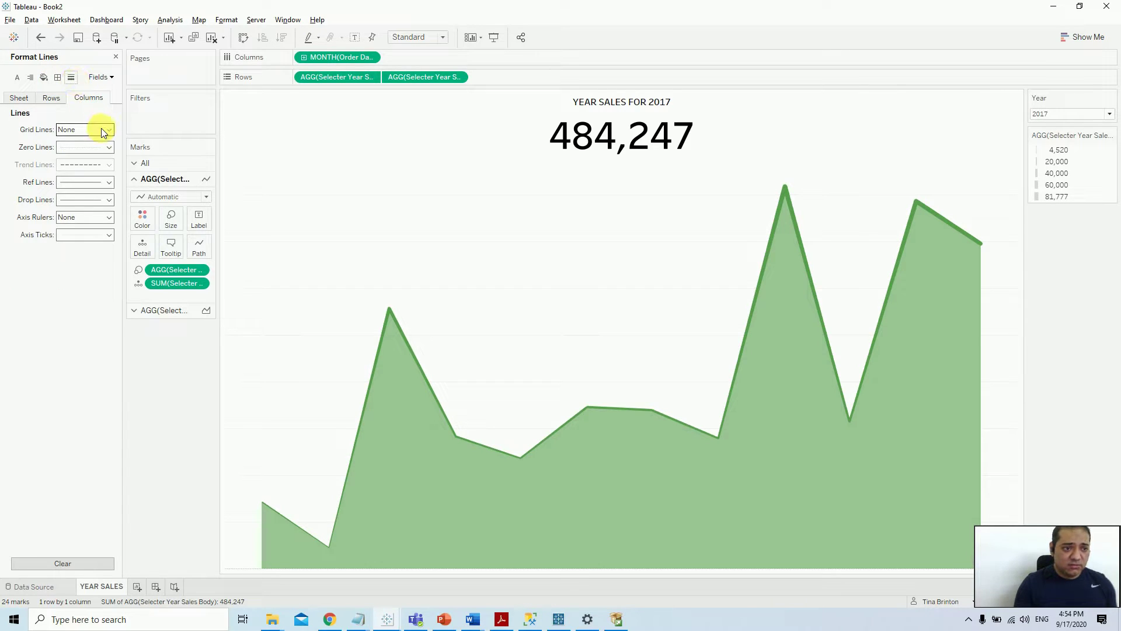
pyautogui.click(102, 130)
pyautogui.click(101, 145)
pyautogui.click(89, 146)
pyautogui.click(85, 162)
pyautogui.click(54, 98)
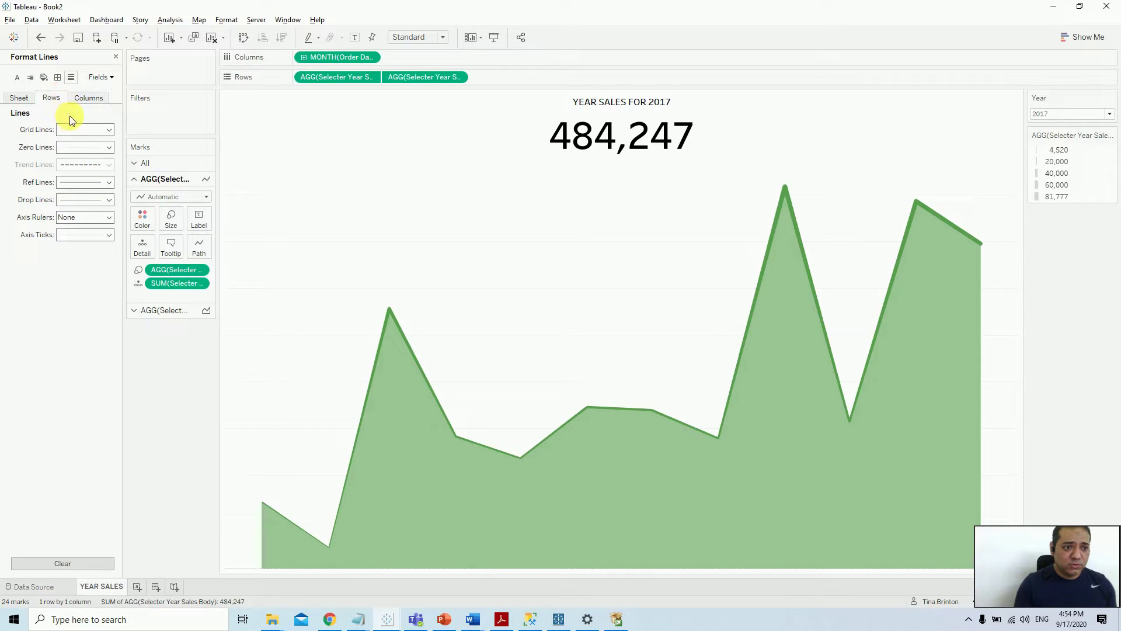
pyautogui.click(82, 129)
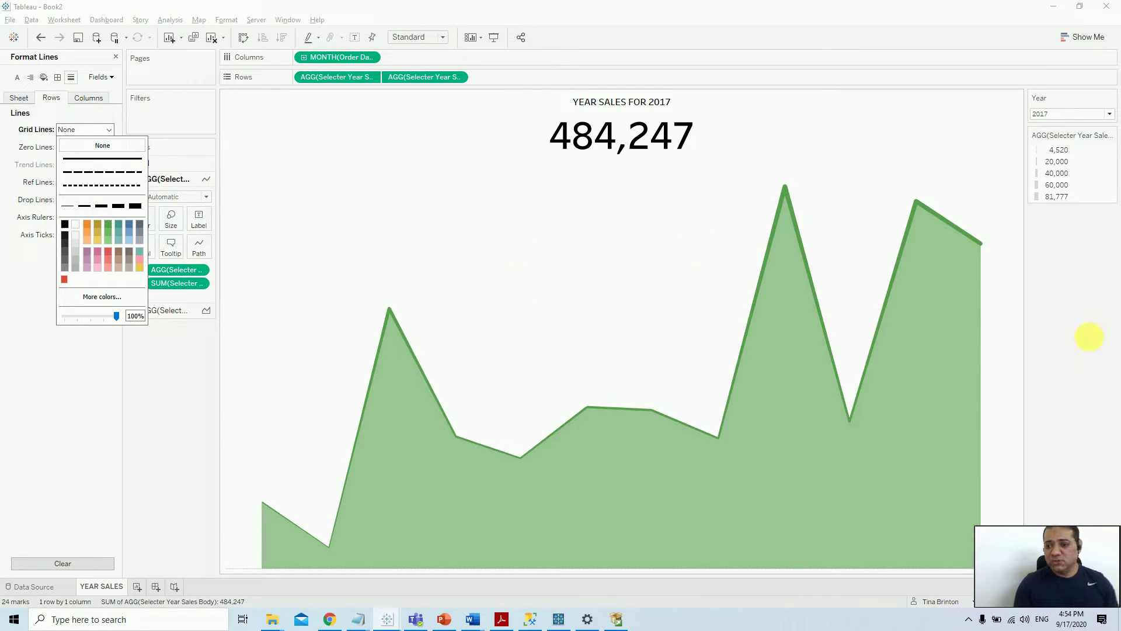
pyautogui.rightClick(107, 581)
pyautogui.click(131, 565)
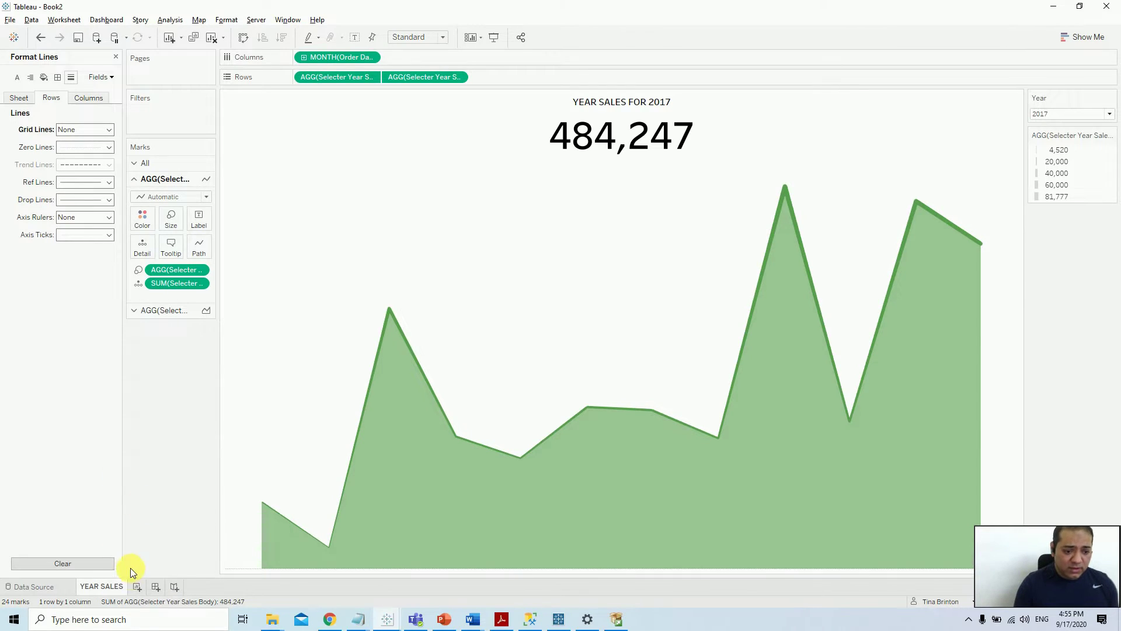
# - Rename the duplicated sheet to YEAR PROFIT and review its title, leaving it unchanged
pyautogui.doubleClick(161, 586)
pyautogui.press('Home')
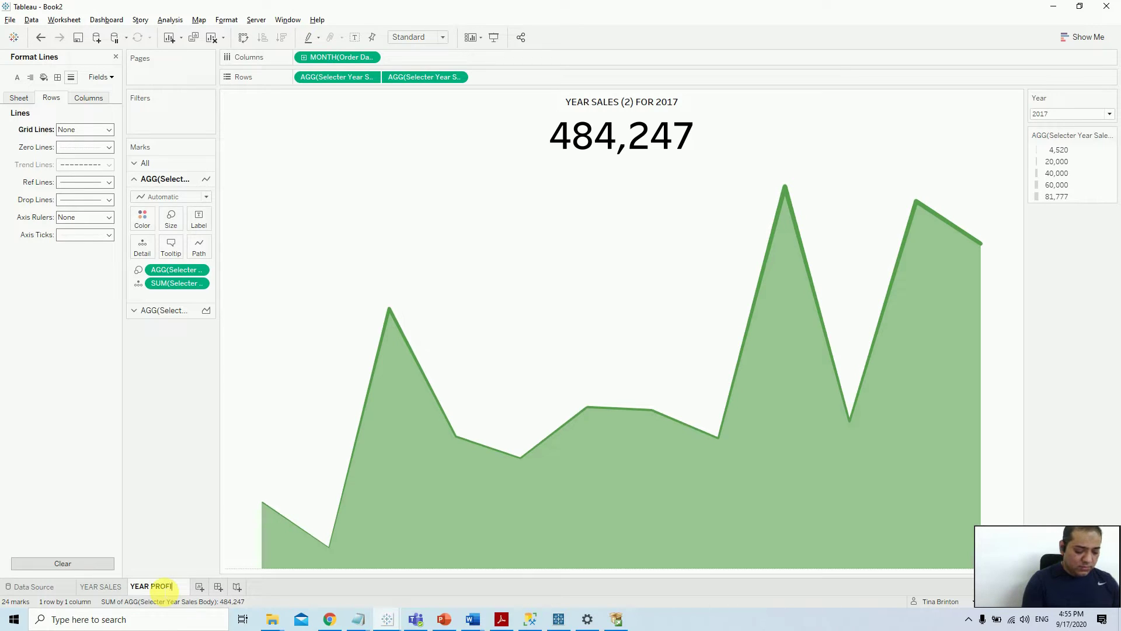
pyautogui.write('PROFIT')
pyautogui.press('Return')
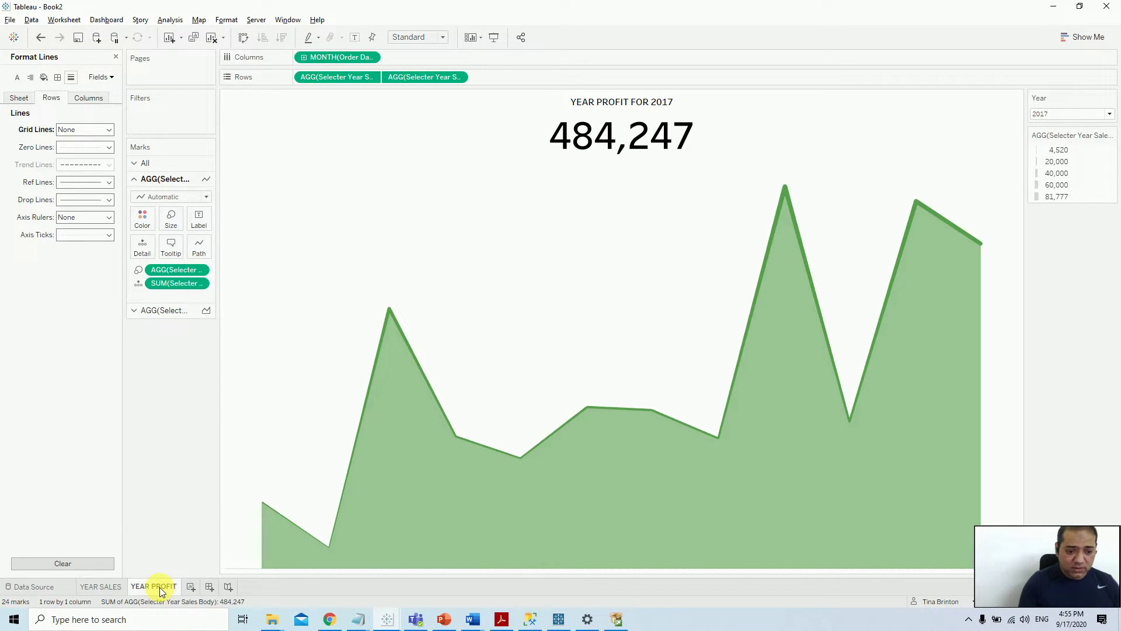
pyautogui.doubleClick(723, 129)
pyautogui.click(824, 369)
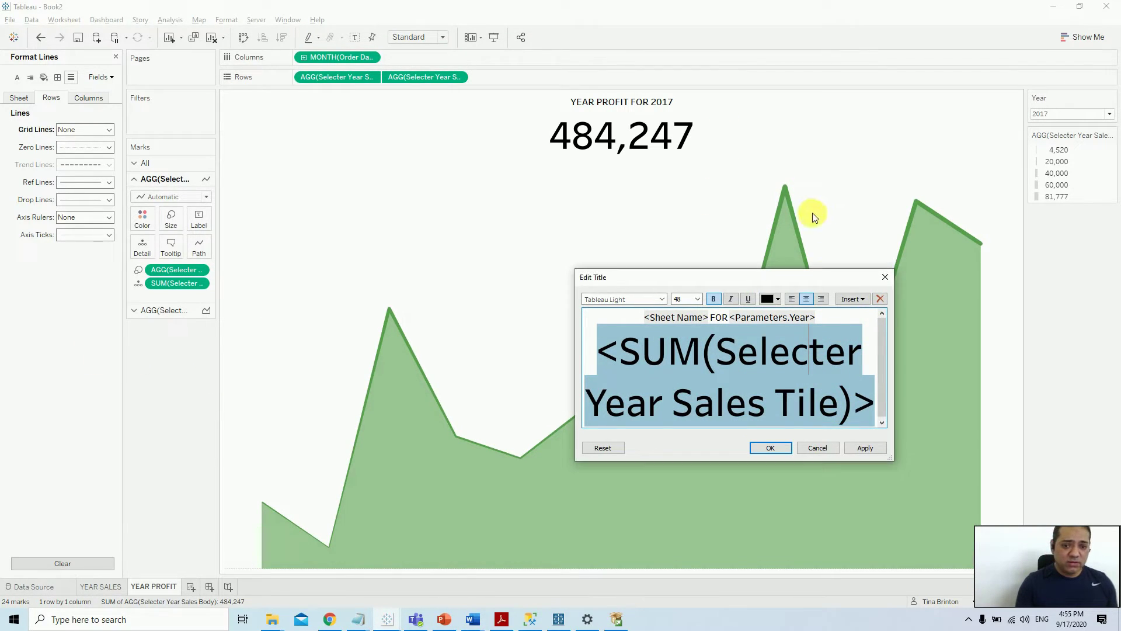
pyautogui.click(885, 278)
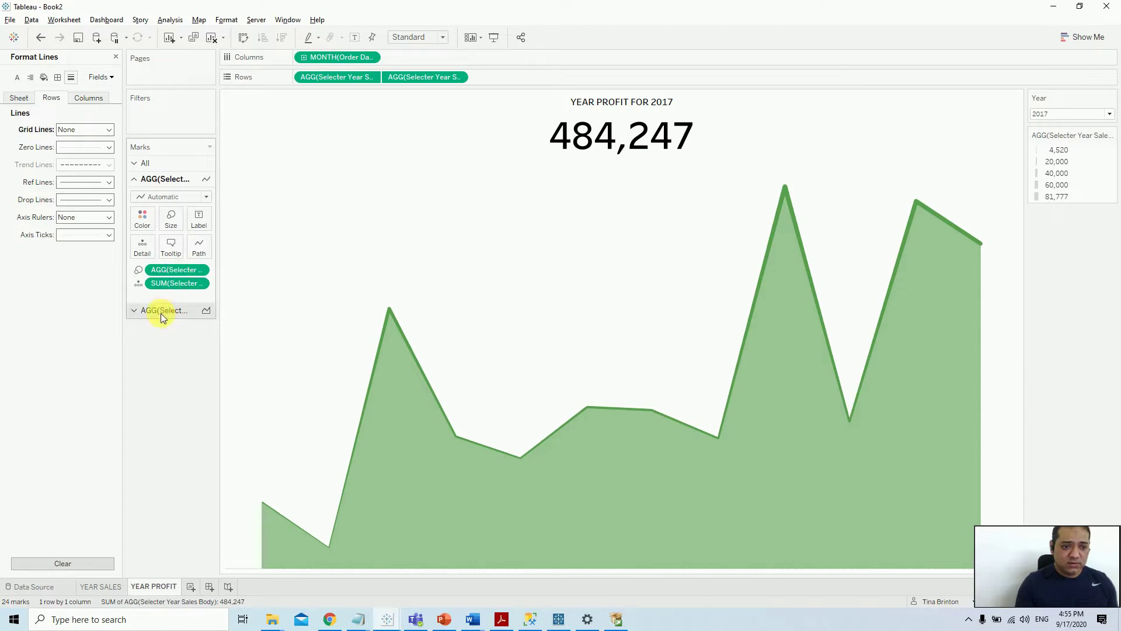
# - Switch both Rows measures from Selecter Year Sales Body to Selecter Year Profit Body
pyautogui.click(133, 310)
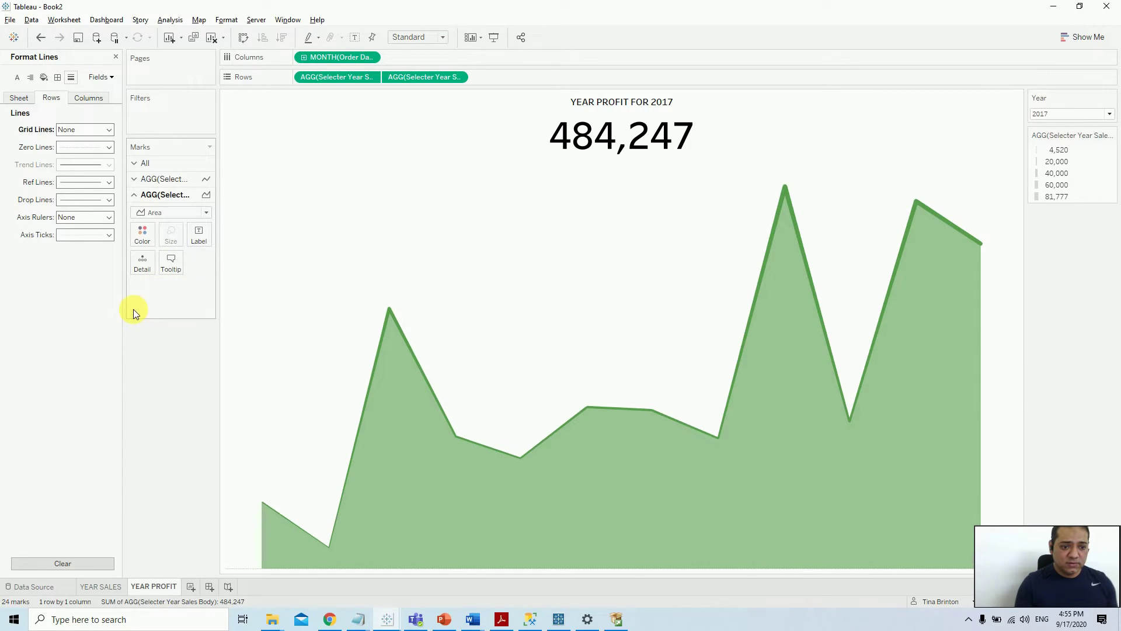
pyautogui.doubleClick(338, 77)
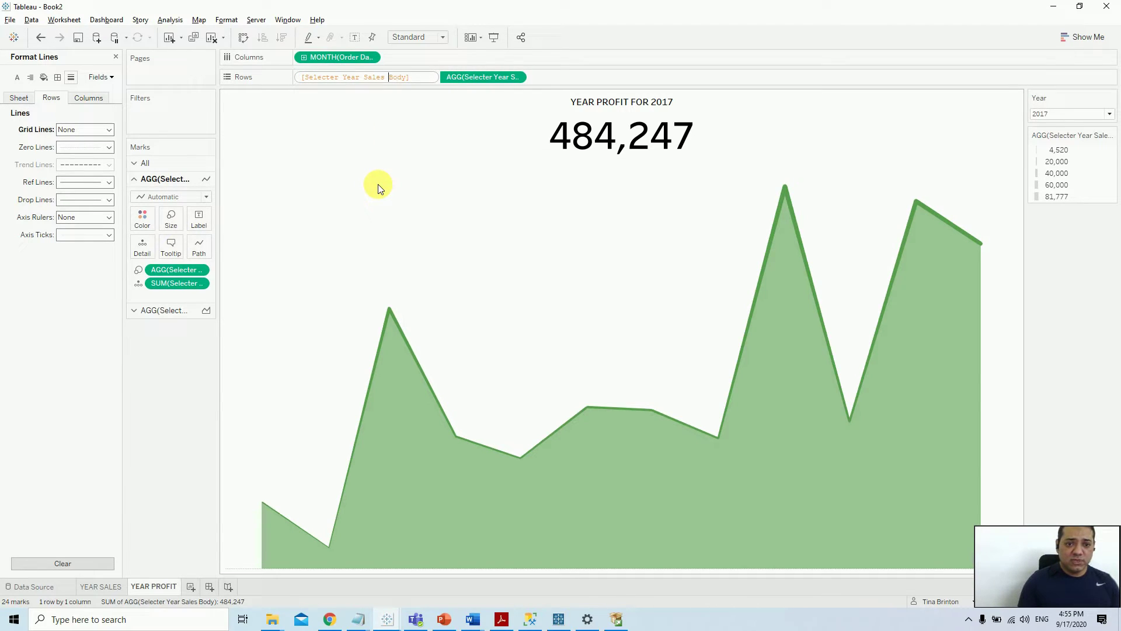
pyautogui.press('BackSpace')
pyautogui.press('BackSpace')
pyautogui.press('BackSpace')
pyautogui.press('BackSpace')
pyautogui.press('BackSpace')
pyautogui.write('p')
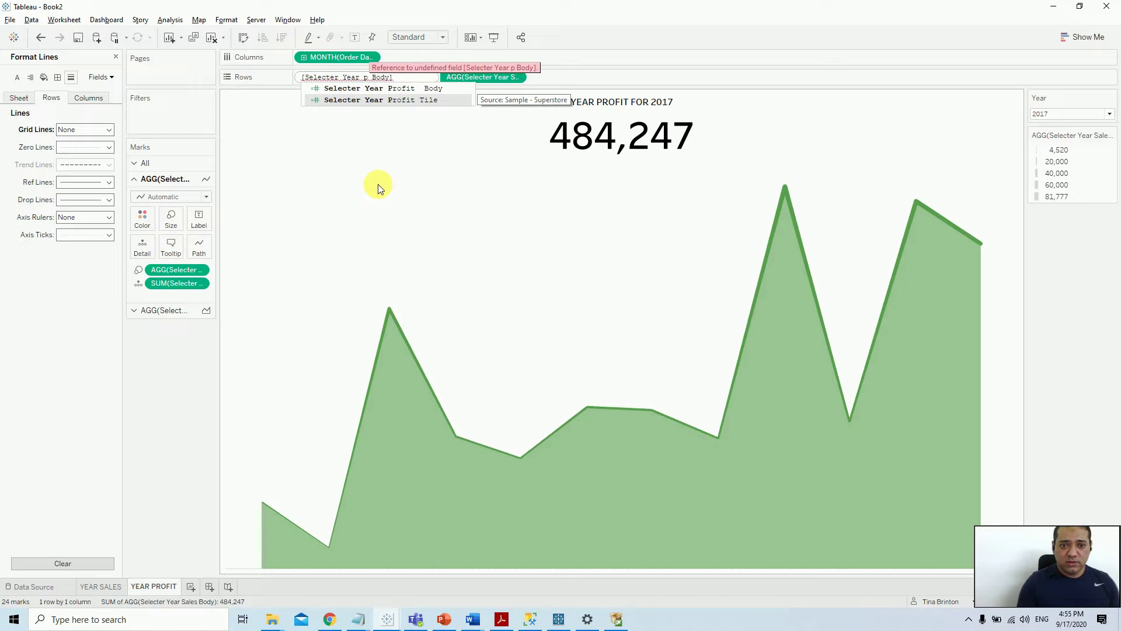
pyautogui.press('Return')
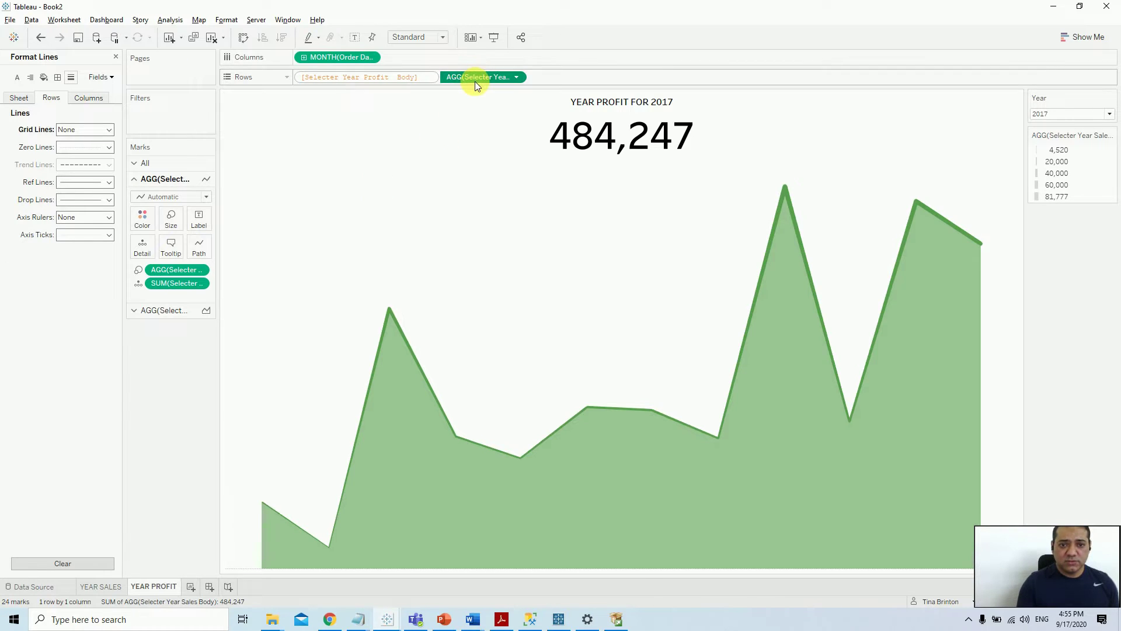
pyautogui.press('Return')
pyautogui.doubleClick(418, 79)
pyautogui.click(450, 77)
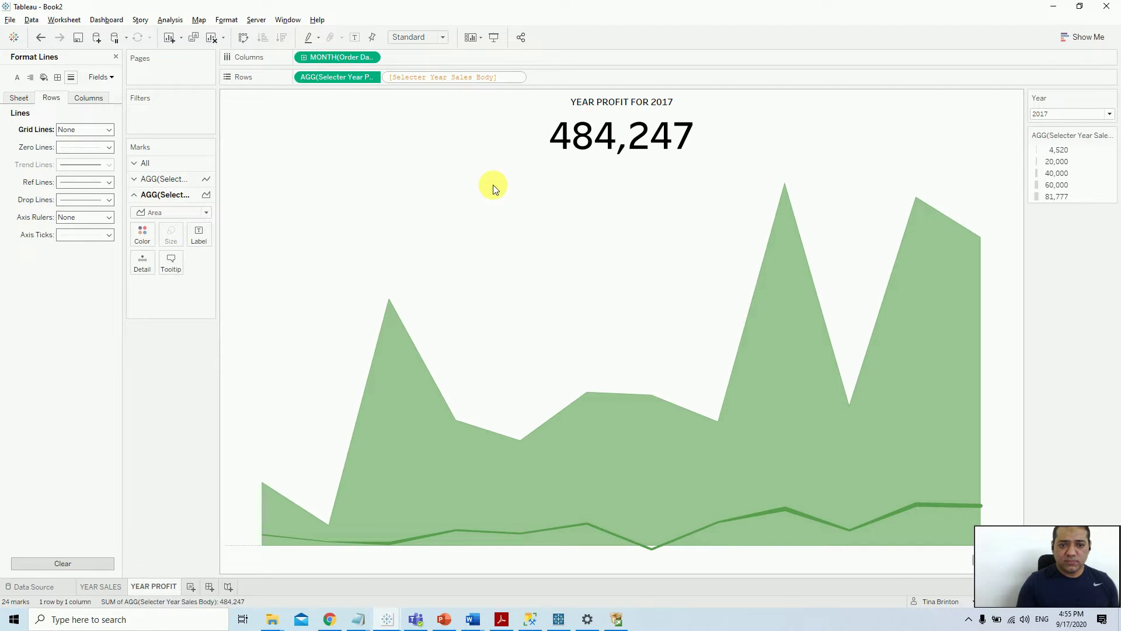
pyautogui.press('Delete')
pyautogui.press('Delete')
pyautogui.press('Delete')
pyautogui.press('Delete')
pyautogui.press('Delete')
pyautogui.write('P')
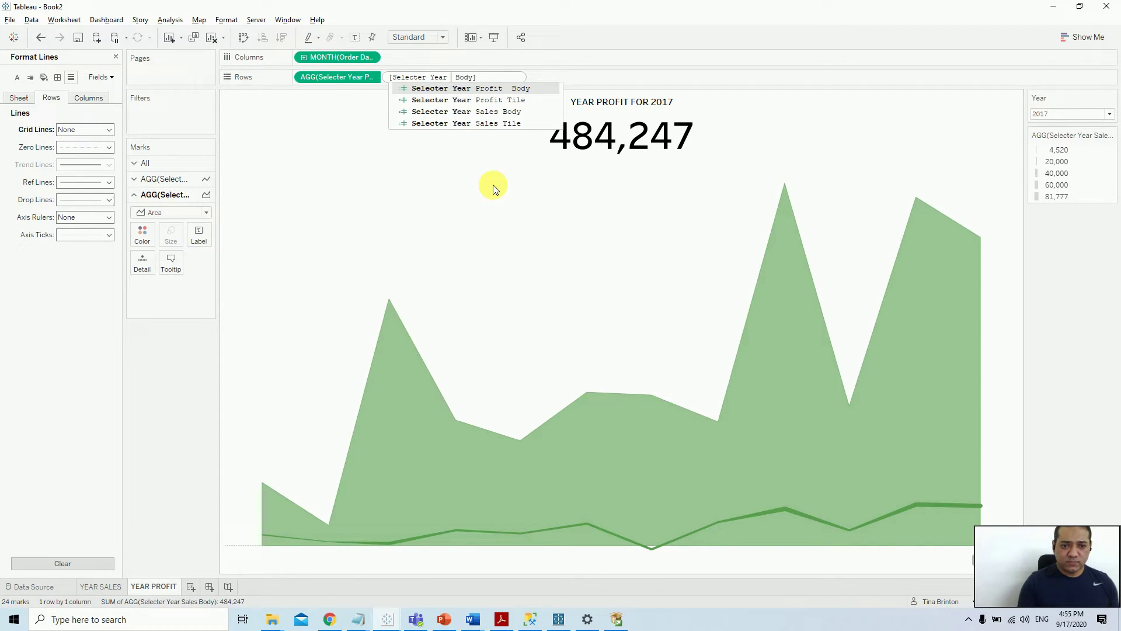
pyautogui.press('Return')
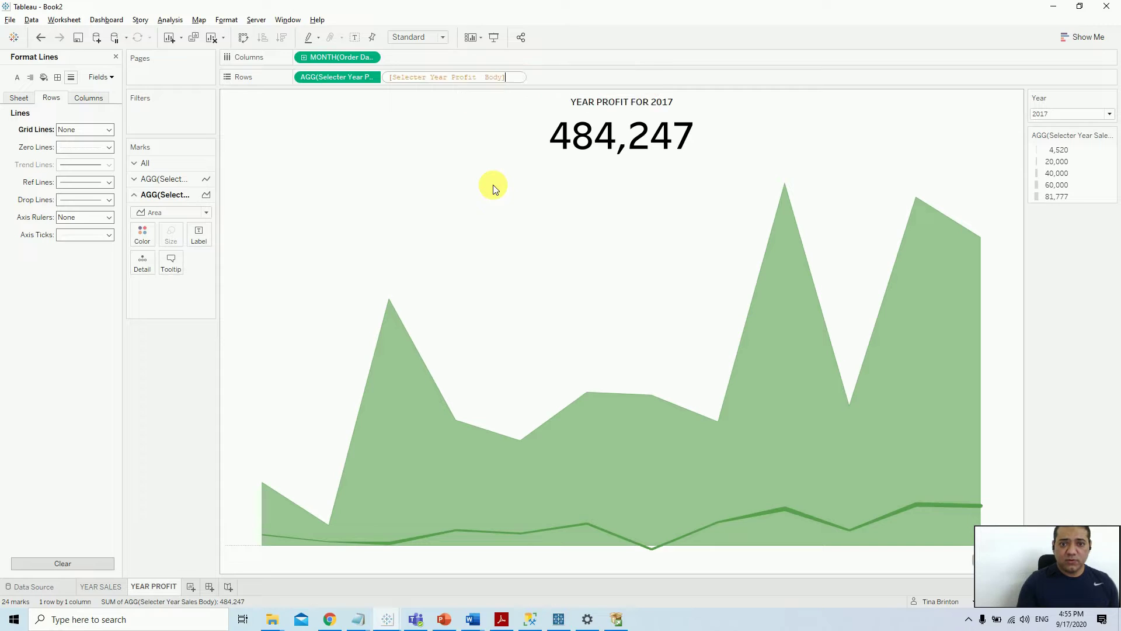
pyautogui.press('Return')
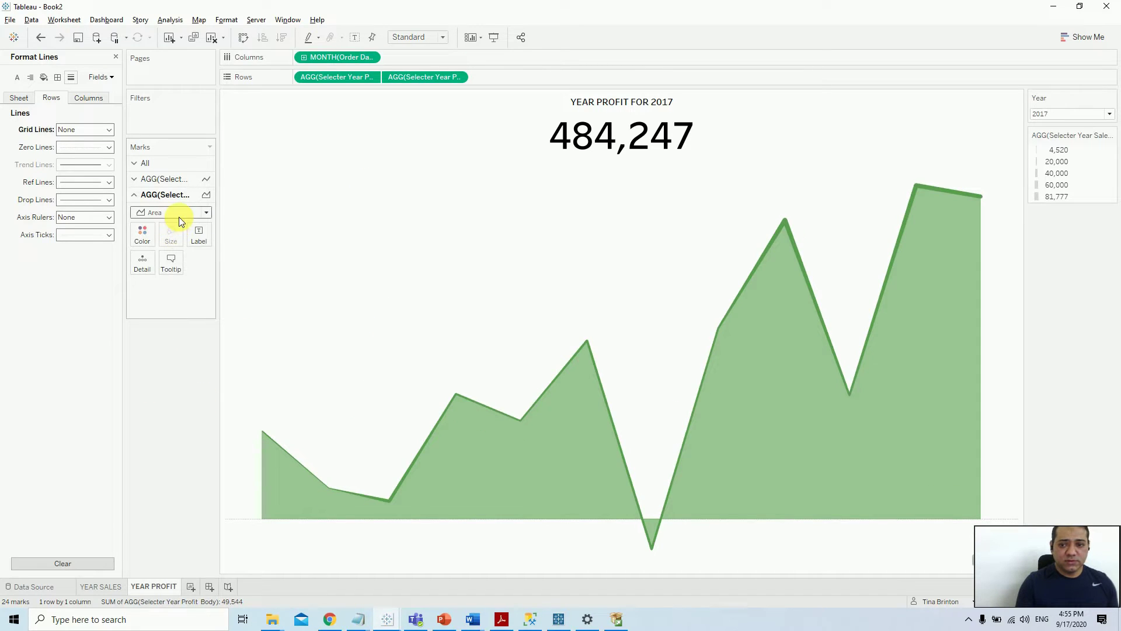
# - Change the line's Color field to Selecter Year Profit Body
pyautogui.click(132, 177)
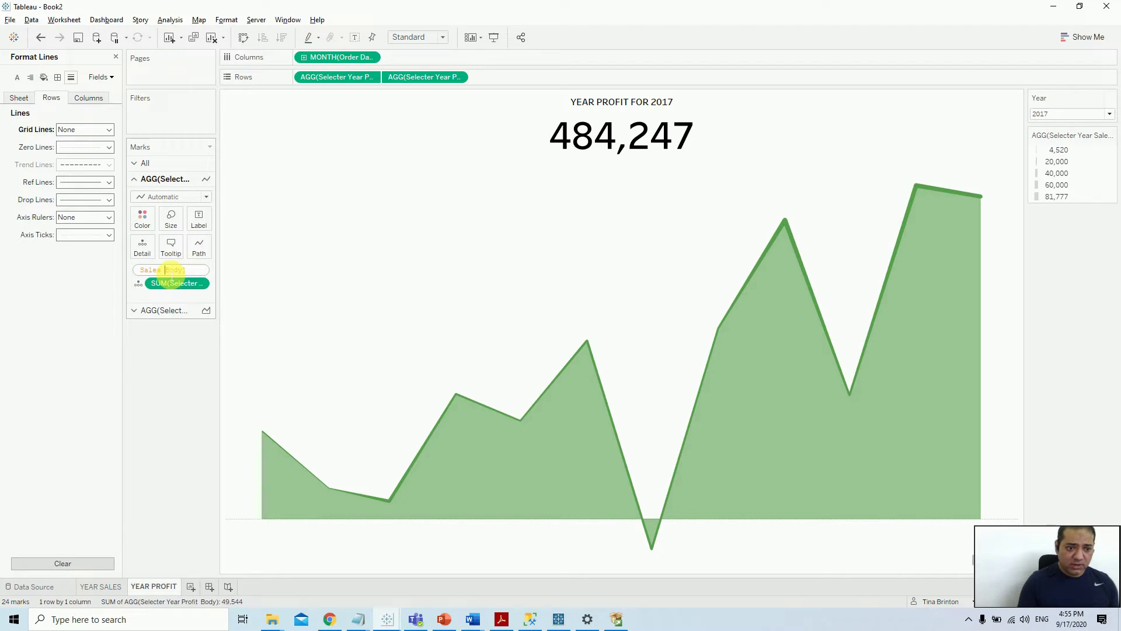
pyautogui.press('BackSpace')
pyautogui.press('BackSpace')
pyautogui.press('BackSpace')
pyautogui.press('BackSpace')
pyautogui.press('BackSpace')
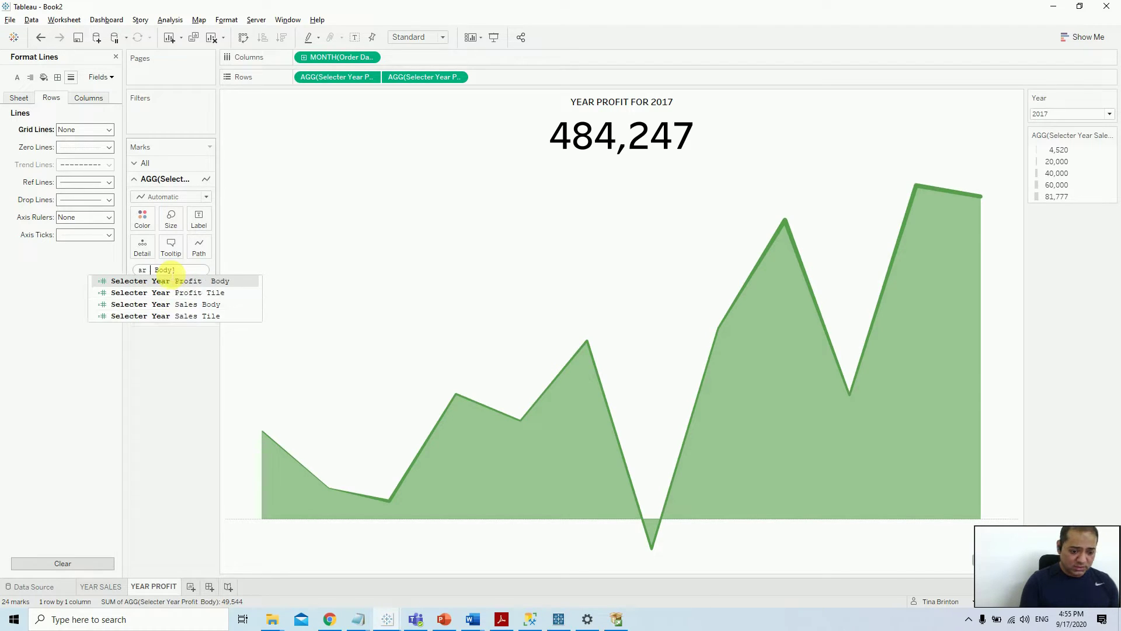
pyautogui.write('Pro')
pyautogui.click(169, 281)
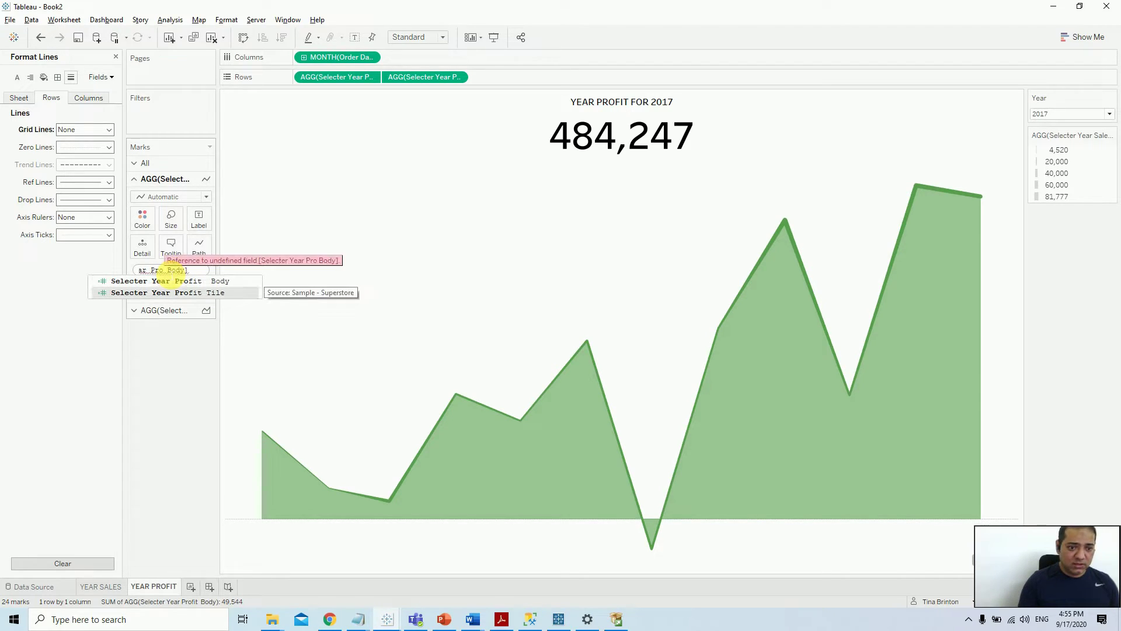
pyautogui.press('Return')
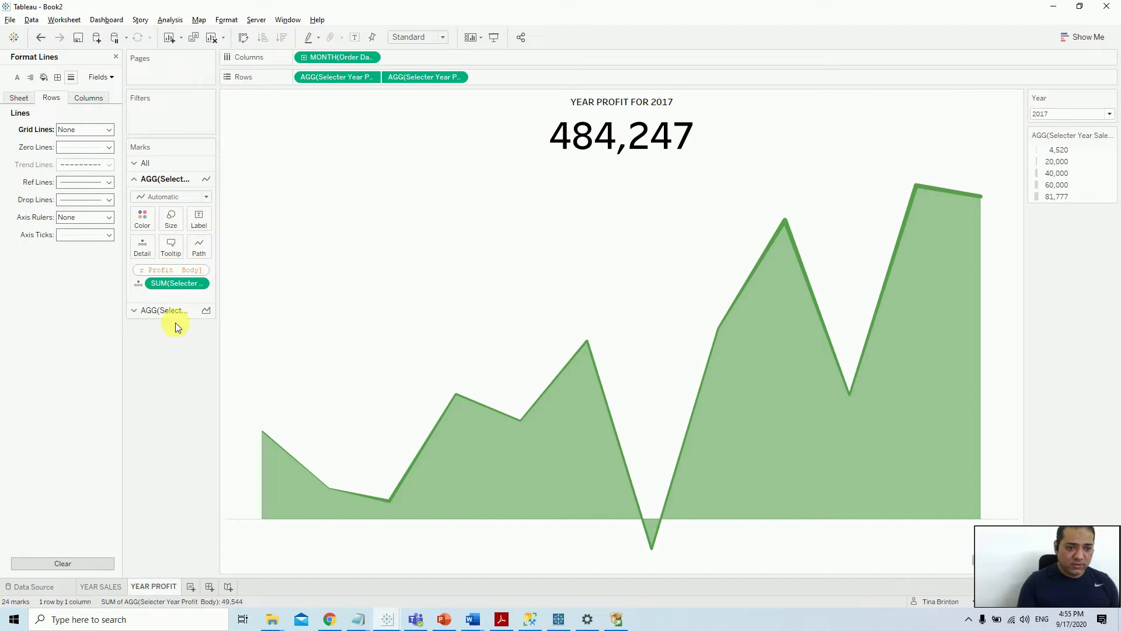
# - Replace the tile field on the marks with Selecter Year Profit Tile
pyautogui.doubleClick(180, 285)
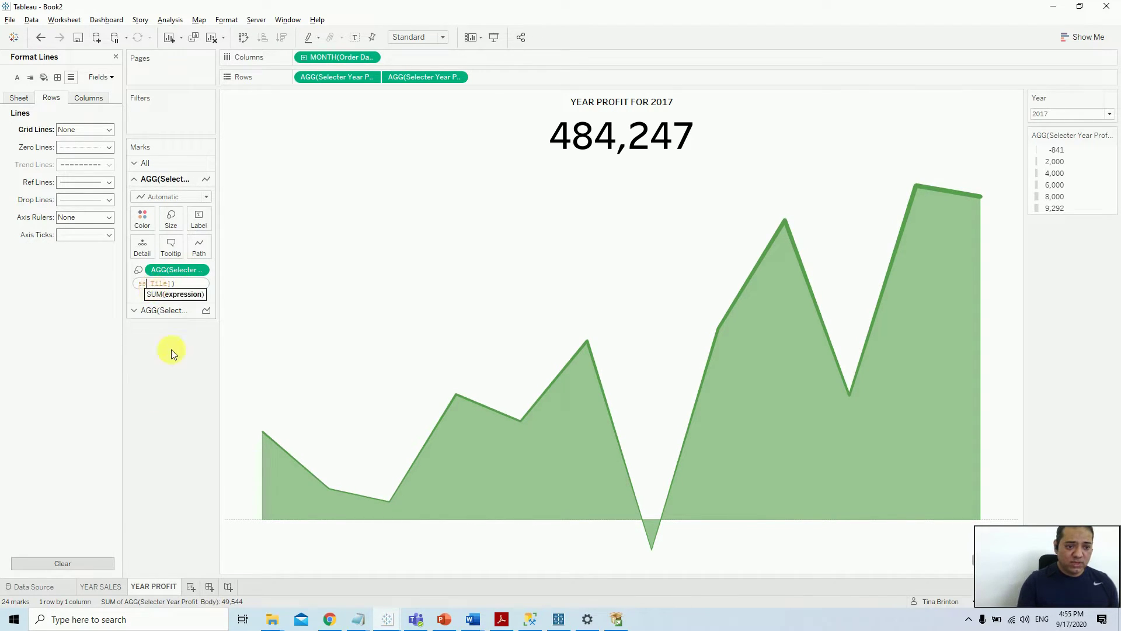
pyautogui.press('BackSpace')
pyautogui.press('BackSpace')
pyautogui.press('BackSpace')
pyautogui.press('BackSpace')
pyautogui.press('BackSpace')
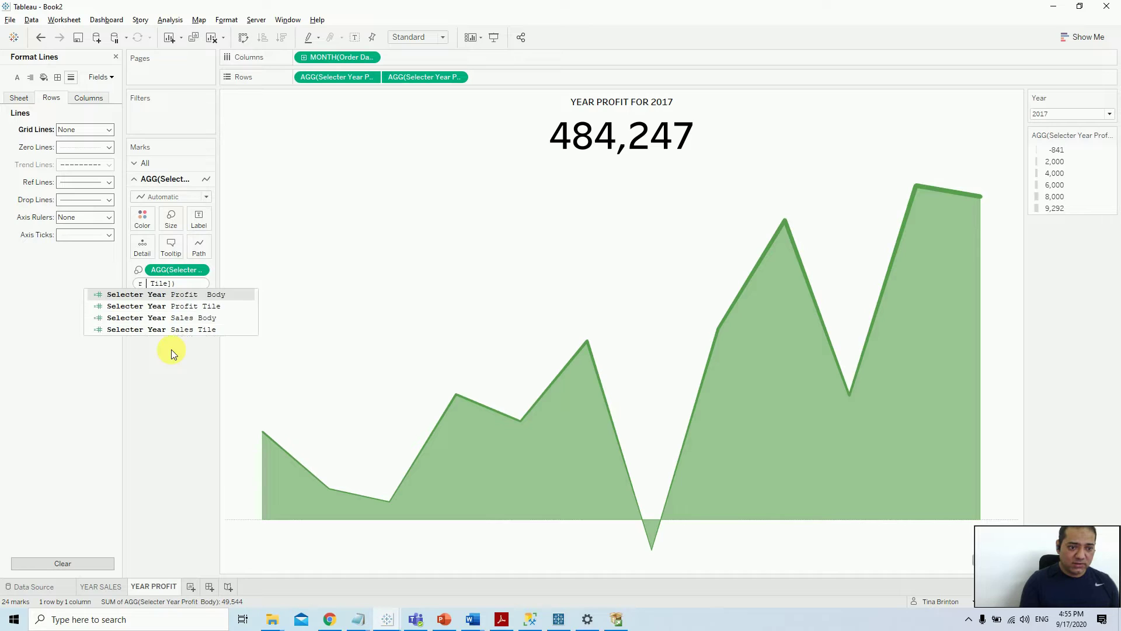
pyautogui.press('Down')
pyautogui.press('Down')
pyautogui.press('Up')
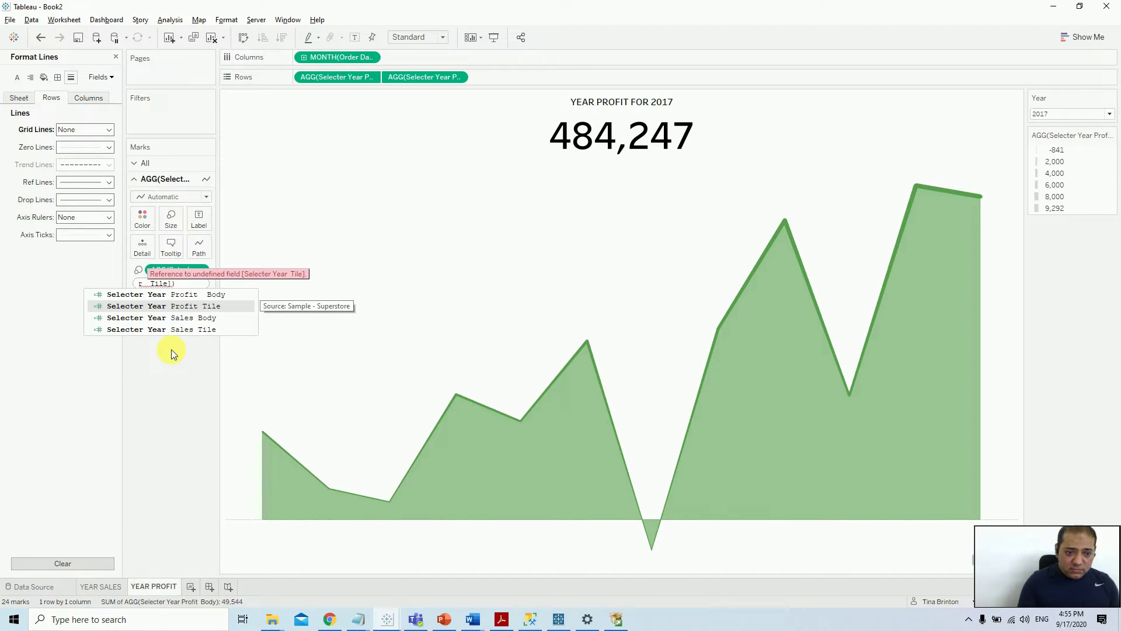
pyautogui.press('Return')
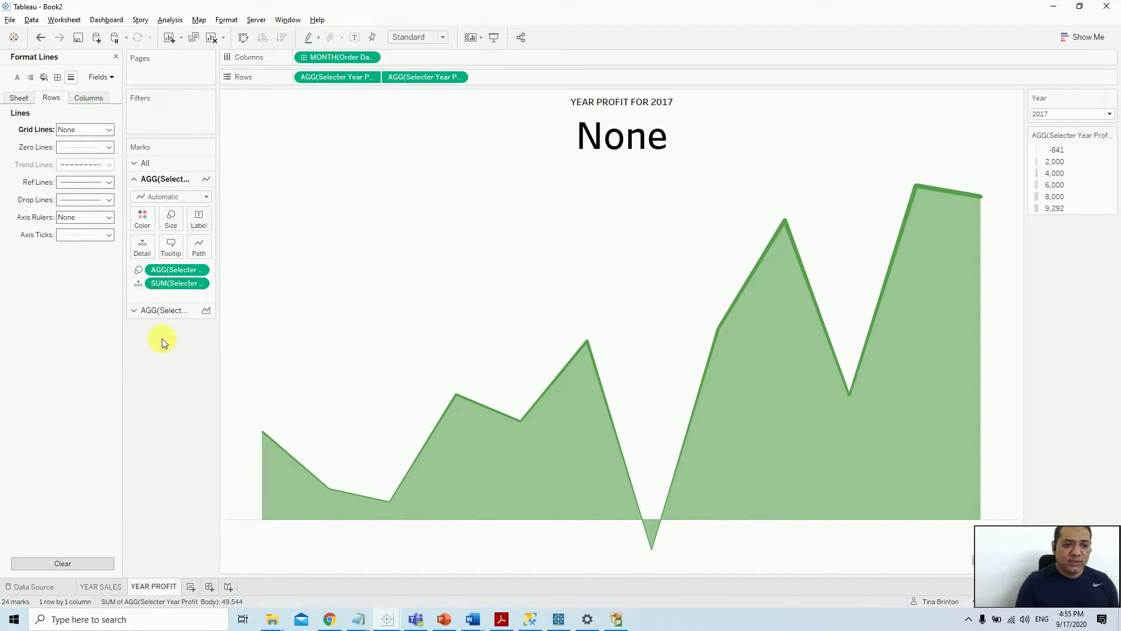
# - Overlay the two row measures on a synchronized dual axis and hide the axis headers
pyautogui.moveTo(400, 76)
pyautogui.mouseDown()
pyautogui.moveTo(243, 296)
pyautogui.moveTo(189, 348)
pyautogui.moveTo(320, 79)
pyautogui.moveTo(410, 74)
pyautogui.mouseUp()
pyautogui.click(453, 77)
pyautogui.click(503, 243)
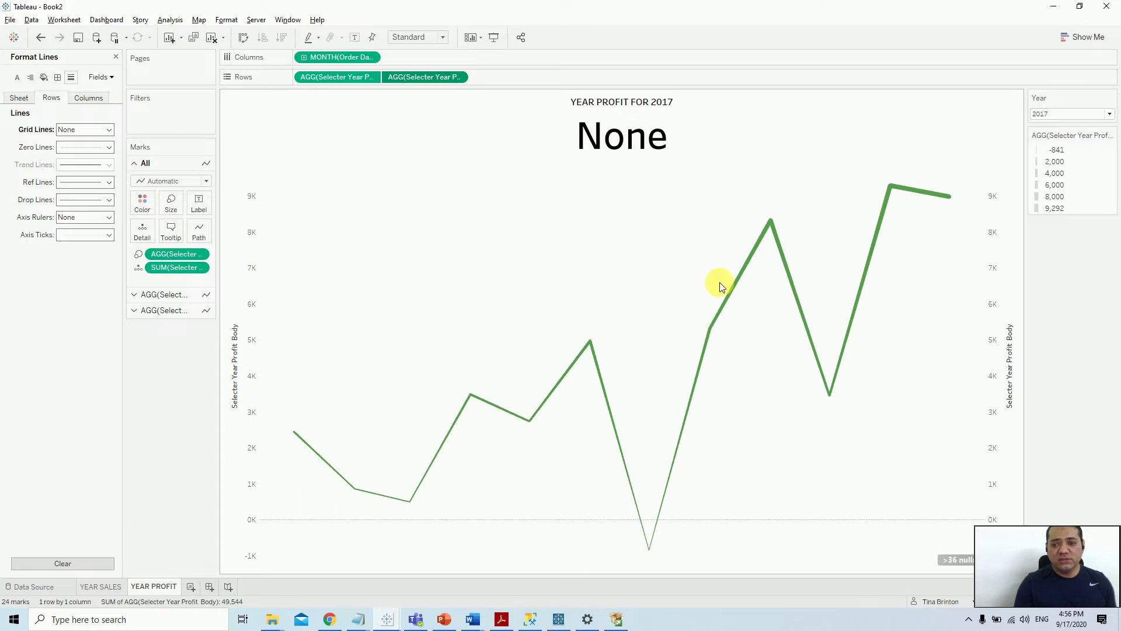
pyautogui.rightClick(987, 325)
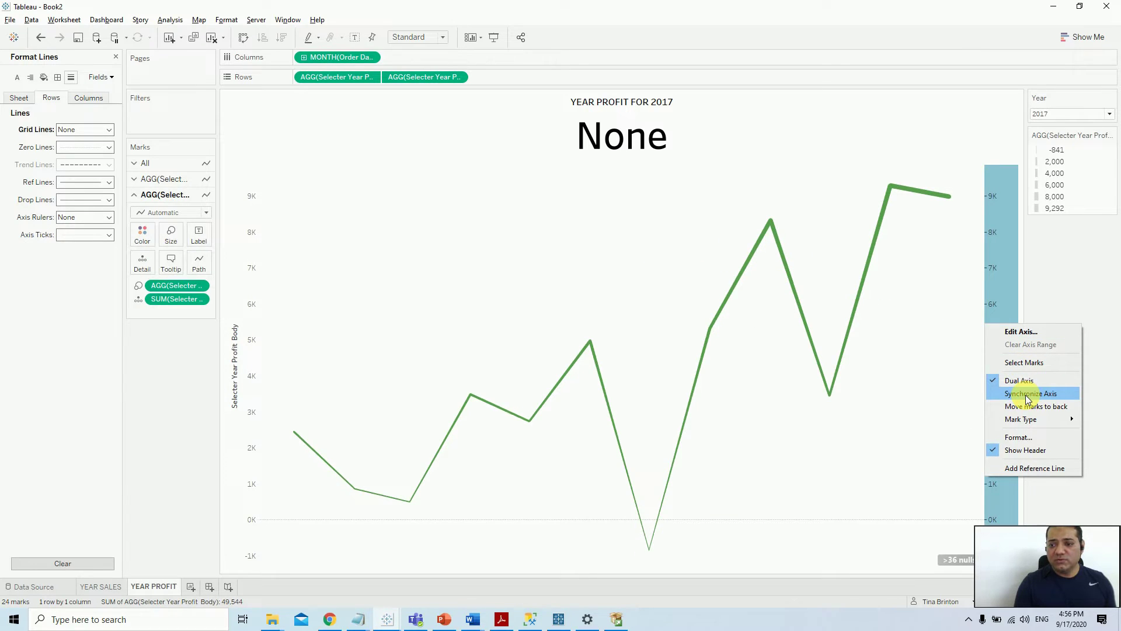
pyautogui.click(1028, 394)
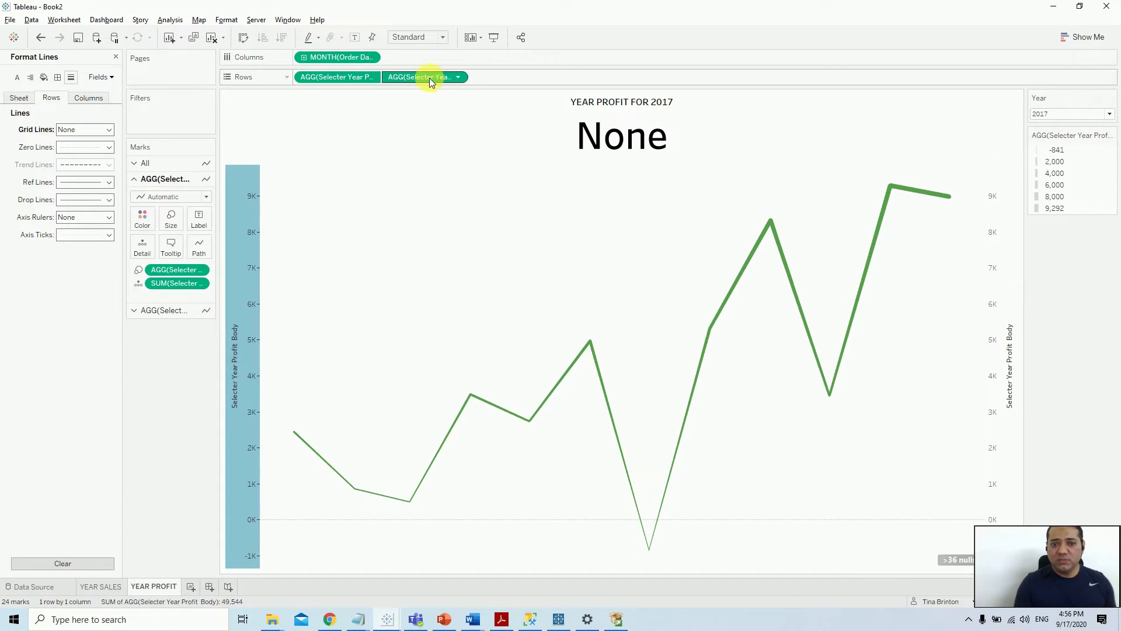
pyautogui.rightClick(239, 294)
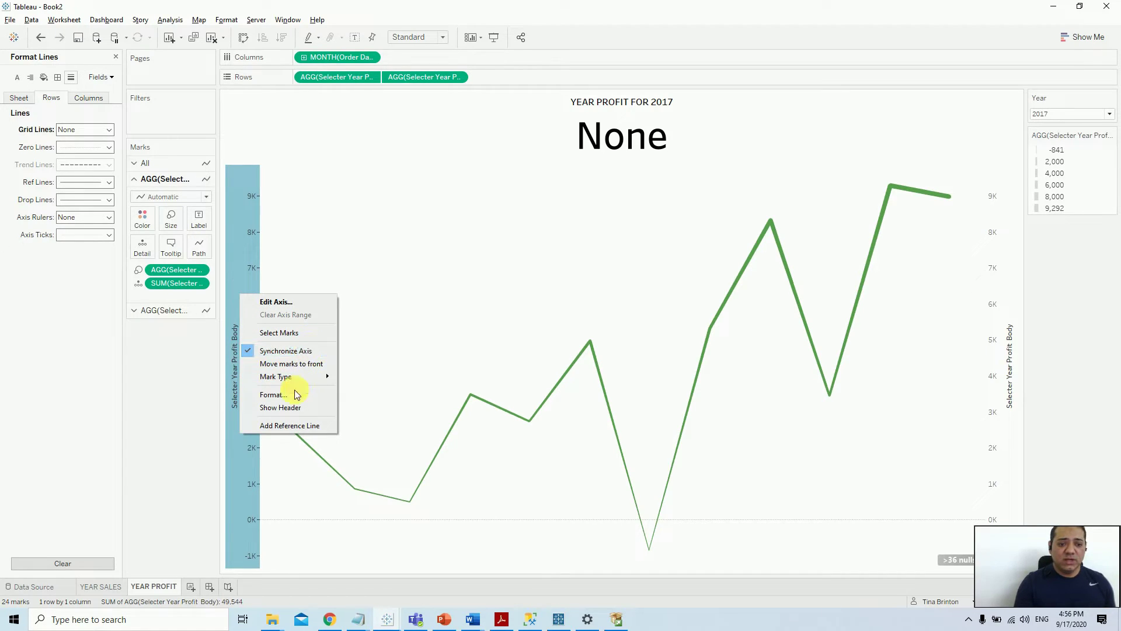
pyautogui.click(291, 406)
pyautogui.rightClick(248, 383)
pyautogui.click(287, 496)
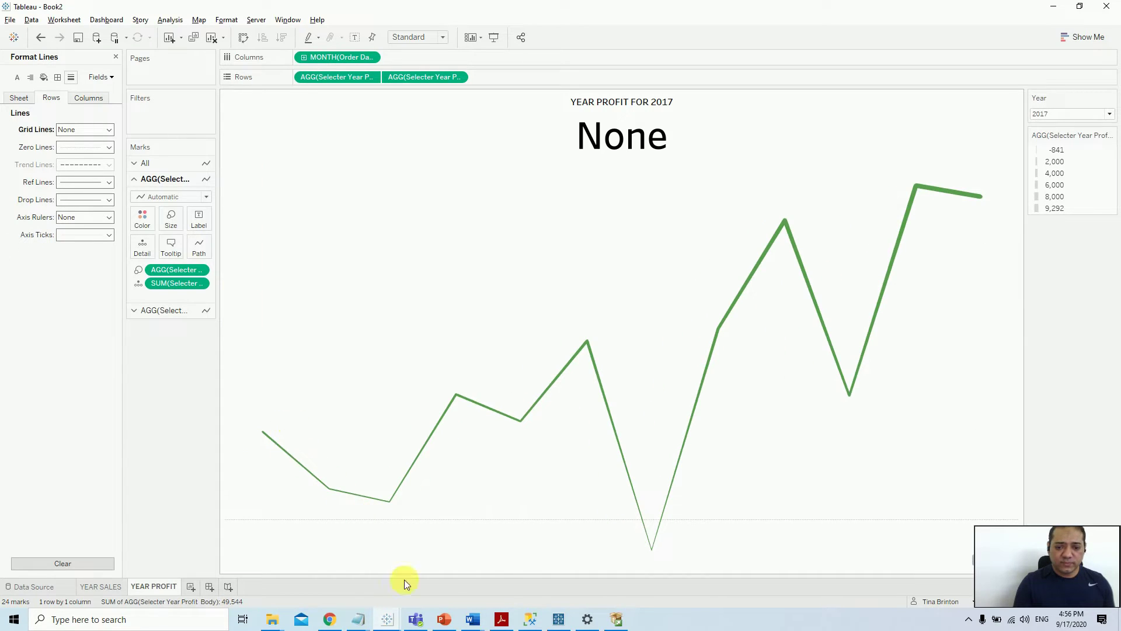
# - Change the profit body measure's mark type to a filled Area
pyautogui.moveTo(764, 243)
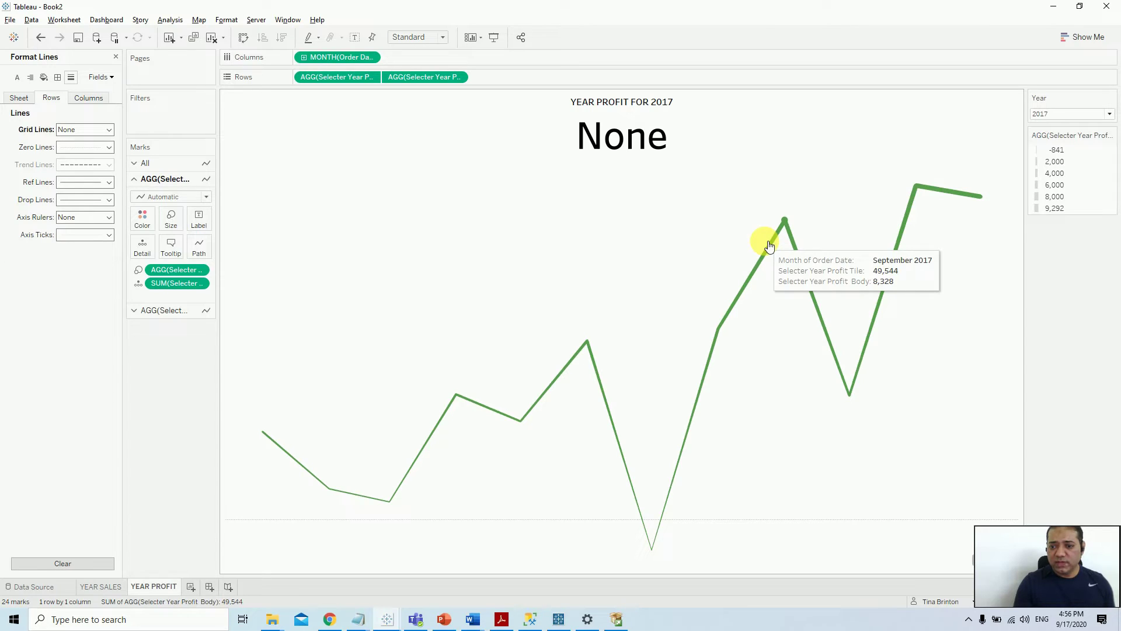
pyautogui.click(132, 311)
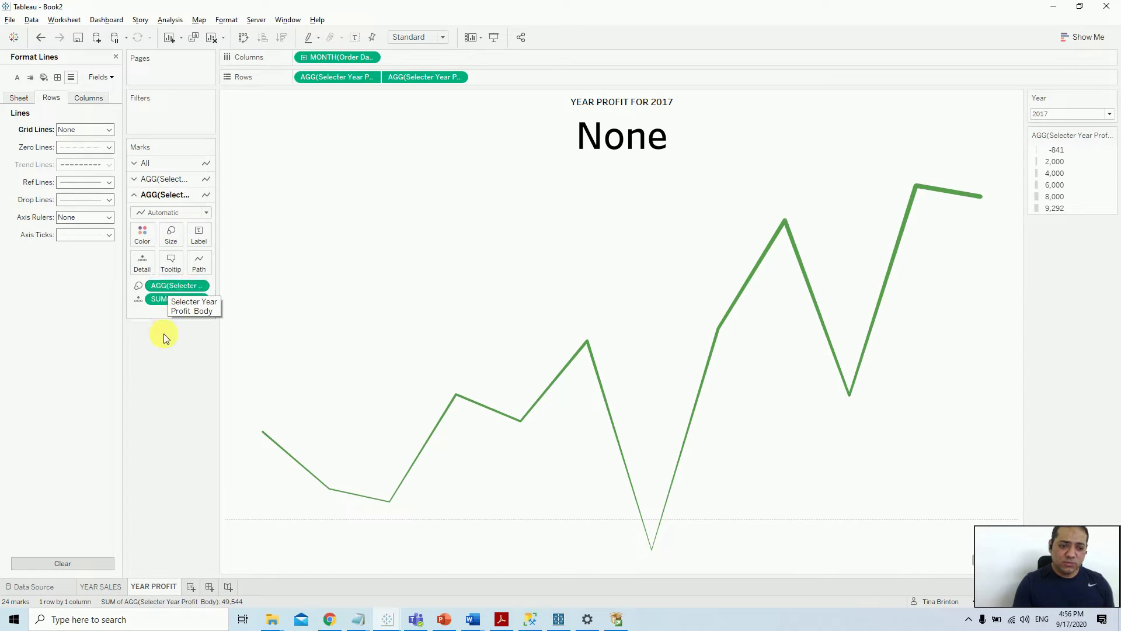
pyautogui.click(166, 212)
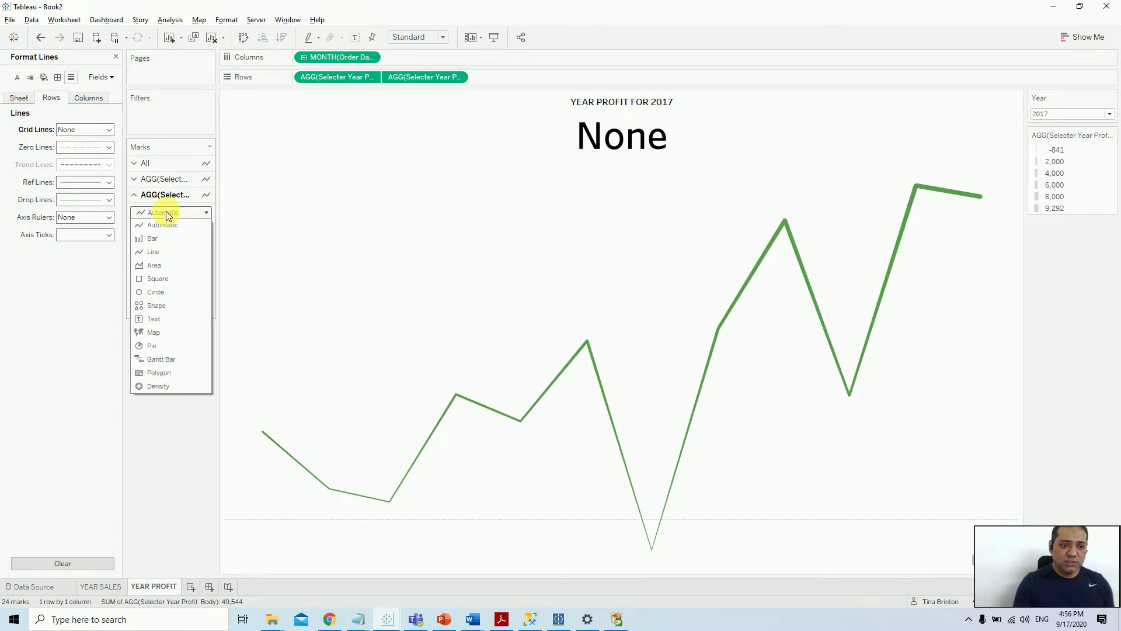
pyautogui.click(157, 264)
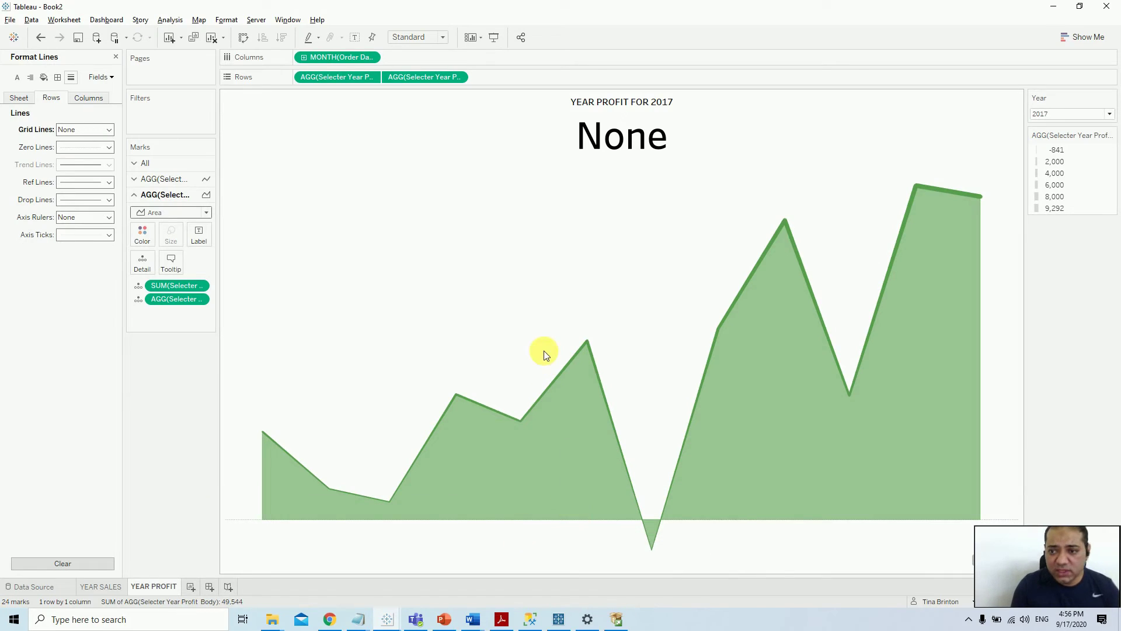
# - Replace the title's missing-field placeholder with SUM(Selecter Year Profit Tile)
pyautogui.doubleClick(585, 143)
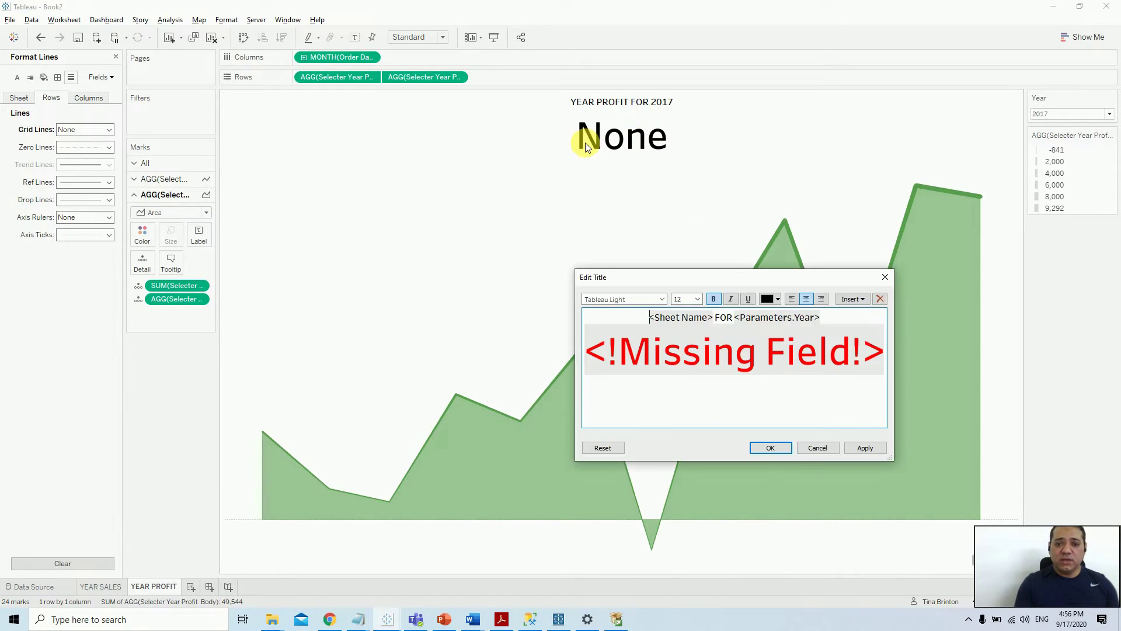
pyautogui.click(781, 413)
pyautogui.moveTo(835, 325); pyautogui.dragTo(856, 390)
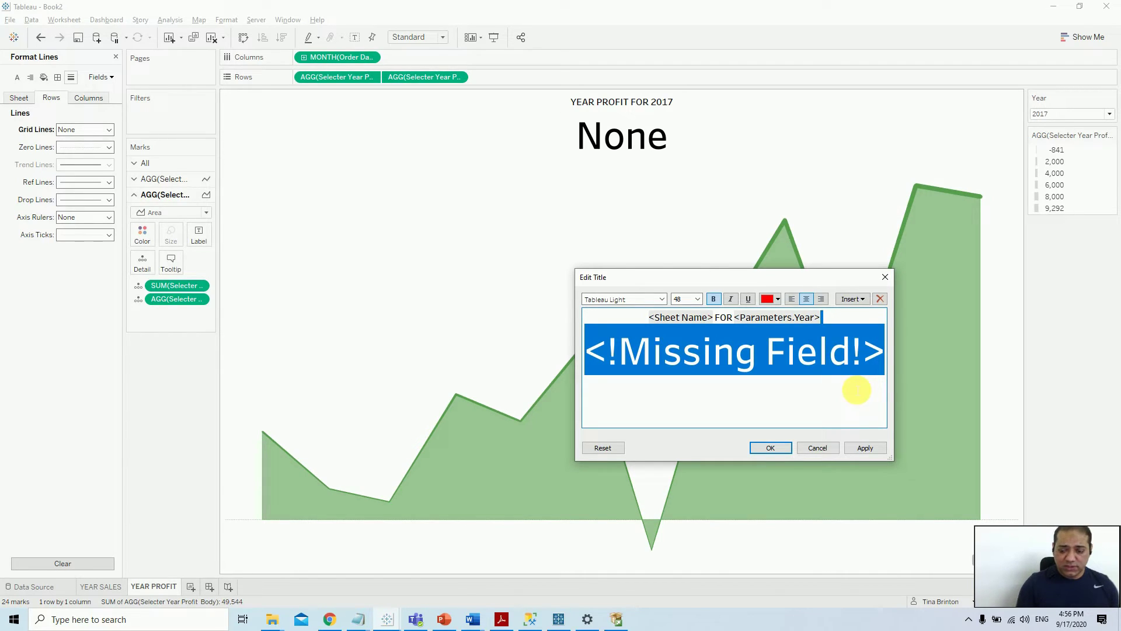
pyautogui.click(881, 374)
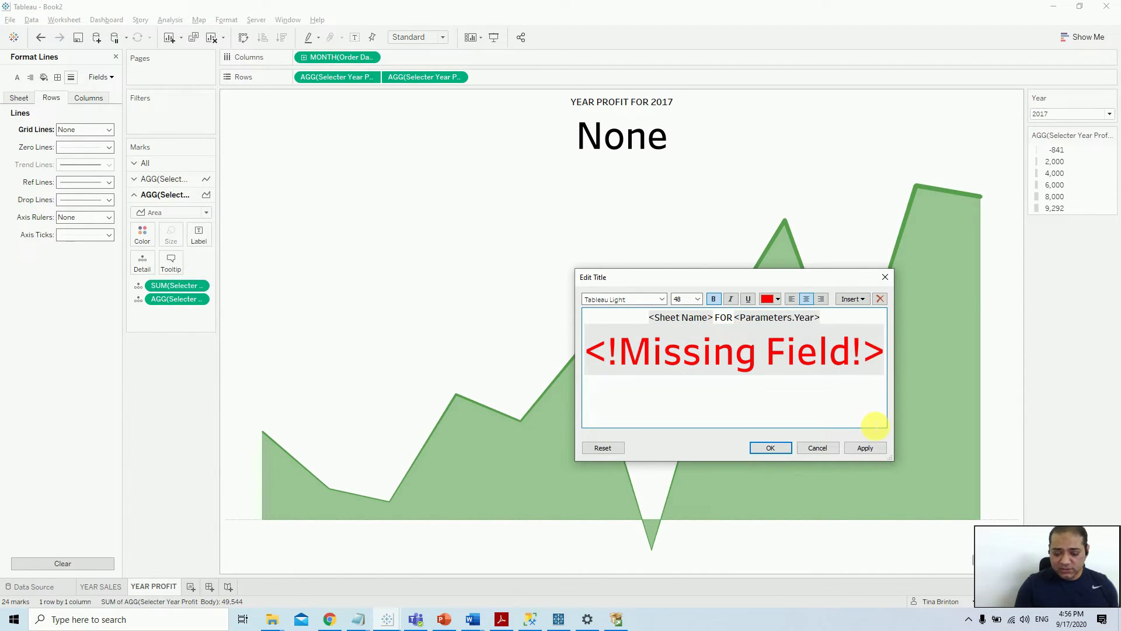
pyautogui.click(859, 299)
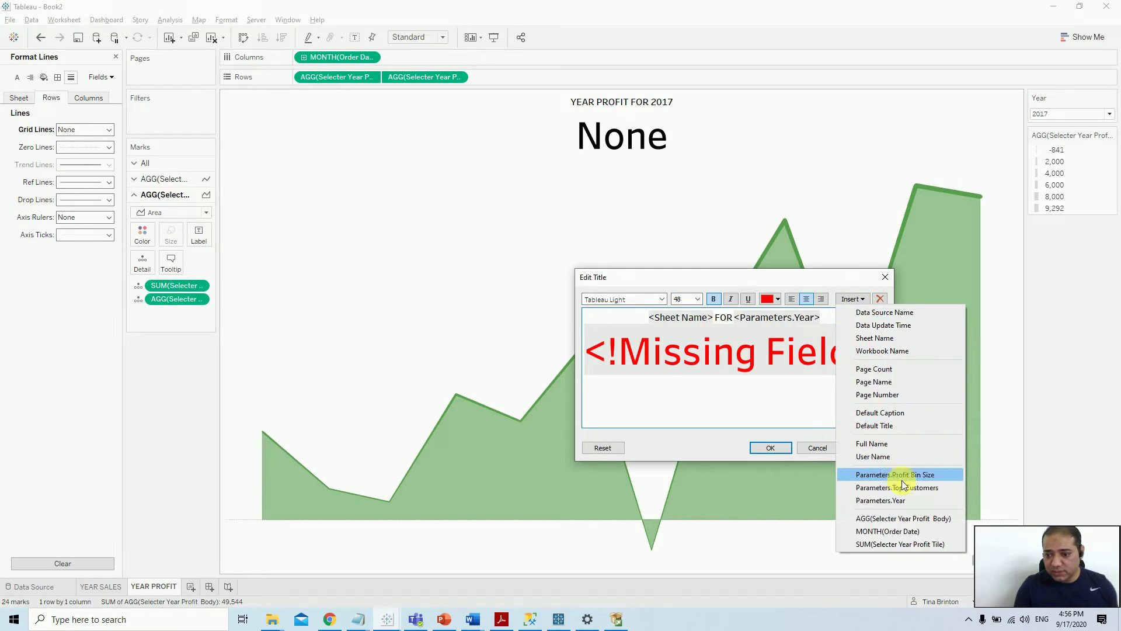
pyautogui.click(948, 542)
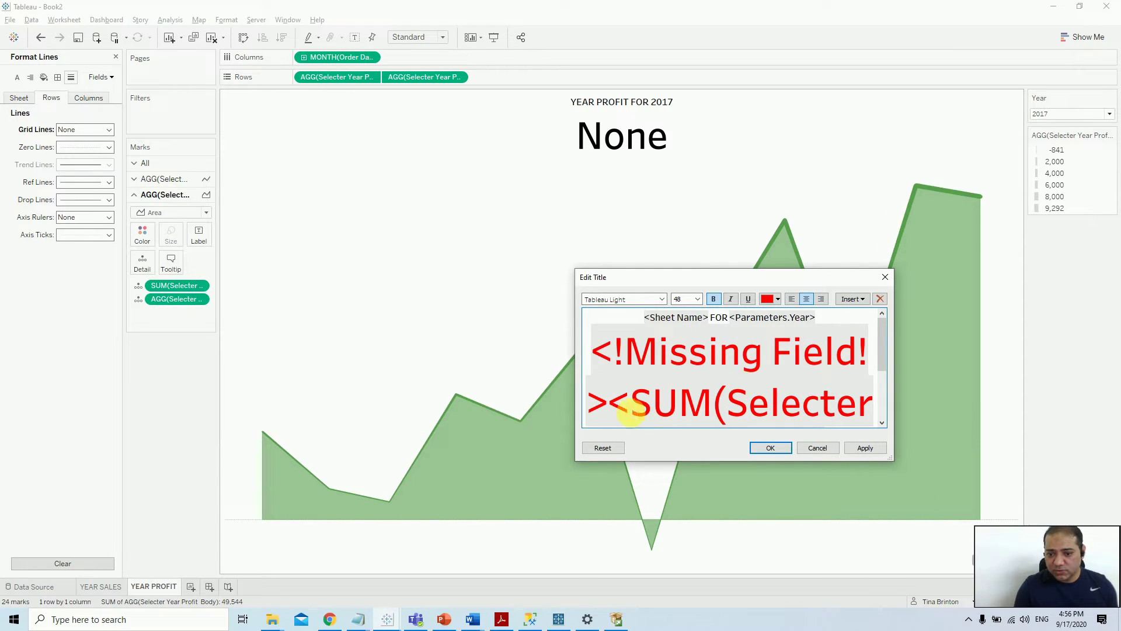
pyautogui.moveTo(610, 404); pyautogui.dragTo(593, 361)
pyautogui.press('Delete')
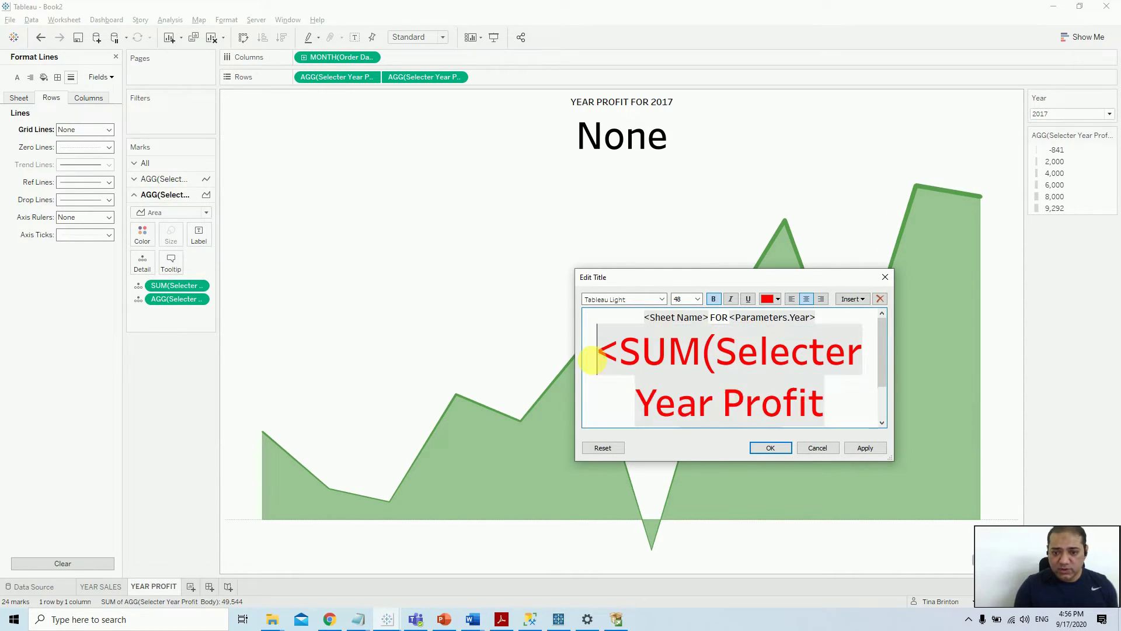
# - Colour the inserted profit figure black and apply the title so it reads 49,544
pyautogui.tripleClick(607, 355)
pyautogui.moveTo(607, 355); pyautogui.dragTo(925, 483)
pyautogui.click(778, 299)
pyautogui.click(770, 312)
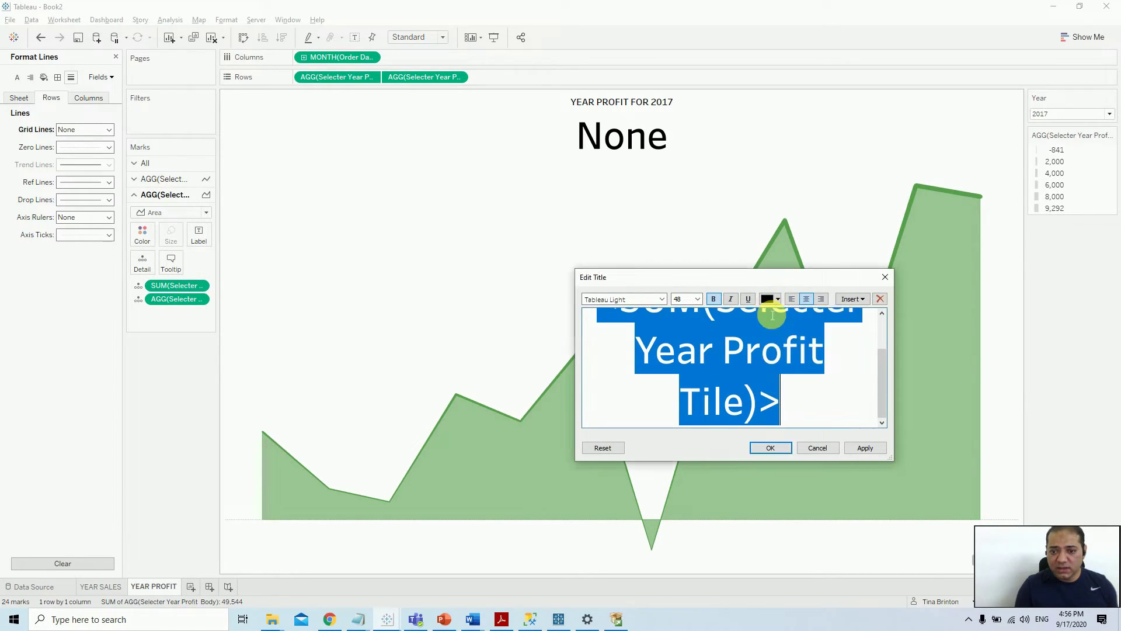
pyautogui.click(864, 447)
pyautogui.click(767, 447)
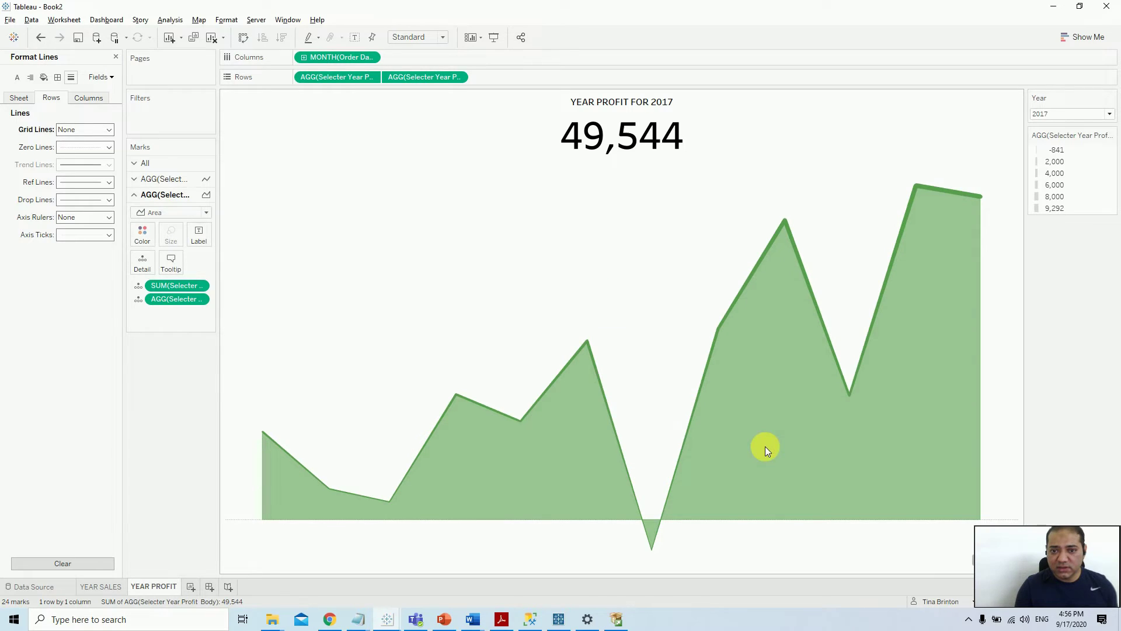
# - Build a new State map coloured by Selecter Year Profit Body and labelled with Selecter Year Sales Body
pyautogui.click(191, 586)
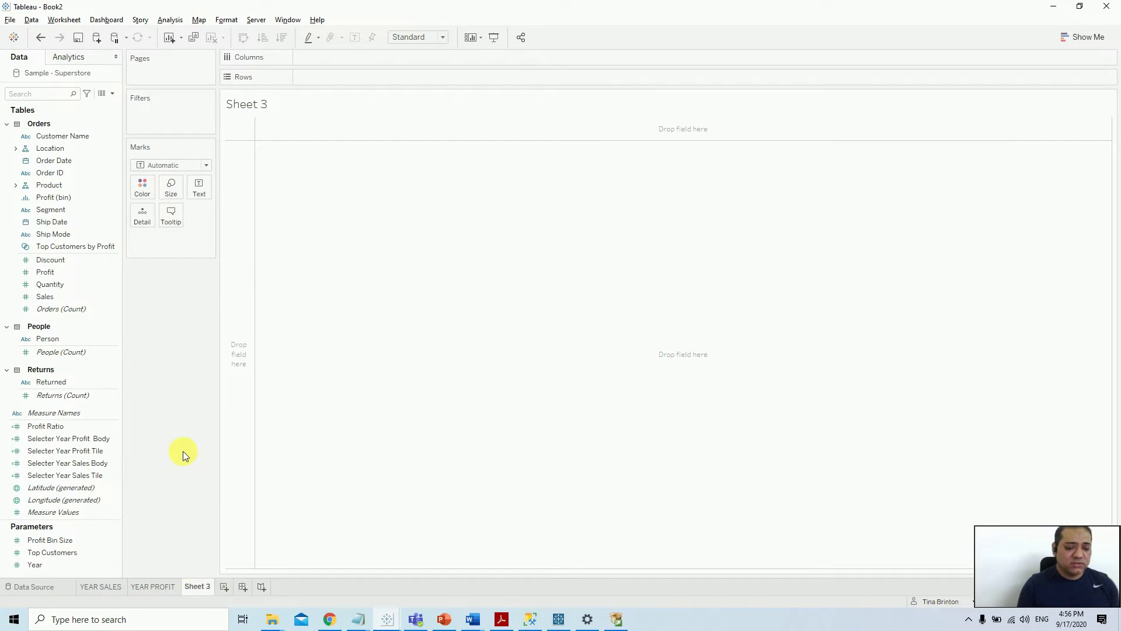
pyautogui.click(16, 148)
pyautogui.click(61, 187)
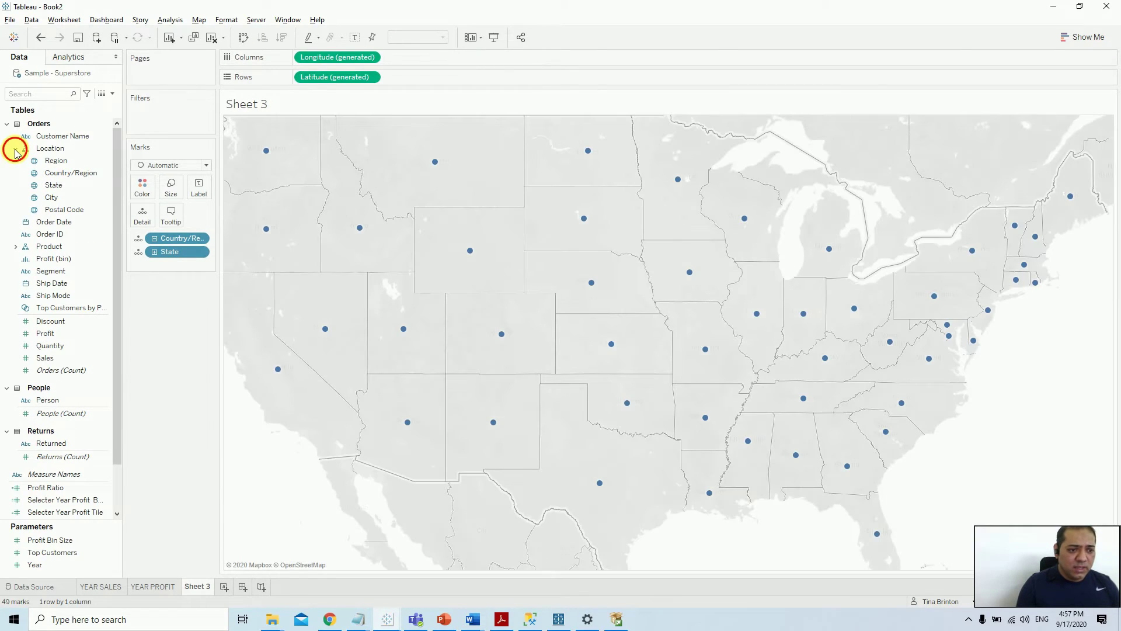
pyautogui.click(16, 150)
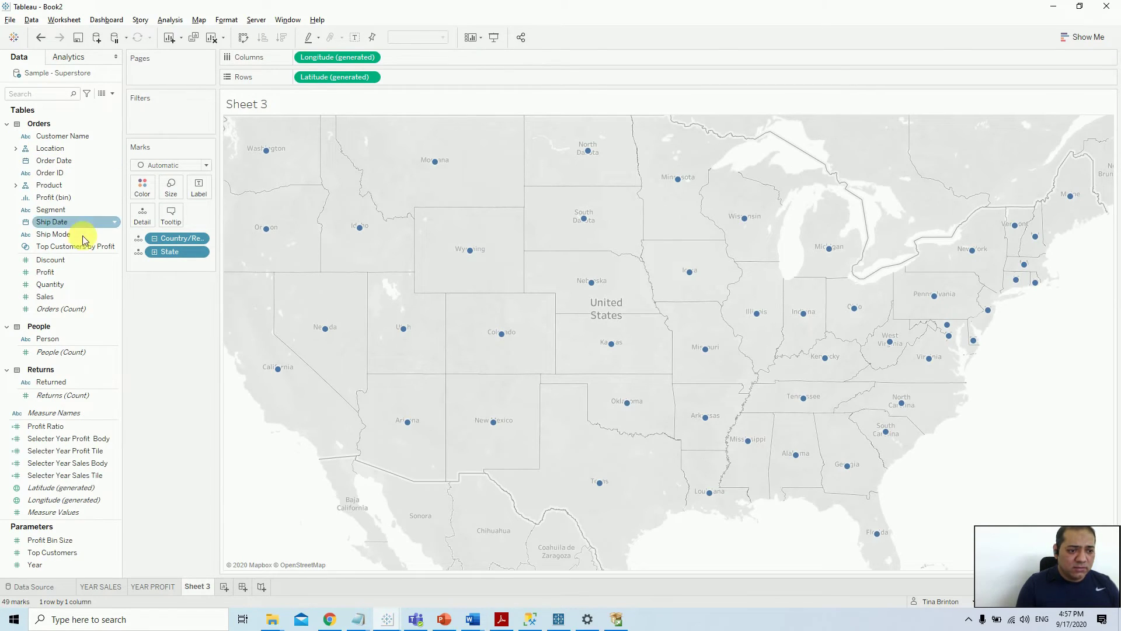
pyautogui.click(81, 452)
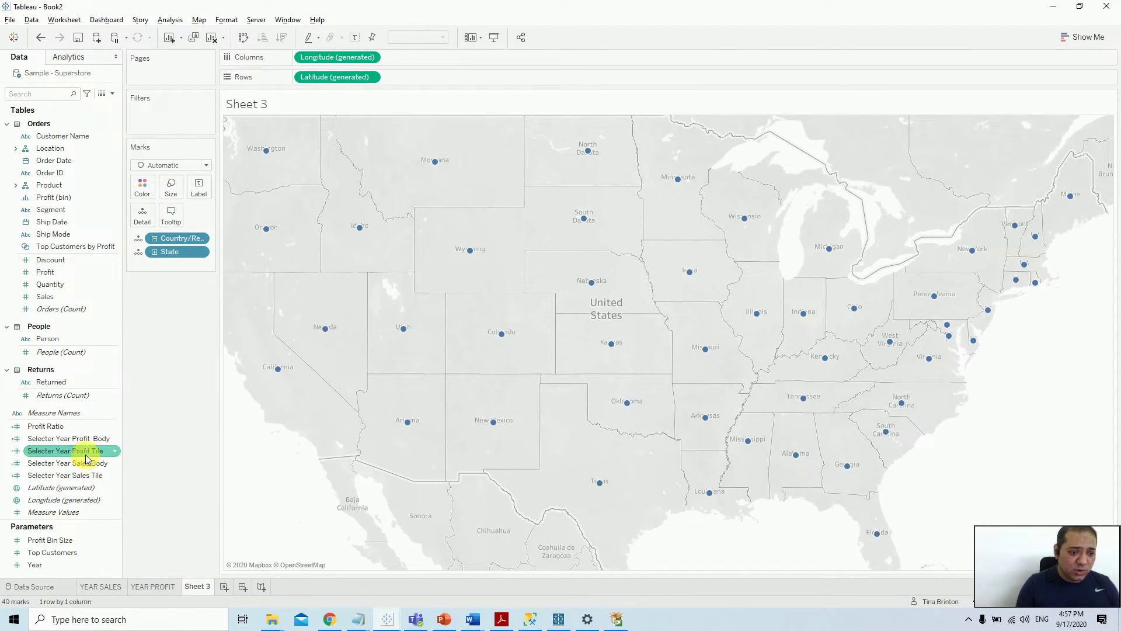
pyautogui.click(92, 440)
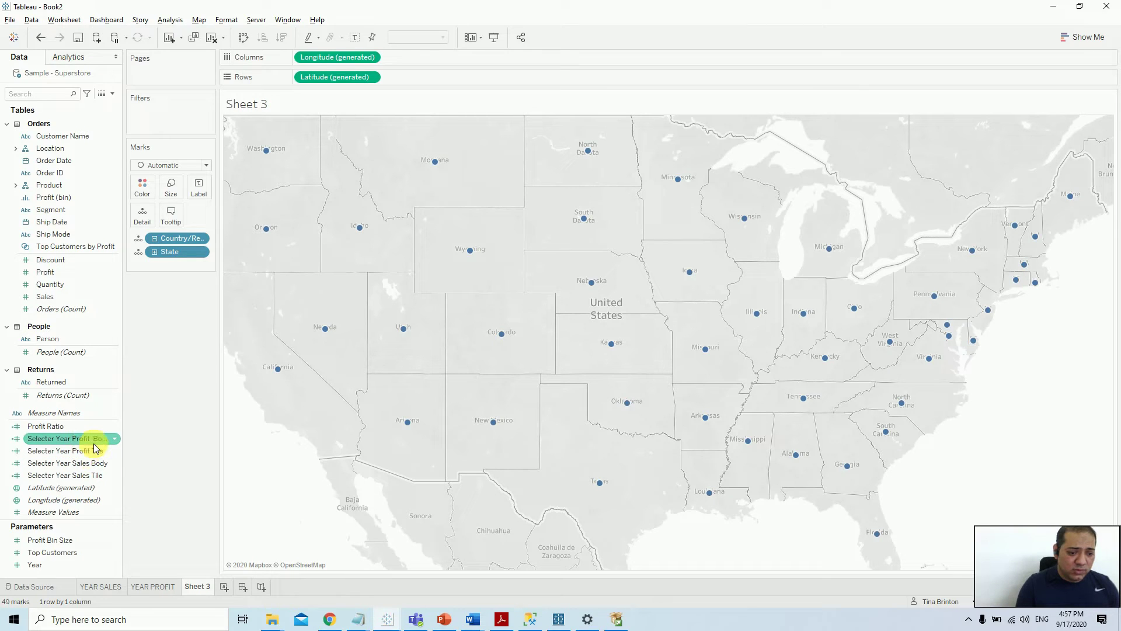
pyautogui.moveTo(94, 449); pyautogui.dragTo(149, 193)
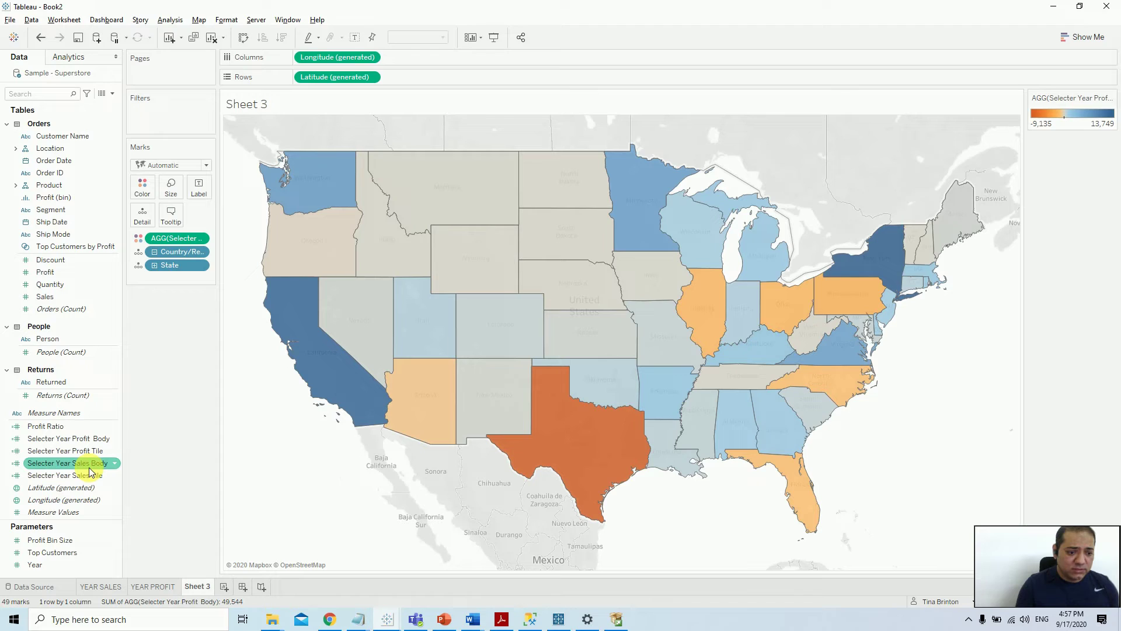
pyautogui.moveTo(90, 470); pyautogui.dragTo(200, 197)
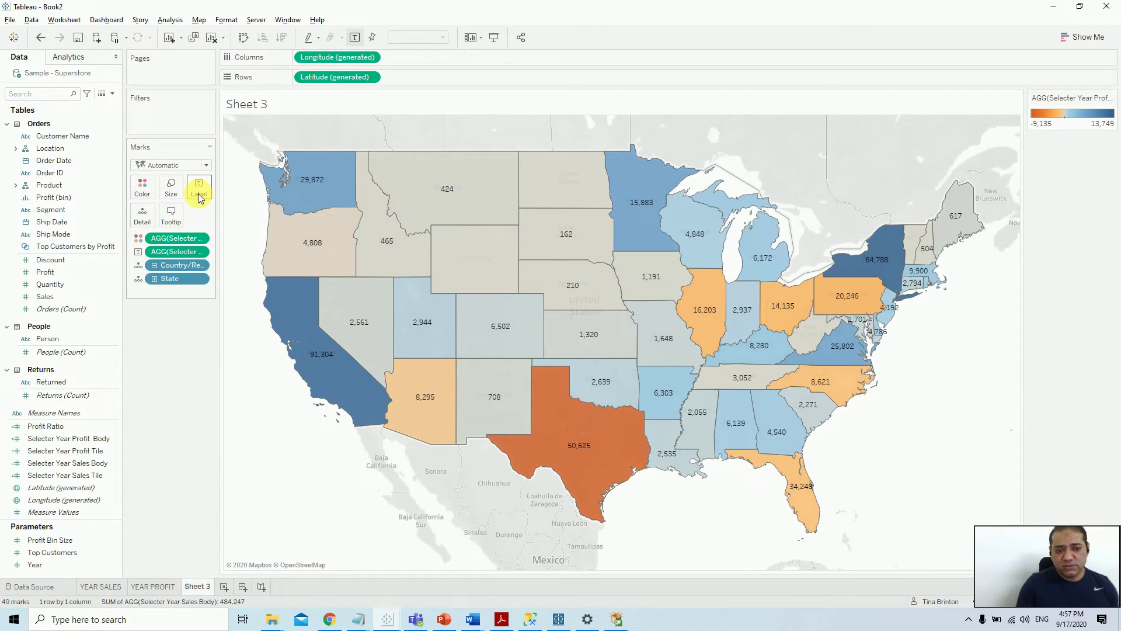
# - Apply the Red-Green Diverging colour palette to the state map
pyautogui.click(146, 184)
pyautogui.click(181, 227)
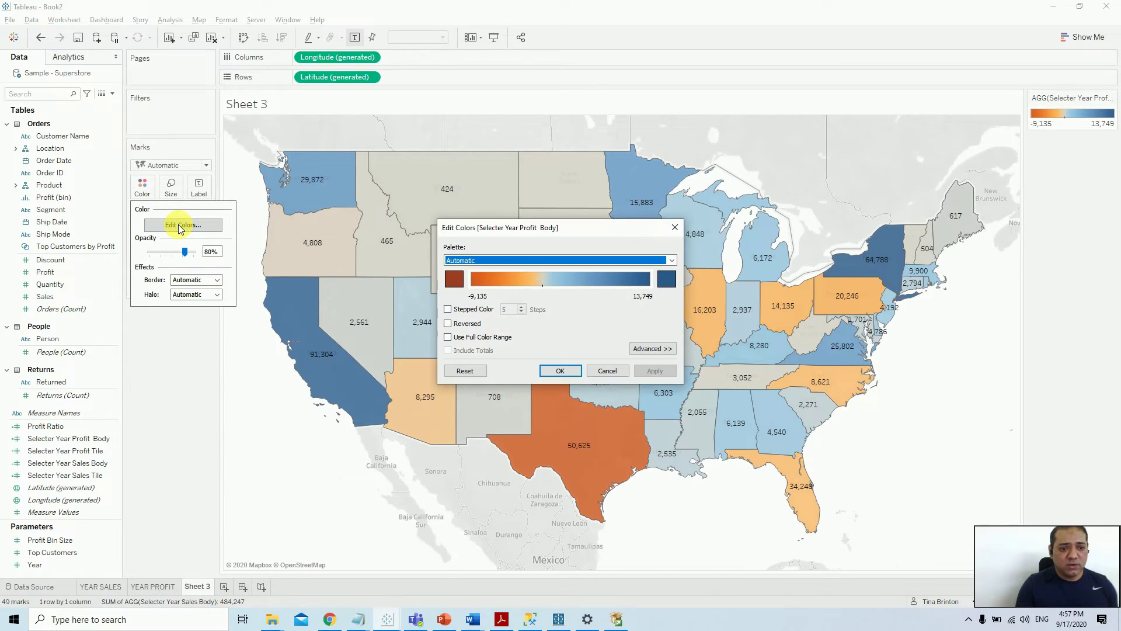
pyautogui.click(551, 261)
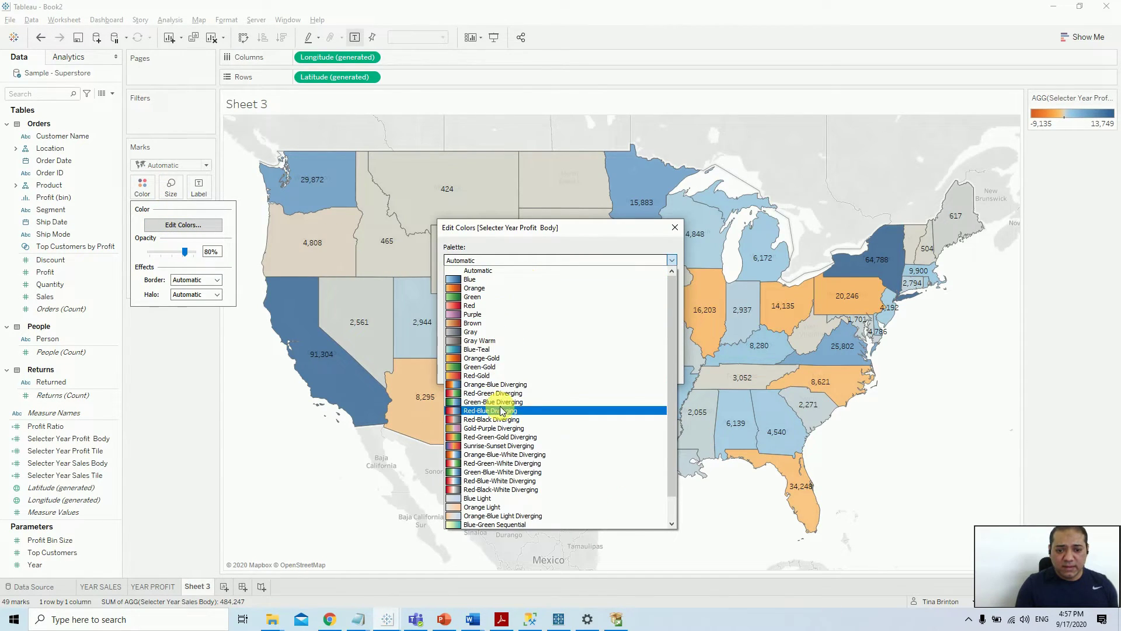
pyautogui.click(496, 393)
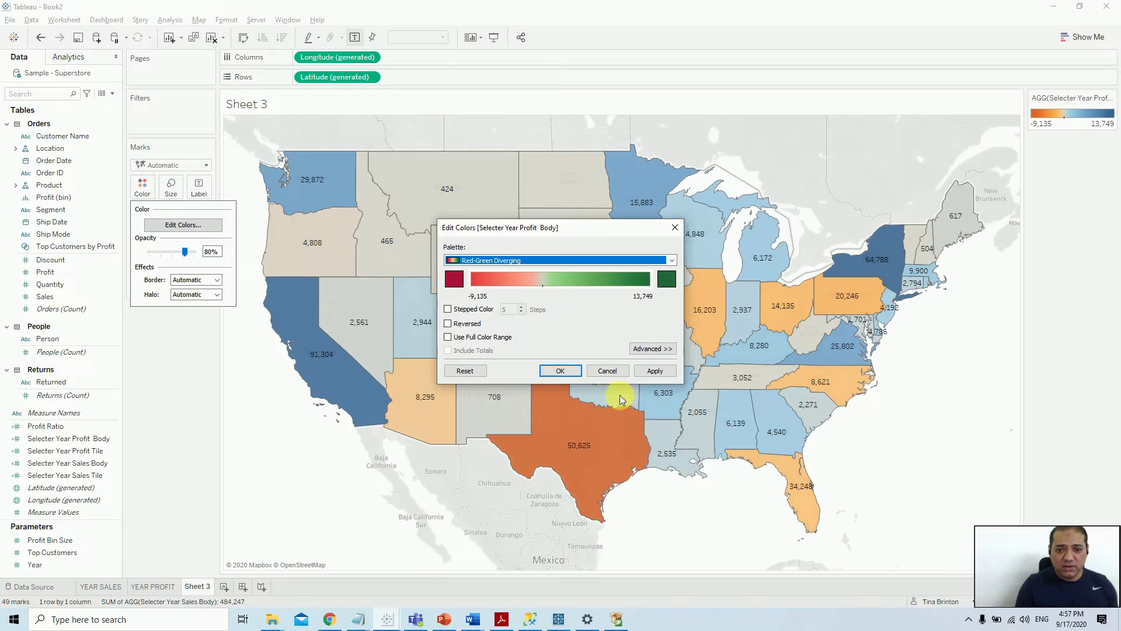
pyautogui.click(655, 370)
pyautogui.click(552, 370)
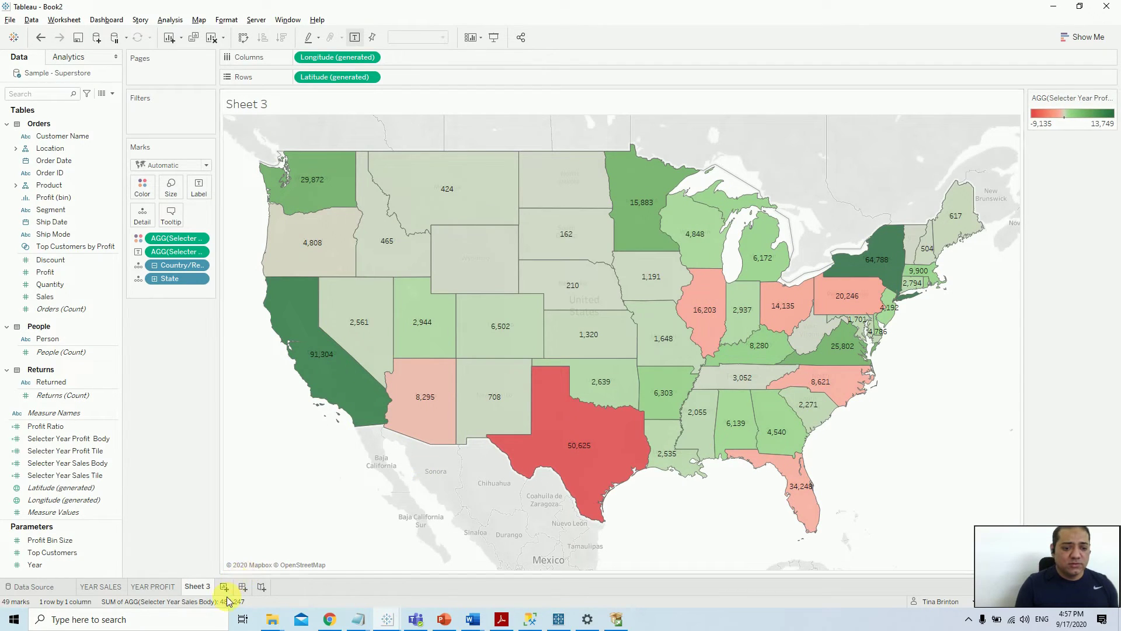
# - Rename the new sheet to 'SALYES By LOCATION'
pyautogui.doubleClick(197, 587)
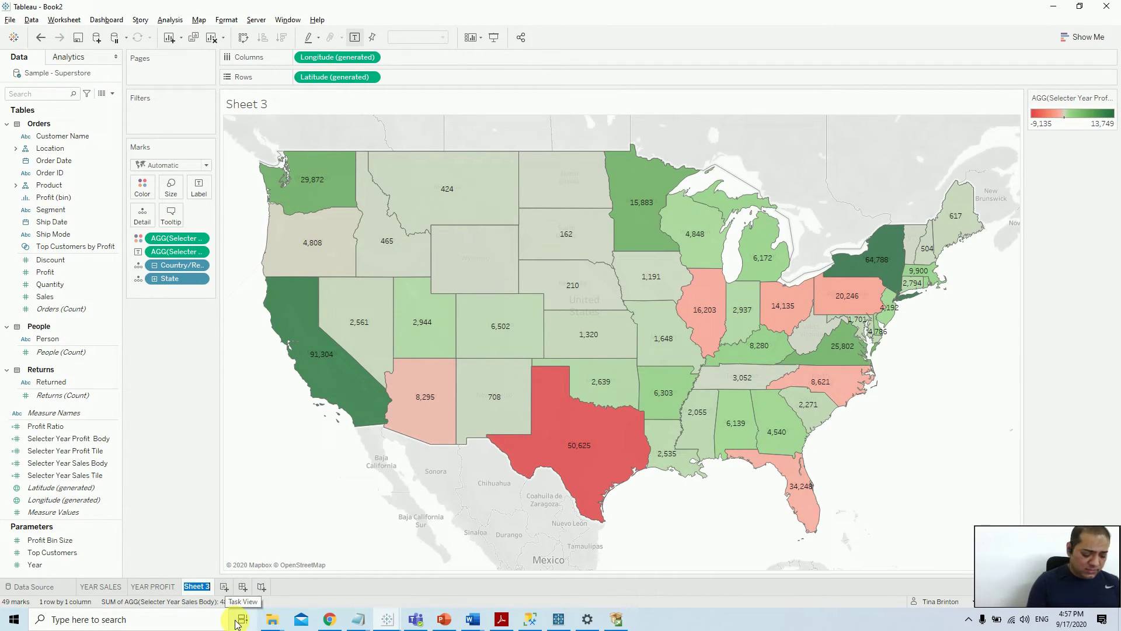
pyautogui.write('SALYES By LOCATION')
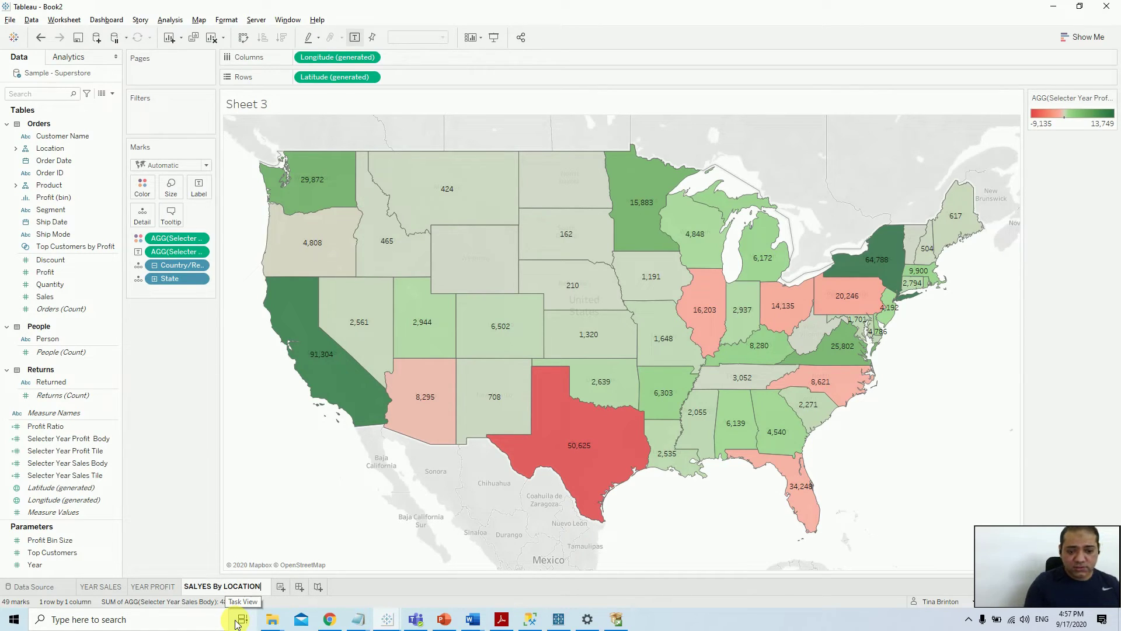
pyautogui.press('Return')
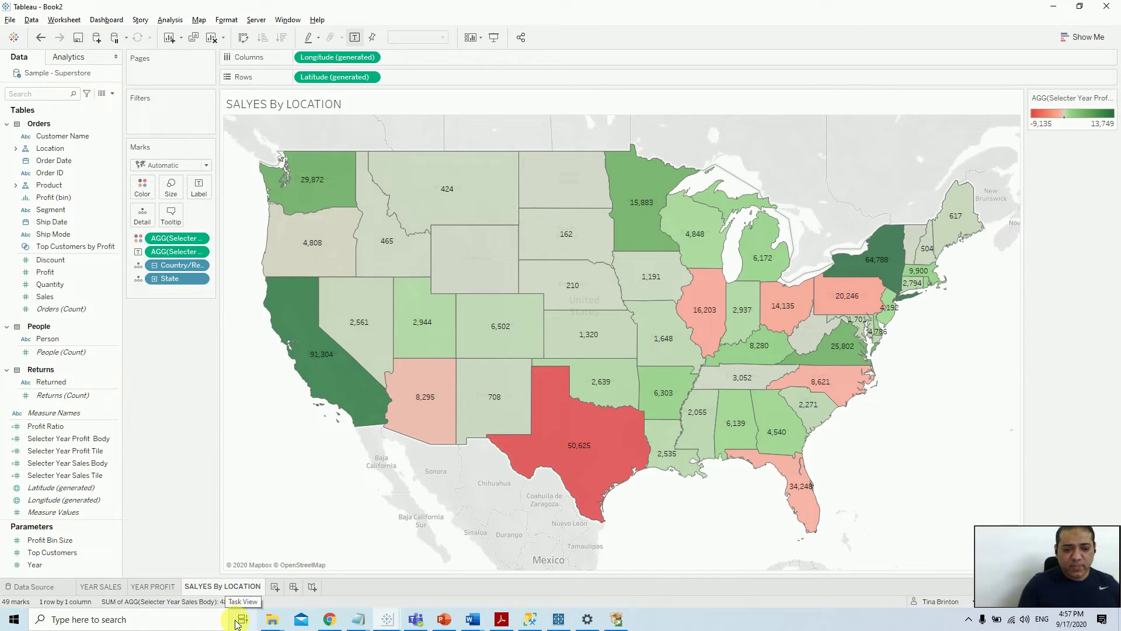
# - Create a dashboard with YEAR SALES and YEAR PROFIT side by side in a horizontal container
pyautogui.click(294, 587)
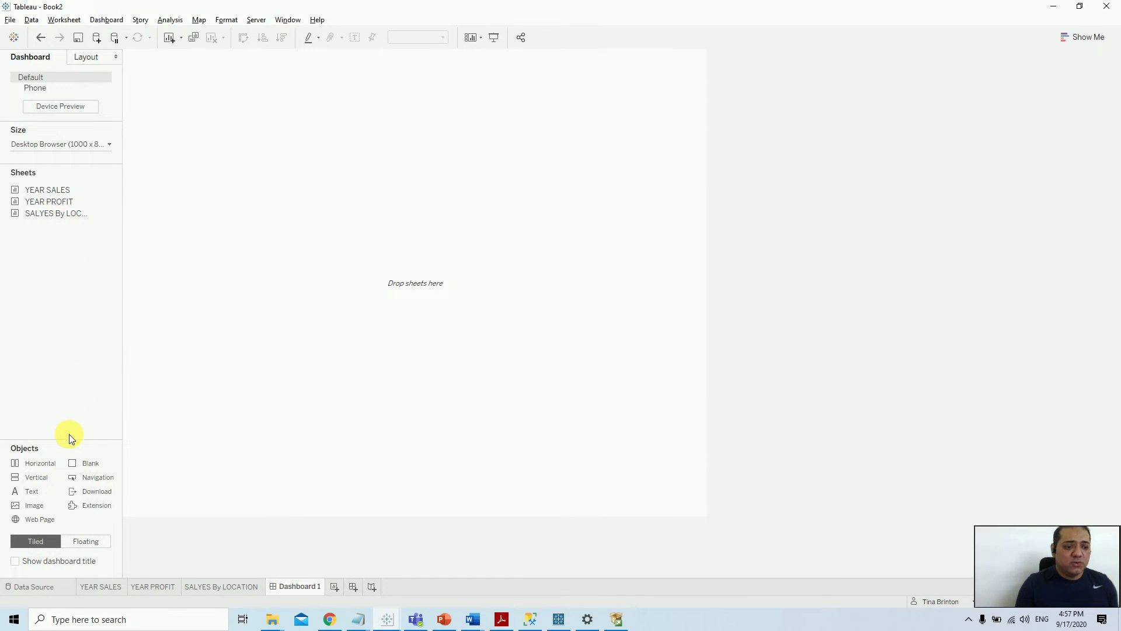
pyautogui.moveTo(50, 465); pyautogui.dragTo(352, 276)
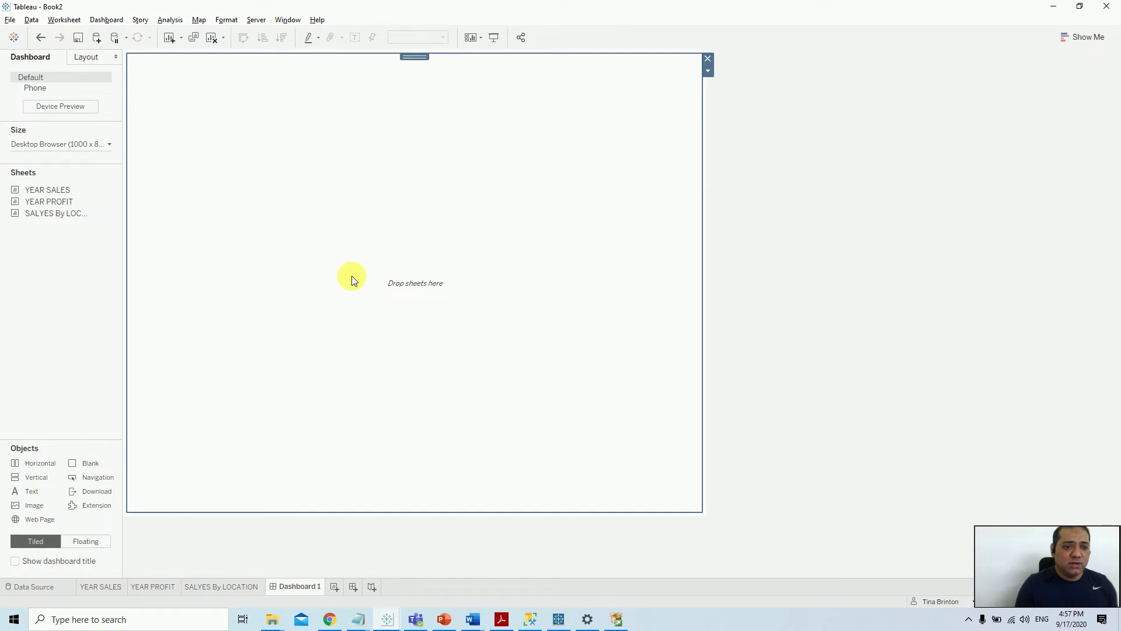
pyautogui.moveTo(73, 191); pyautogui.dragTo(181, 158)
pyautogui.moveTo(49, 202); pyautogui.dragTo(525, 216)
# - Remove the legends, hide both charts' null indicators, and set Year to 2020
pyautogui.click(705, 61)
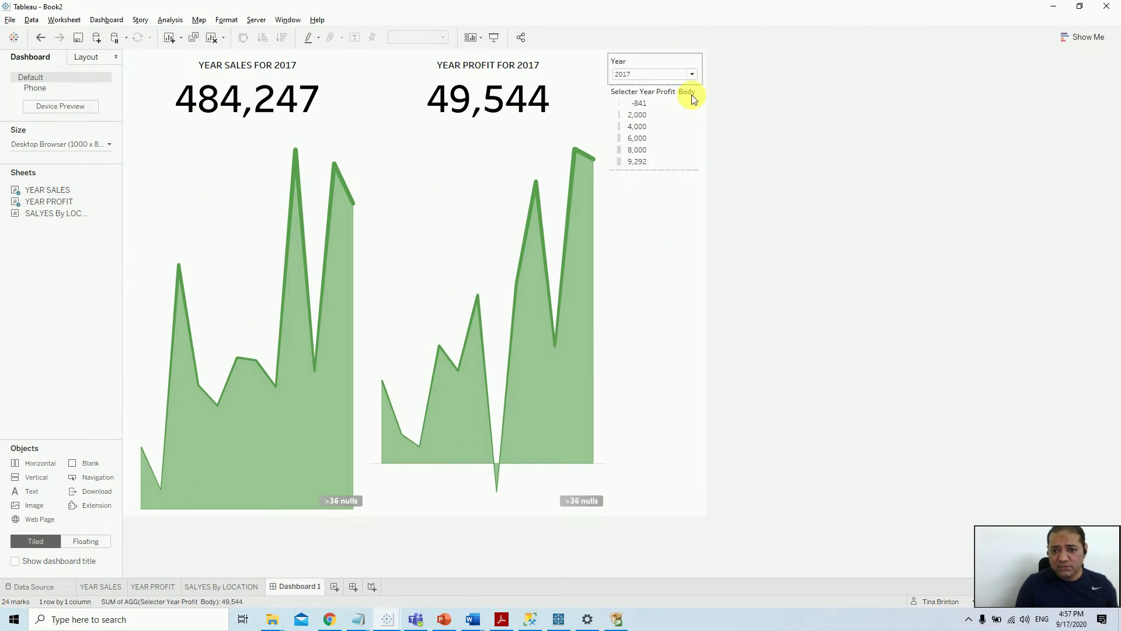
pyautogui.click(689, 106)
pyautogui.click(709, 92)
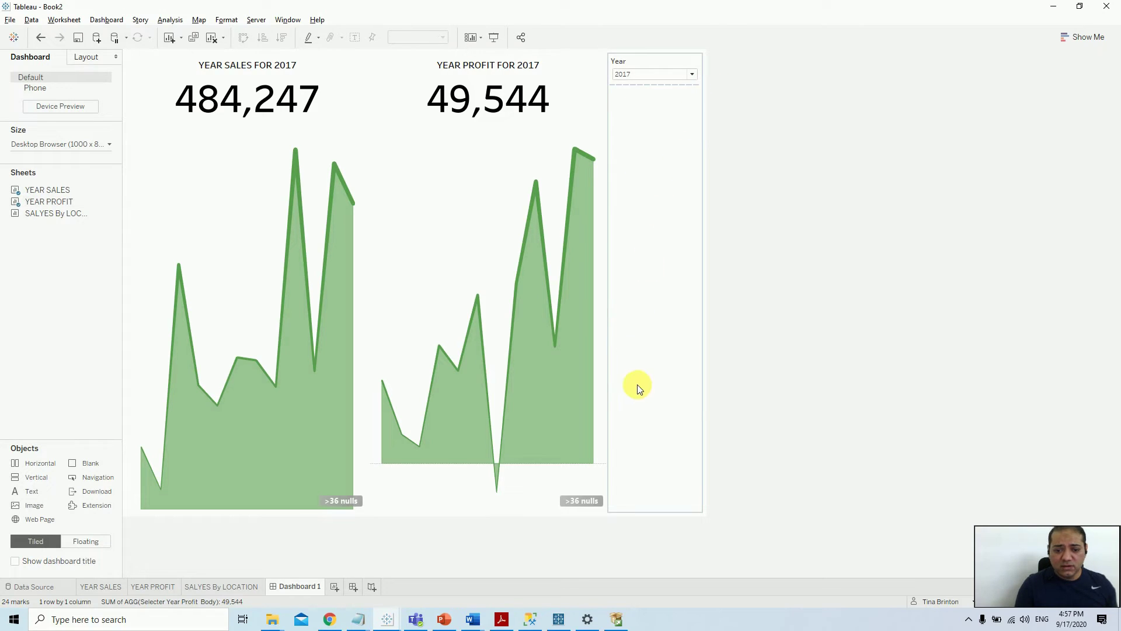
pyautogui.rightClick(349, 500)
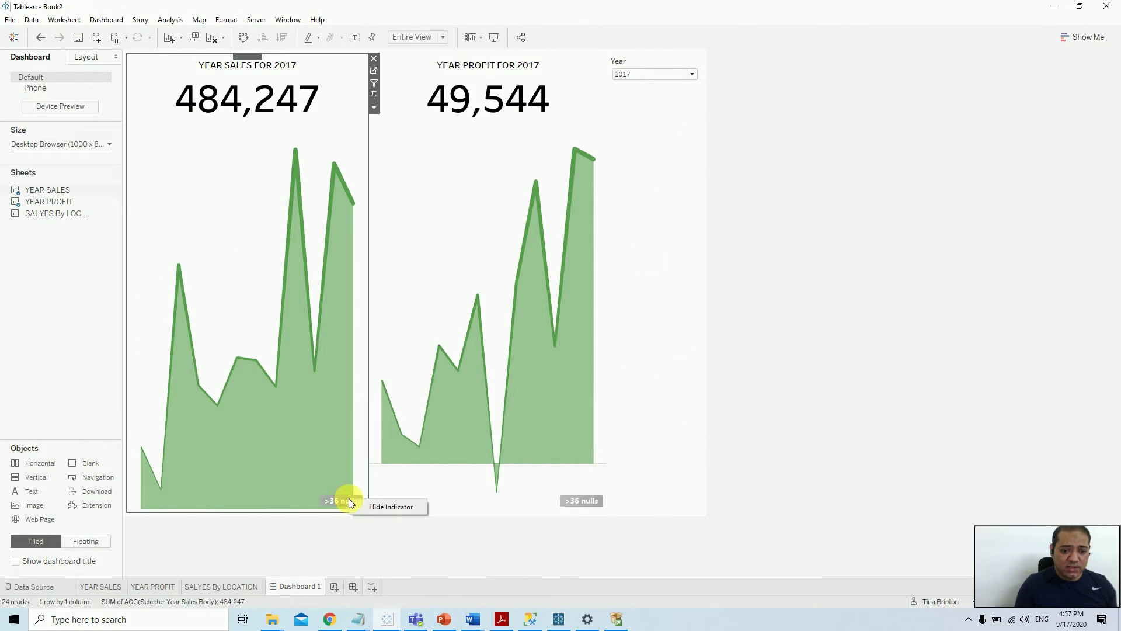
pyautogui.click(402, 507)
pyautogui.rightClick(602, 503)
pyautogui.click(637, 513)
pyautogui.click(658, 74)
pyautogui.click(654, 115)
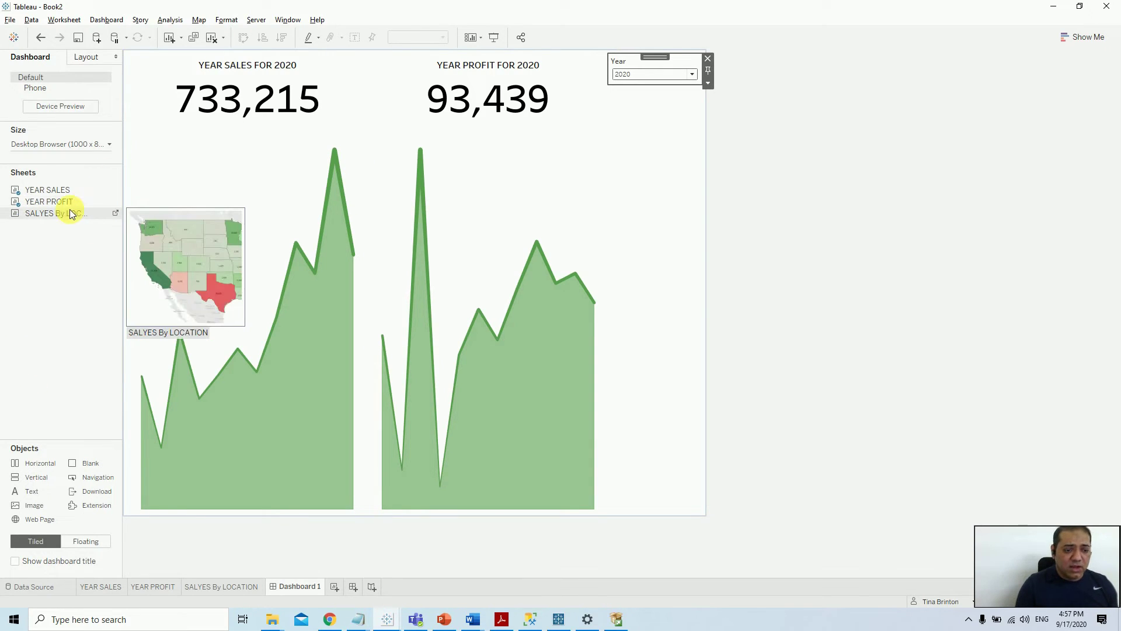
# - Place the SALYES By LOCATION map in the dashboard's lower half
pyautogui.click(237, 534)
pyautogui.moveTo(236, 534); pyautogui.dragTo(264, 509)
pyautogui.moveTo(50, 215); pyautogui.dragTo(261, 362)
pyautogui.doubleClick(213, 296)
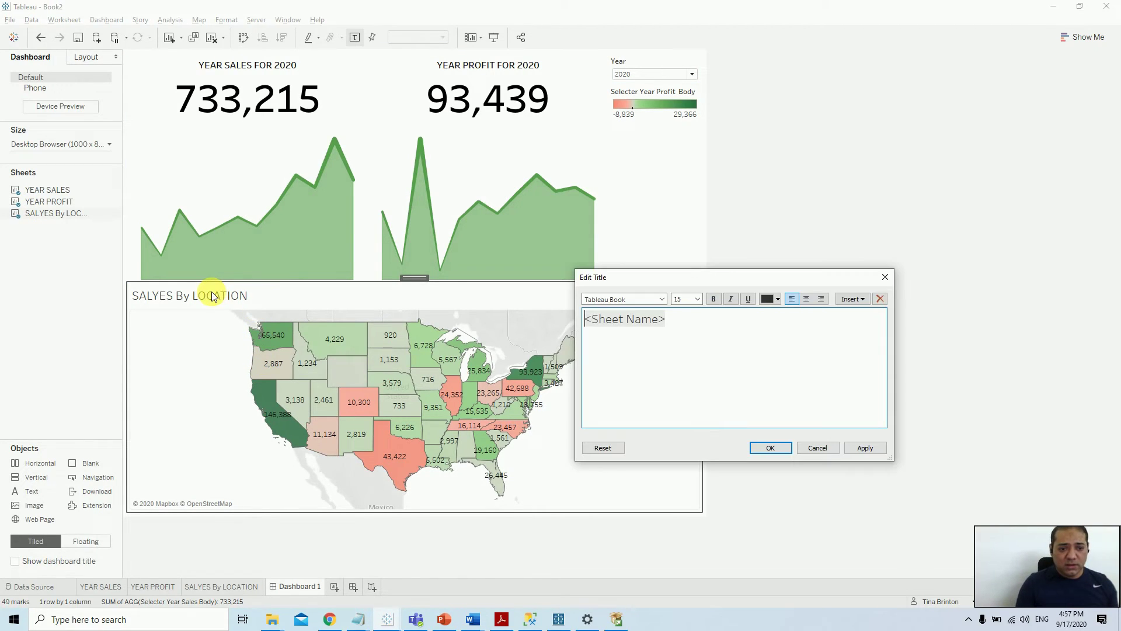
pyautogui.click(823, 450)
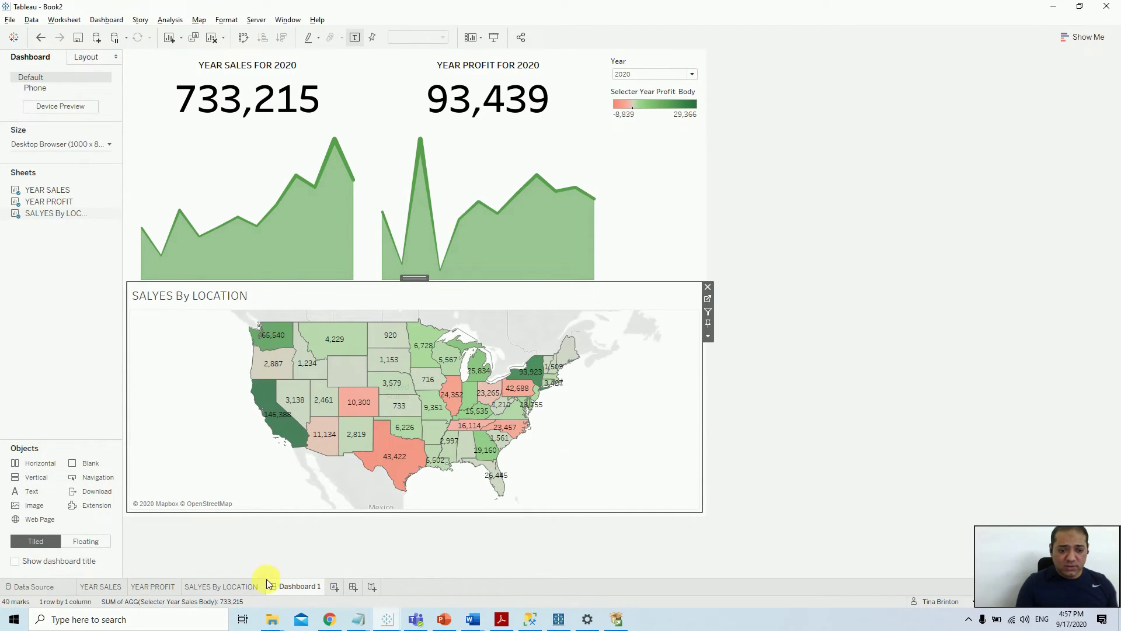
# - Rename the map sheet to 'SALYES BY LOCATION' and return to Dashboard 1
pyautogui.doubleClick(237, 584)
pyautogui.click(221, 586)
pyautogui.write('Y')
pyautogui.press('Return')
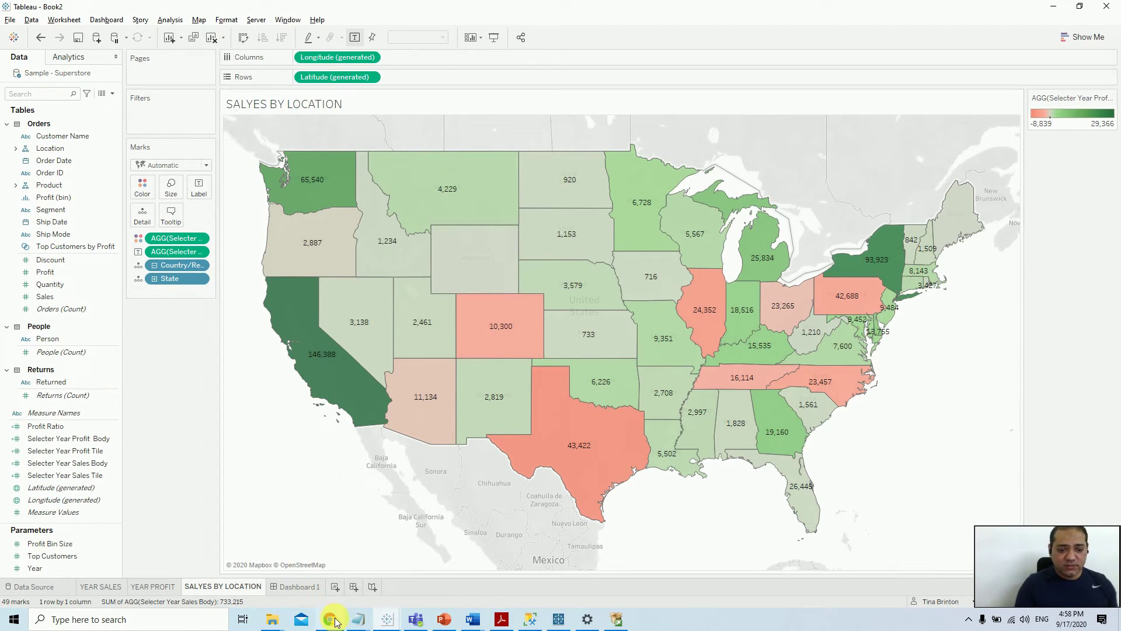
pyautogui.click(296, 586)
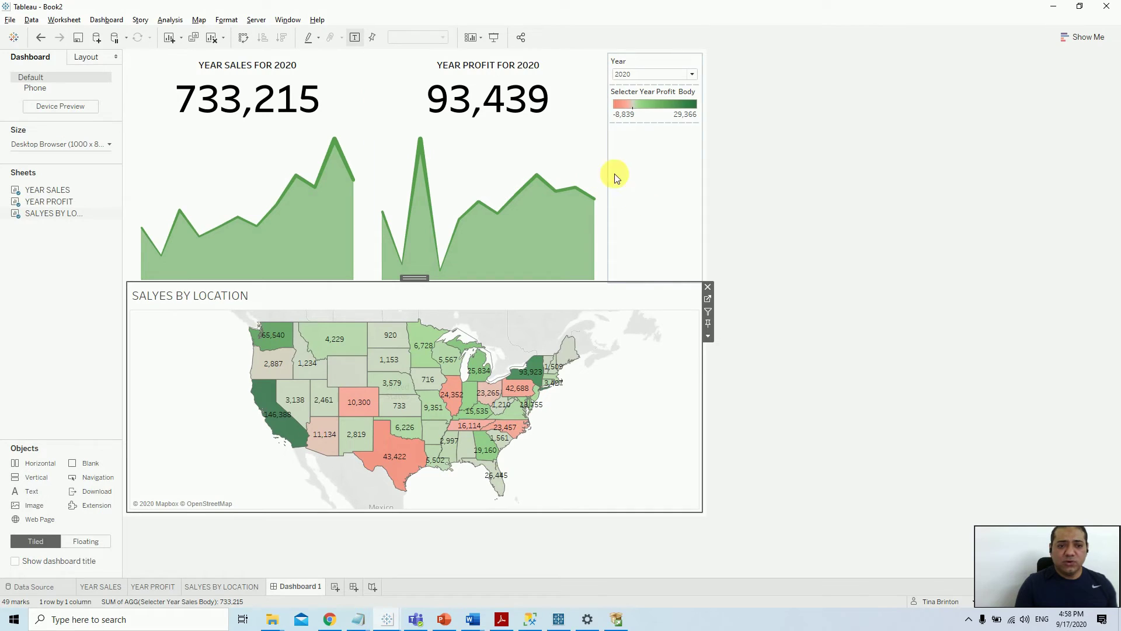
pyautogui.click(36, 465)
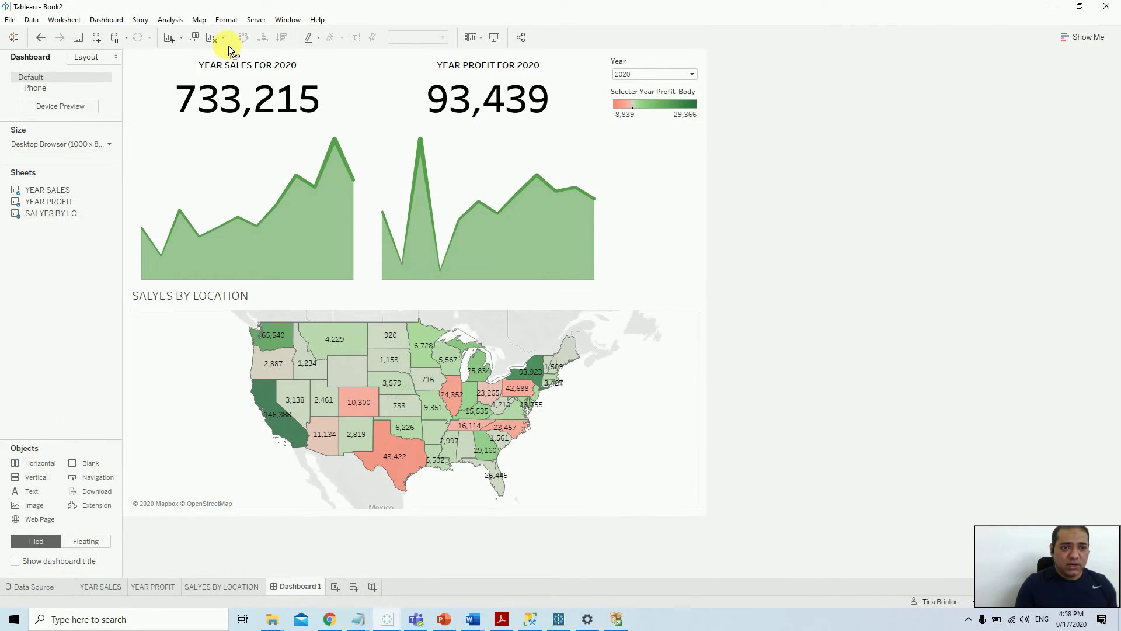
# - Add a top horizontal strip with a text object reading 'MY SAMPLE DASHBOARD'
pyautogui.moveTo(255, 50); pyautogui.dragTo(259, 57)
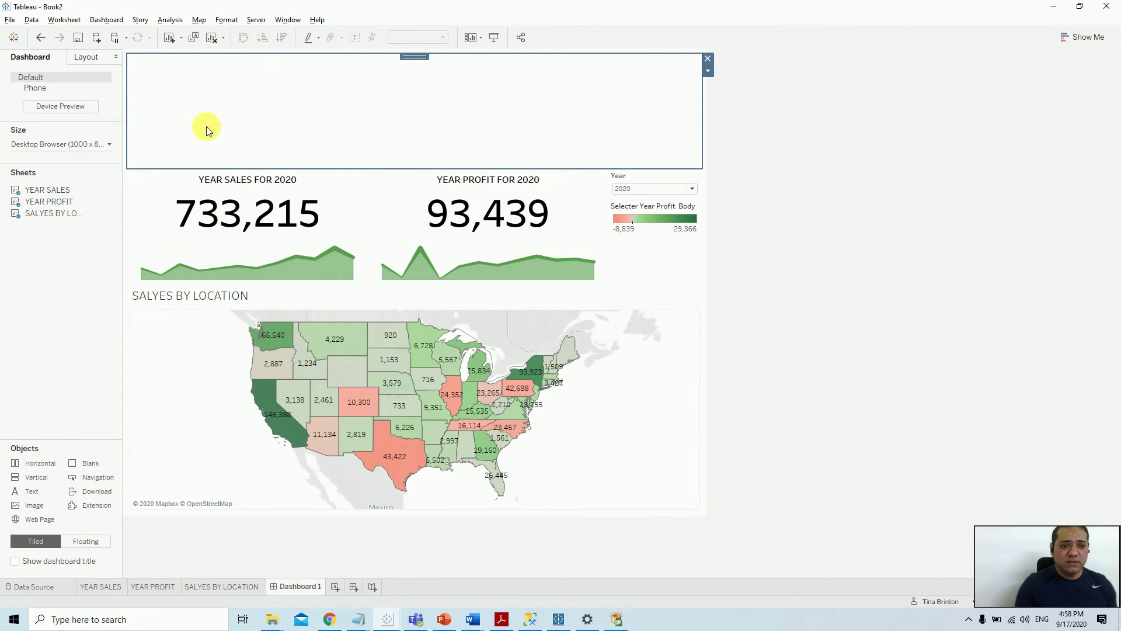
pyautogui.moveTo(30, 491); pyautogui.dragTo(255, 128)
pyautogui.write('MY SAMPOLE')
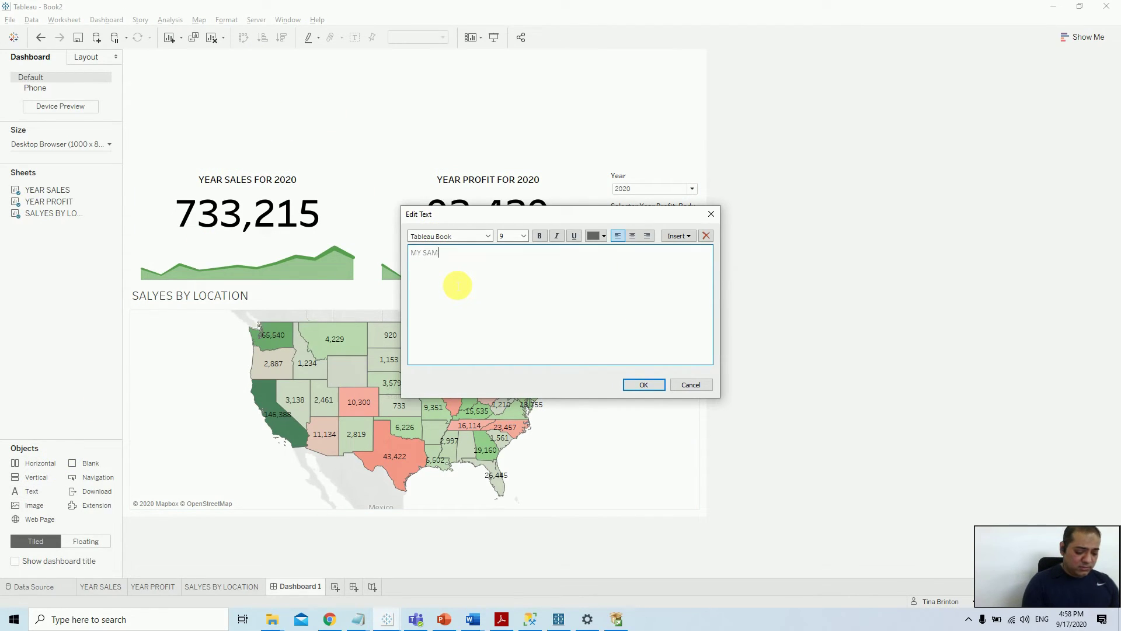
pyautogui.press('BackSpace')
pyautogui.press('BackSpace')
pyautogui.write('LE DA')
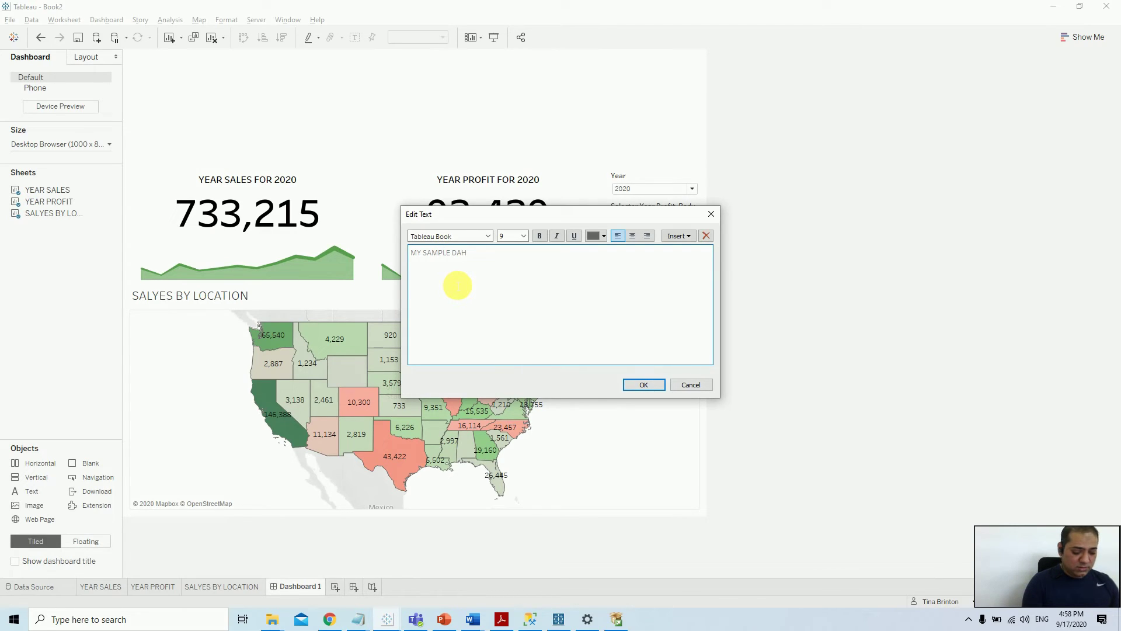
pyautogui.write('SHBOARD')
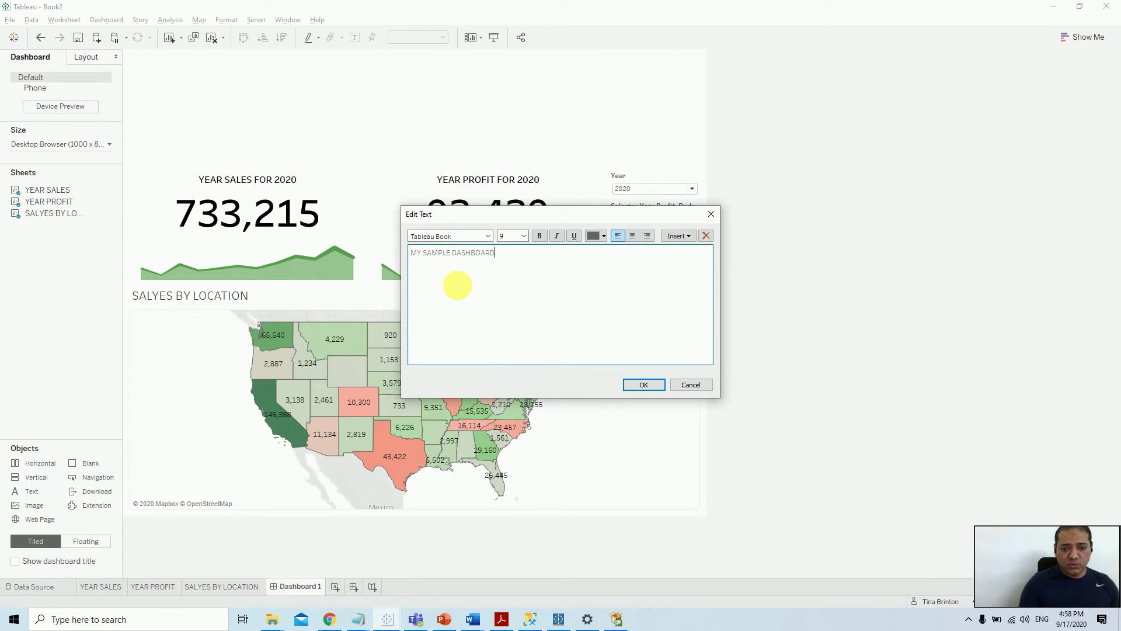
# - Make the heading bold, size 15 with a new colour, and move the Year filter into the strip
pyautogui.hotkey('ctrl', 'a')
pyautogui.click(539, 235)
pyautogui.click(514, 235)
pyautogui.click(514, 291)
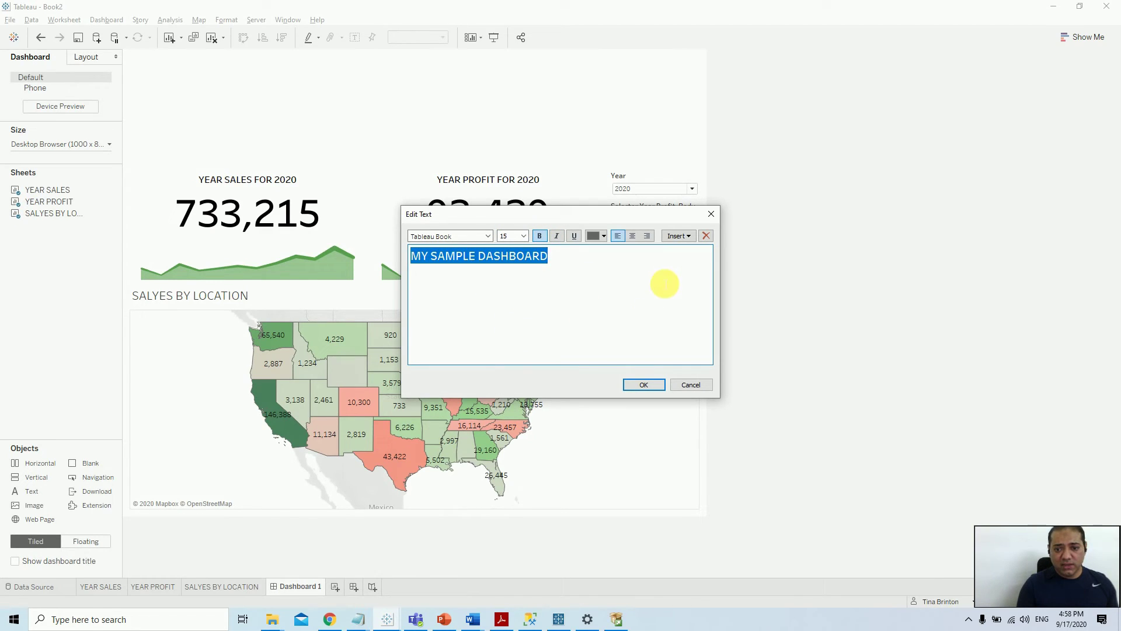
pyautogui.click(597, 236)
pyautogui.click(593, 249)
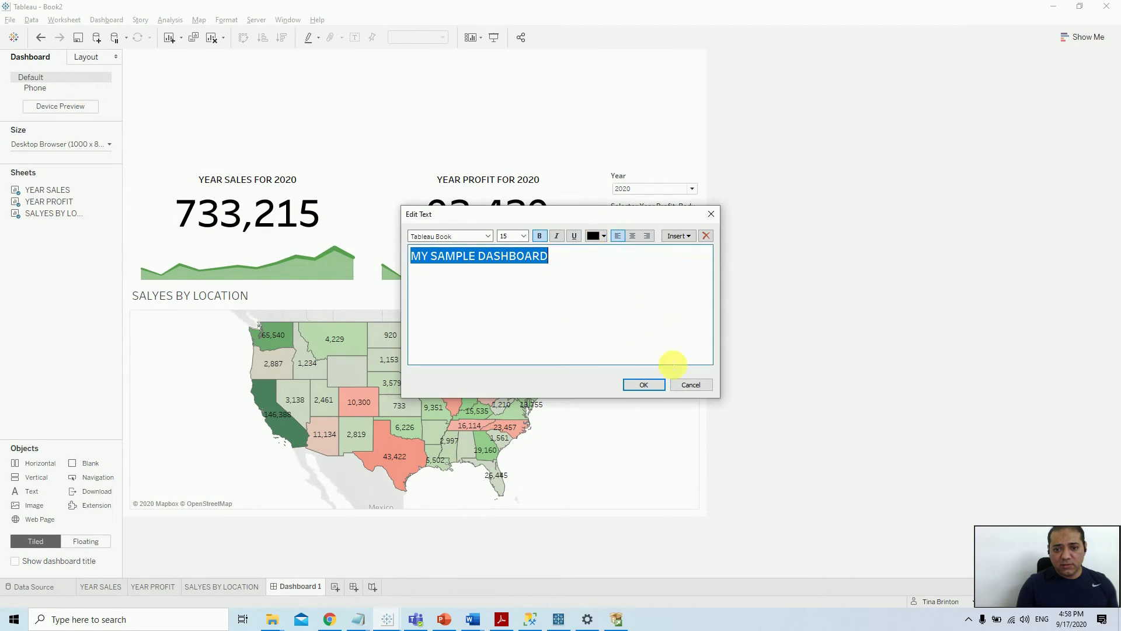
pyautogui.click(643, 384)
pyautogui.moveTo(630, 184); pyautogui.dragTo(635, 117)
pyautogui.click(665, 173)
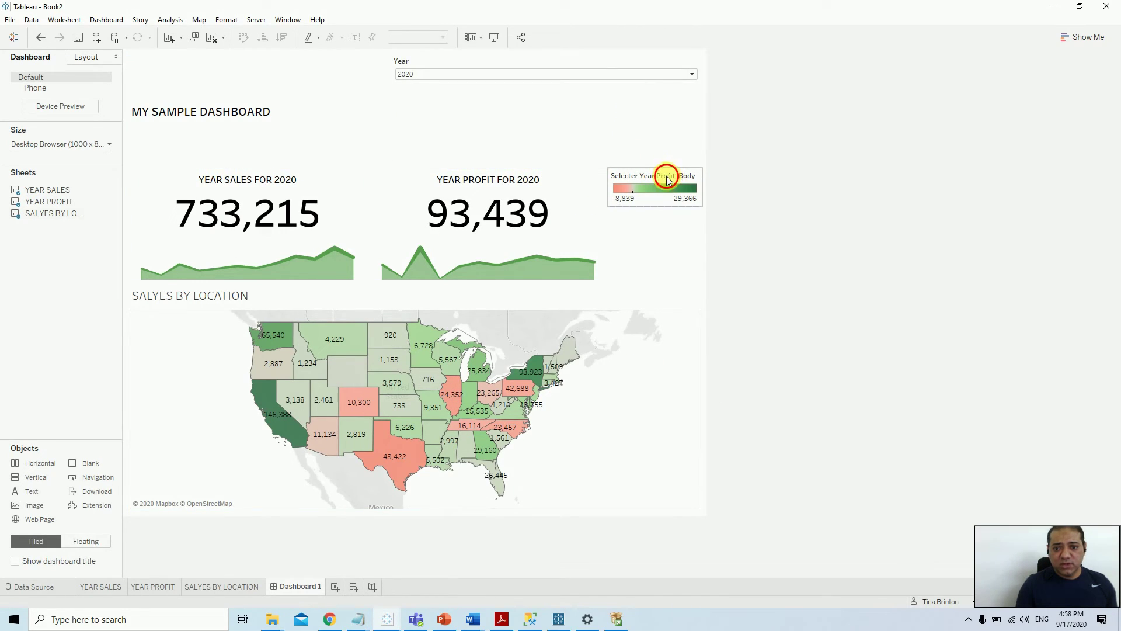
# - Move the profit legend into the title strip, slim the strip, and make the map taller
pyautogui.moveTo(649, 163); pyautogui.dragTo(677, 126)
pyautogui.click(393, 155)
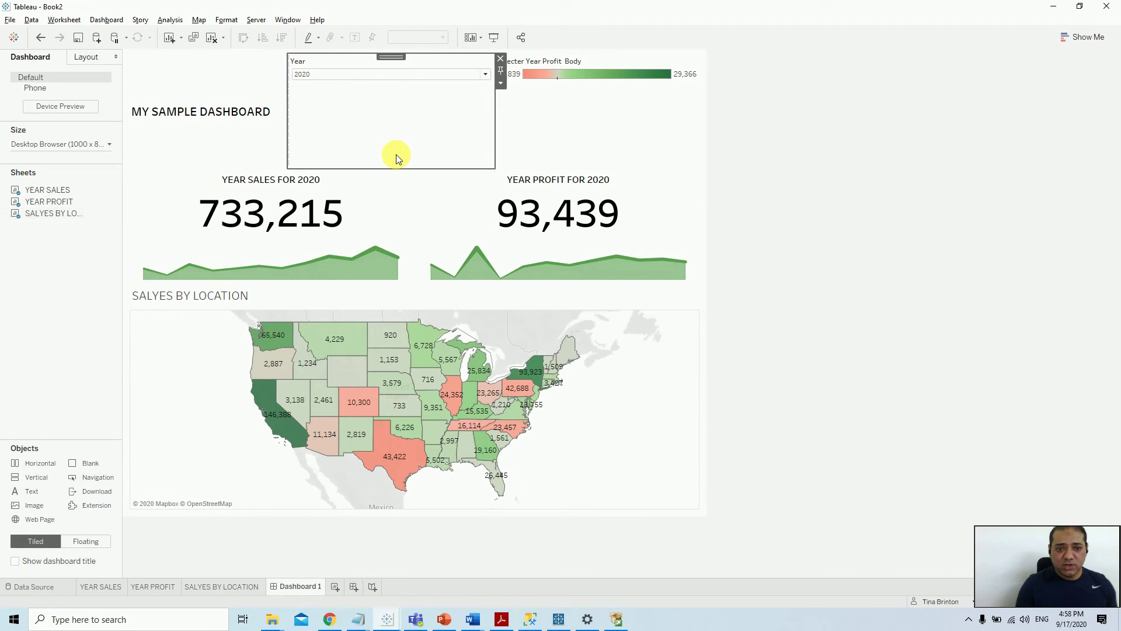
pyautogui.moveTo(403, 171); pyautogui.dragTo(402, 93)
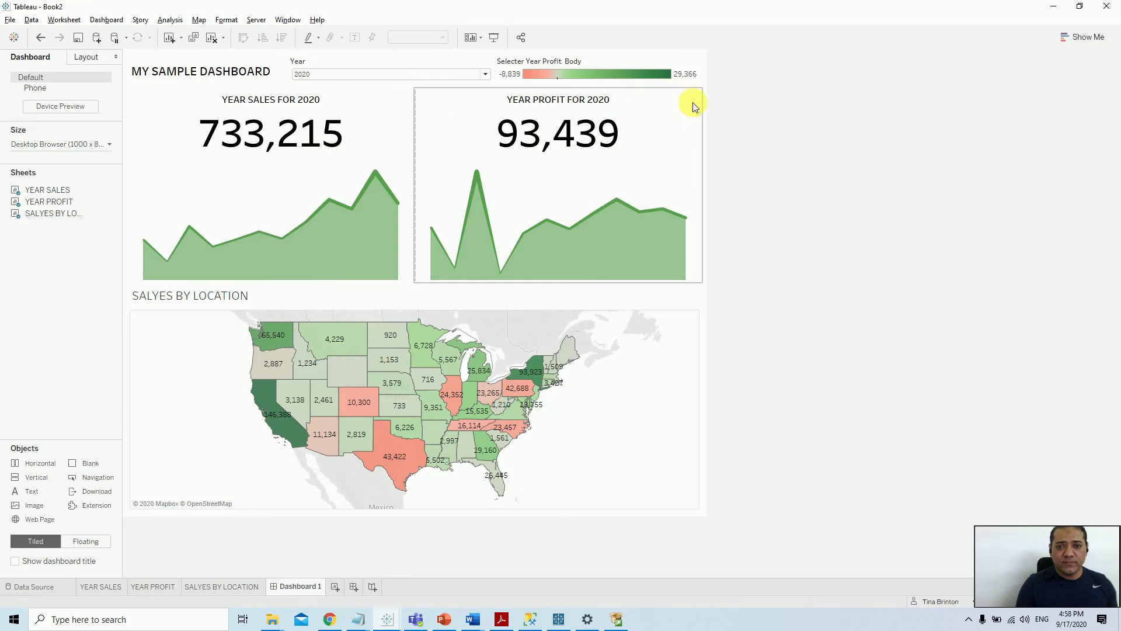
pyautogui.click(688, 298)
pyautogui.moveTo(691, 284); pyautogui.dragTo(698, 228)
# - Give the map title a darker font colour
pyautogui.doubleClick(391, 239)
pyautogui.hotkey('ctrl', 'a')
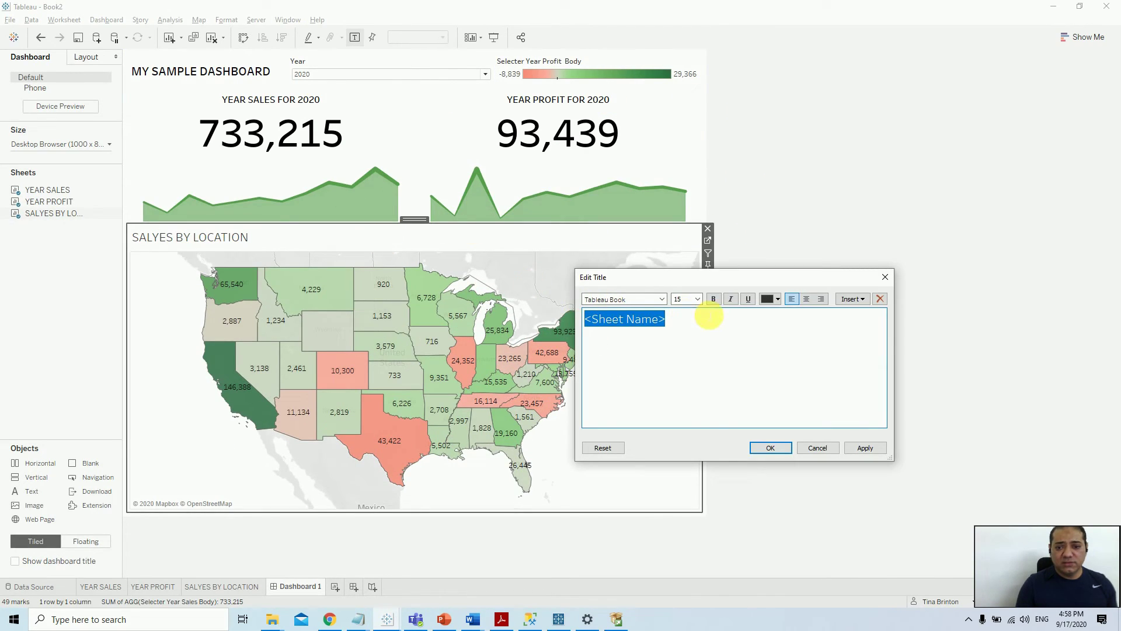
pyautogui.click(779, 299)
pyautogui.click(774, 299)
pyautogui.click(772, 299)
pyautogui.click(768, 313)
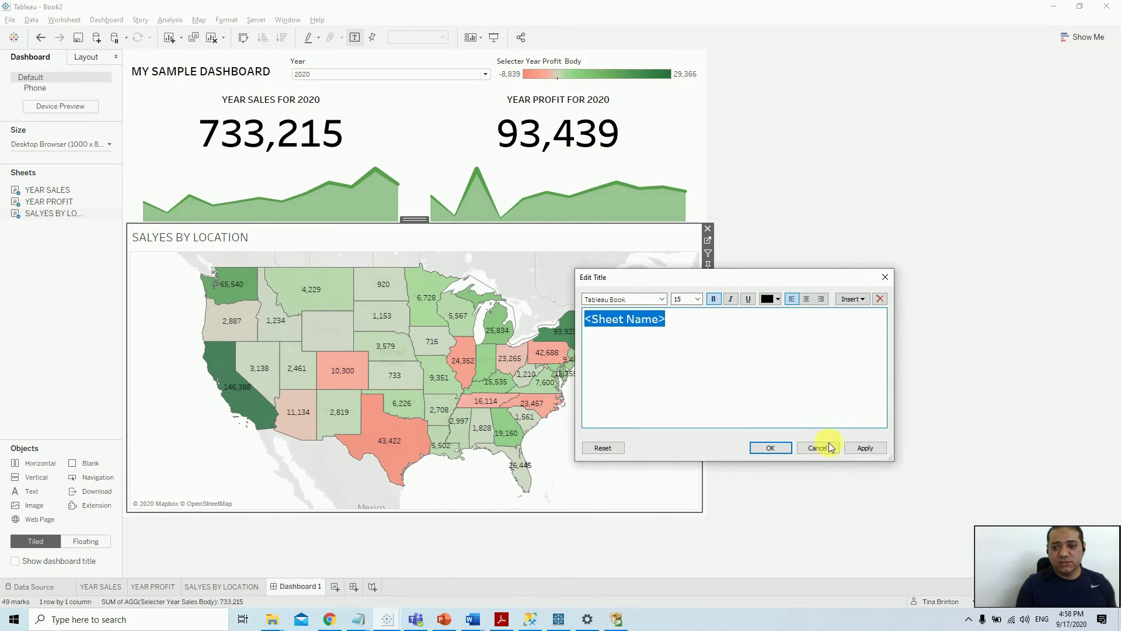
pyautogui.click(770, 448)
pyautogui.click(751, 407)
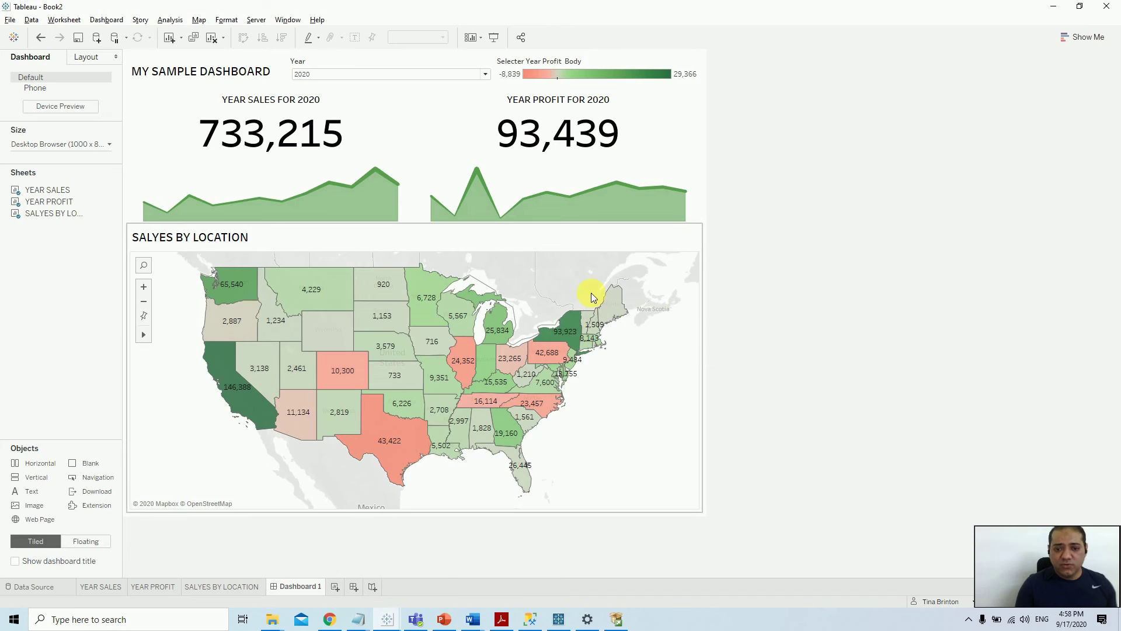
# - Use the map as a dashboard filter and test it on Washington and California
pyautogui.click(615, 266)
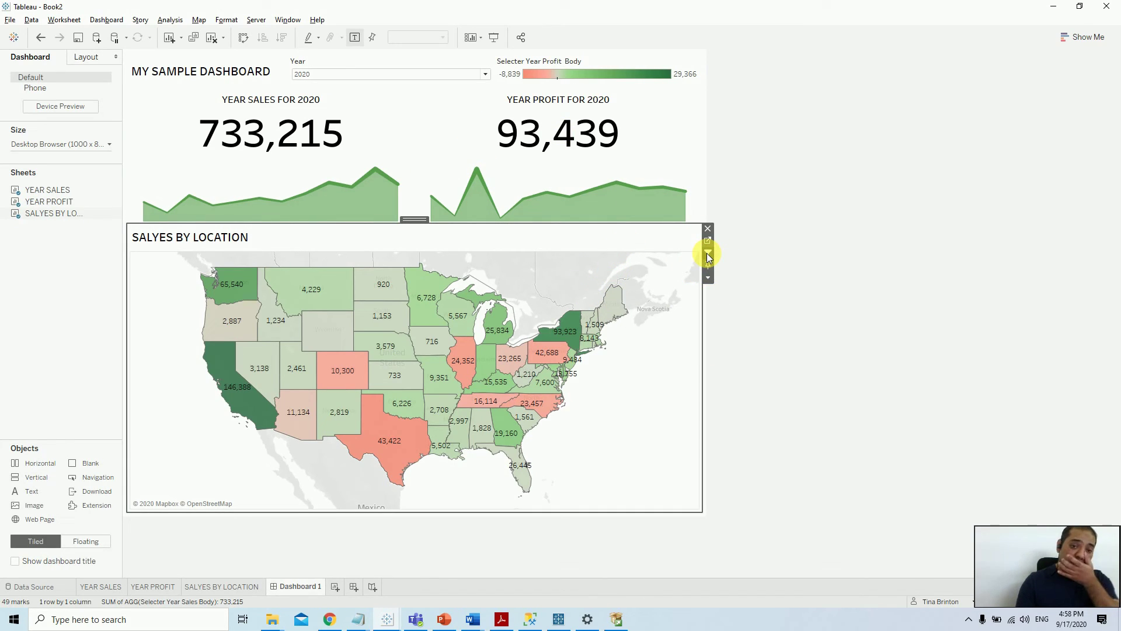
pyautogui.click(708, 255)
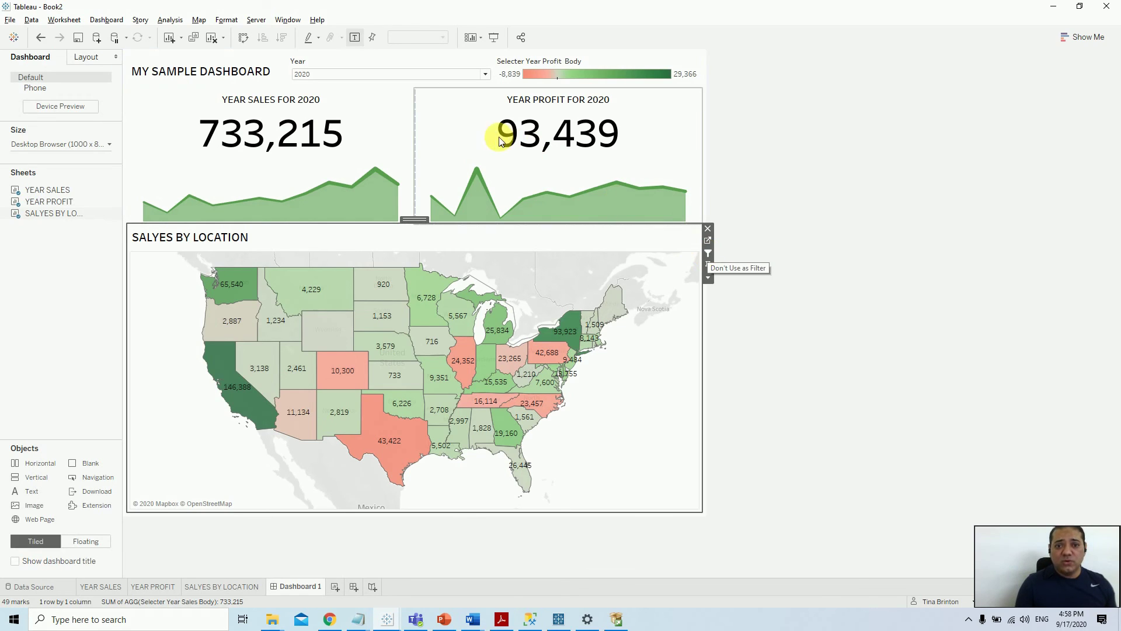
pyautogui.click(250, 298)
pyautogui.click(244, 294)
pyautogui.click(231, 381)
pyautogui.click(232, 380)
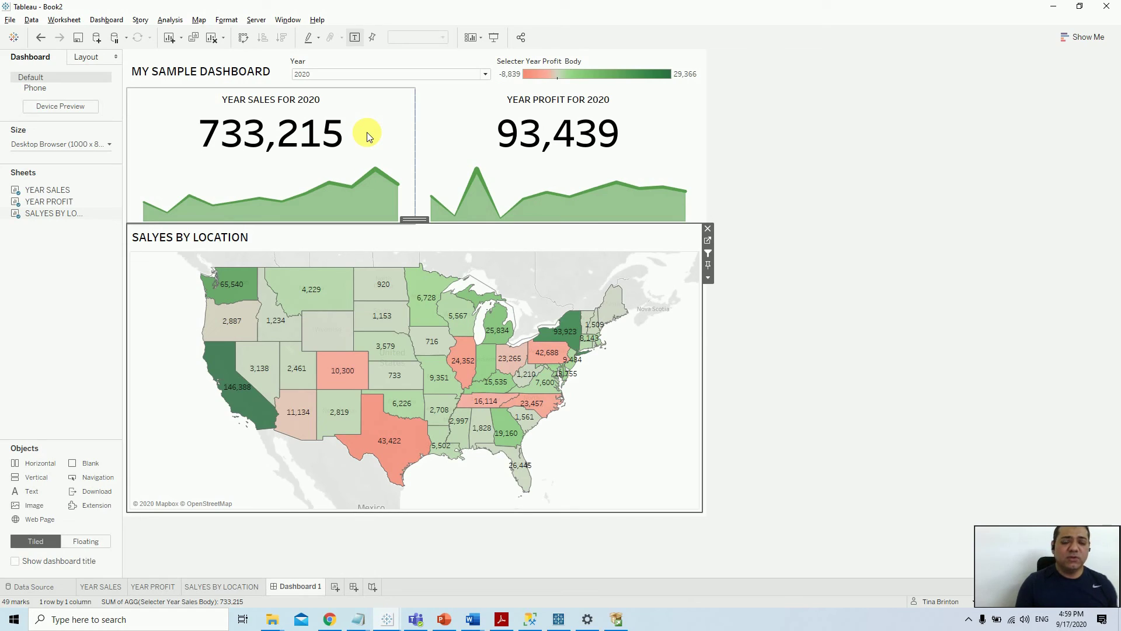
# - Step Year through 2019 and 2018 to 2017, then widen the MY SAMPLE DASHBOARD title
pyautogui.click(484, 77)
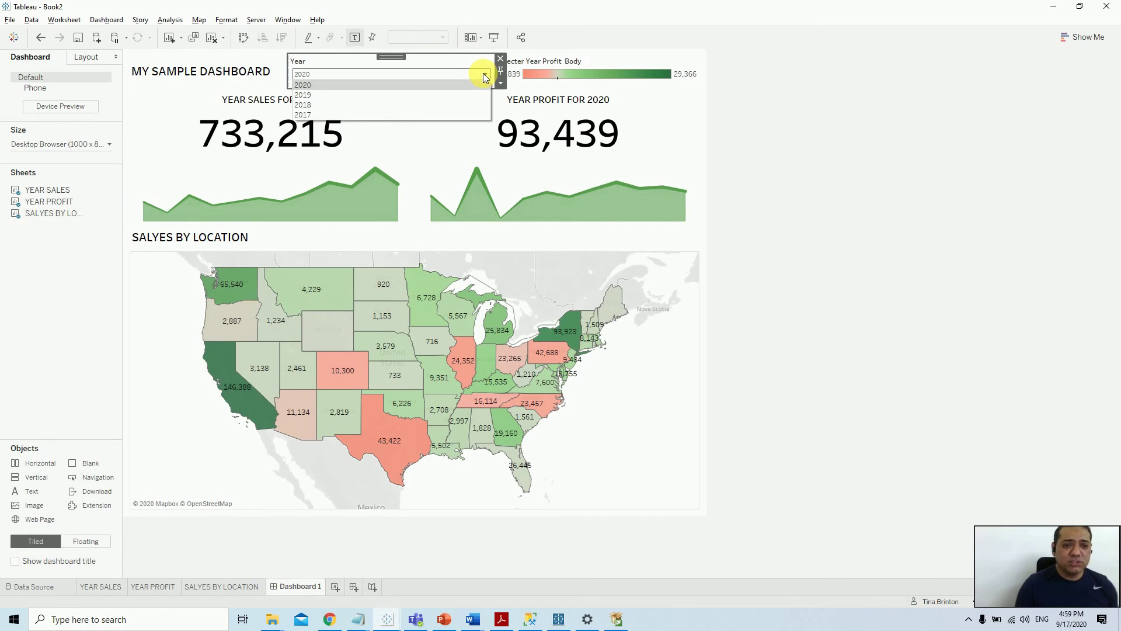
pyautogui.click(324, 94)
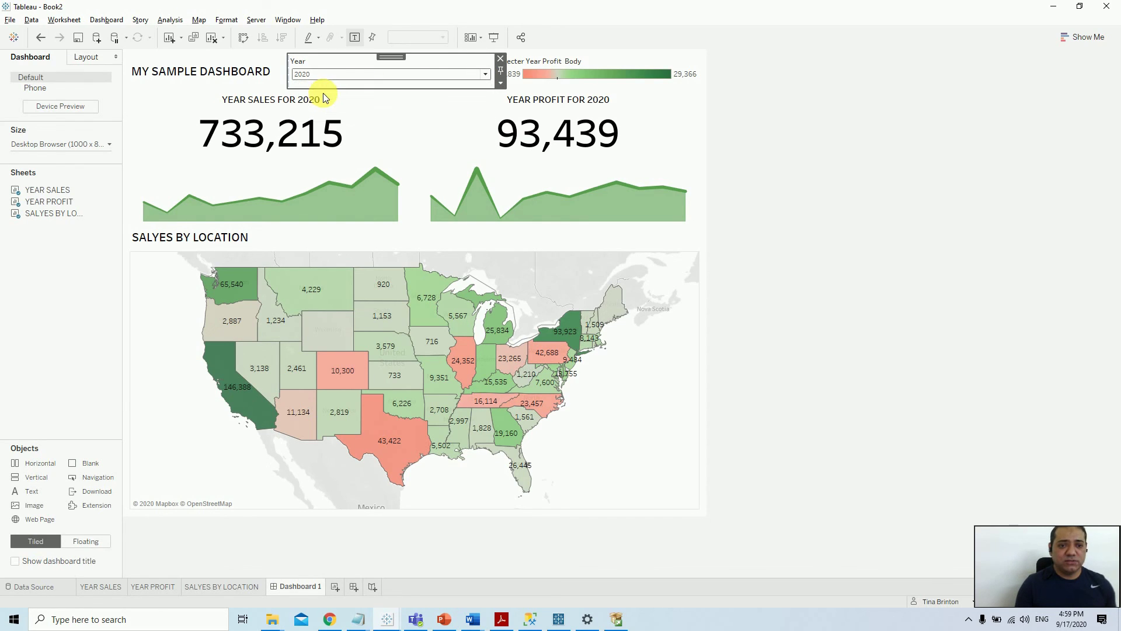
pyautogui.click(331, 80)
pyautogui.click(304, 104)
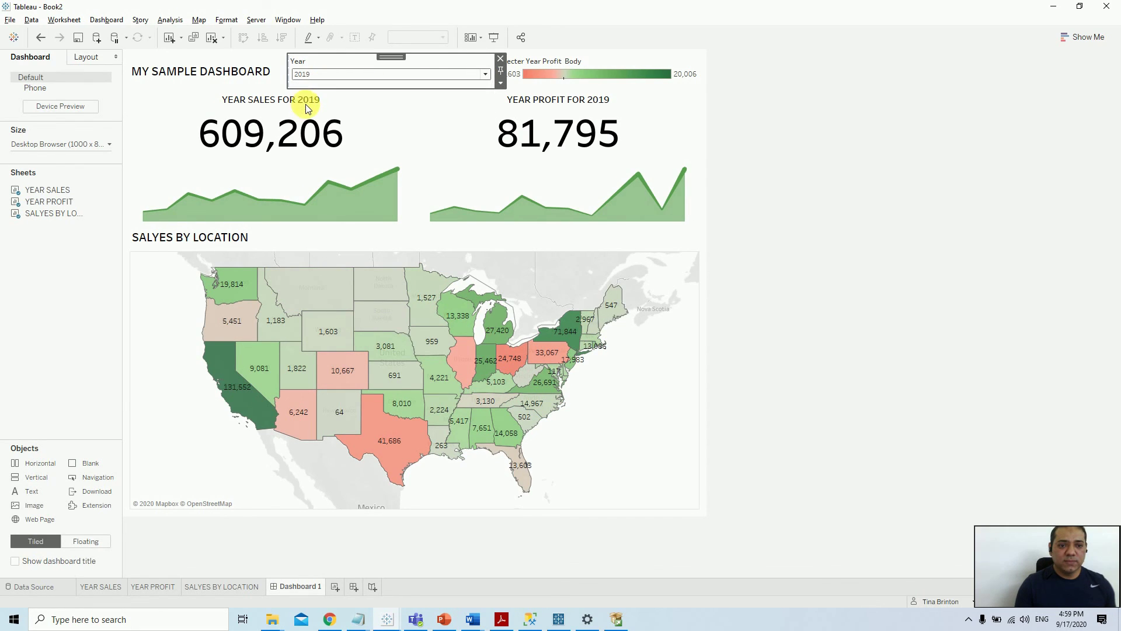
pyautogui.click(349, 74)
pyautogui.click(315, 114)
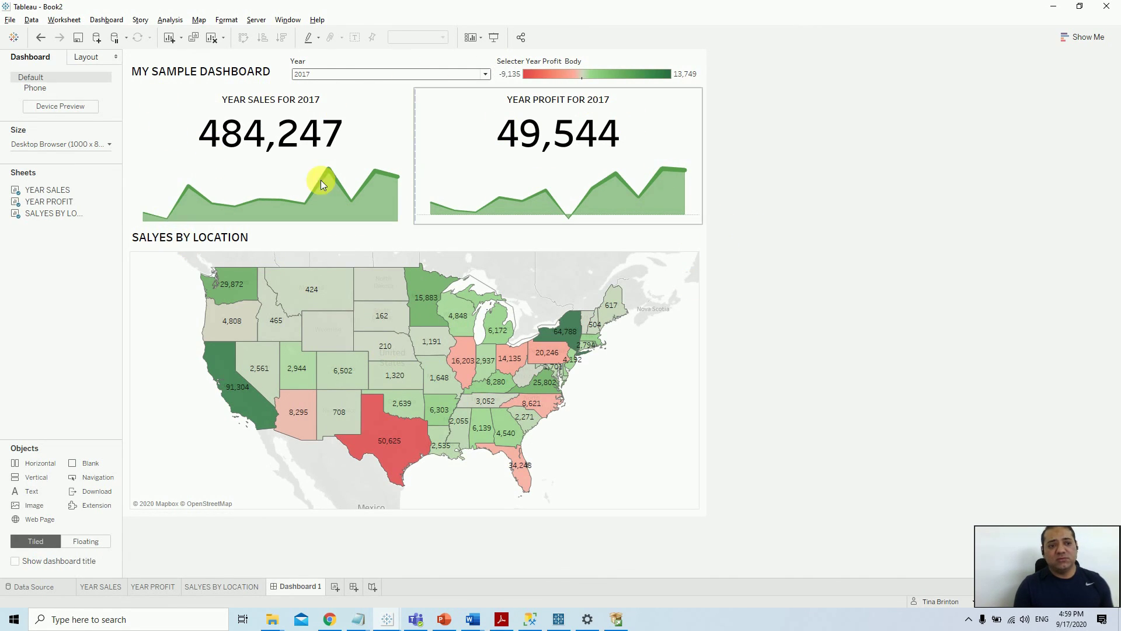
pyautogui.click(285, 71)
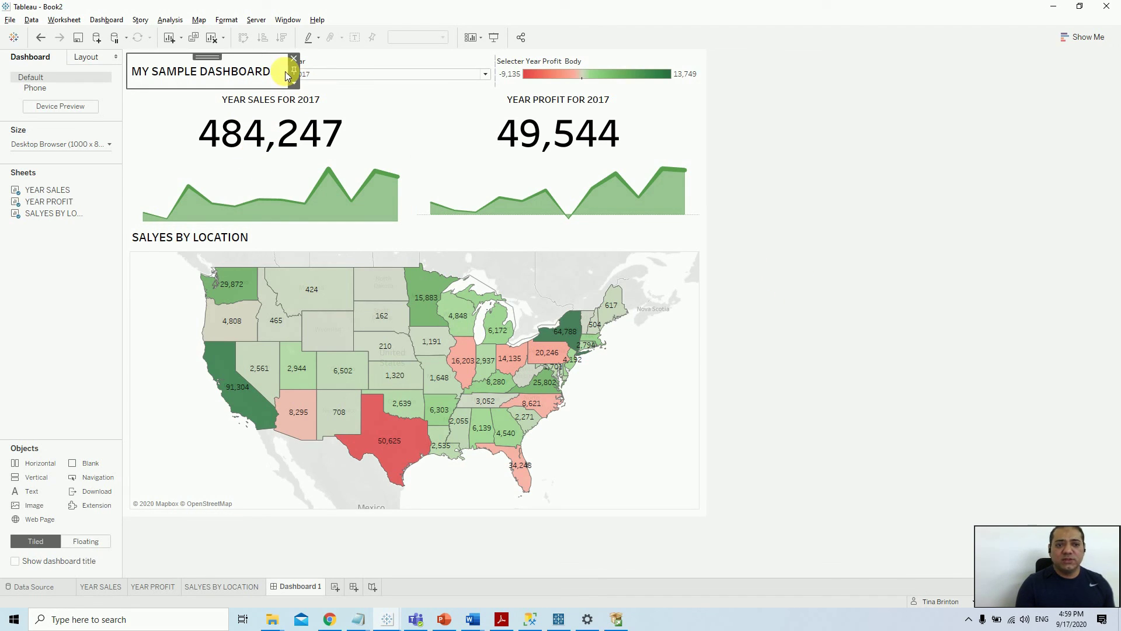
pyautogui.moveTo(293, 71); pyautogui.dragTo(346, 74)
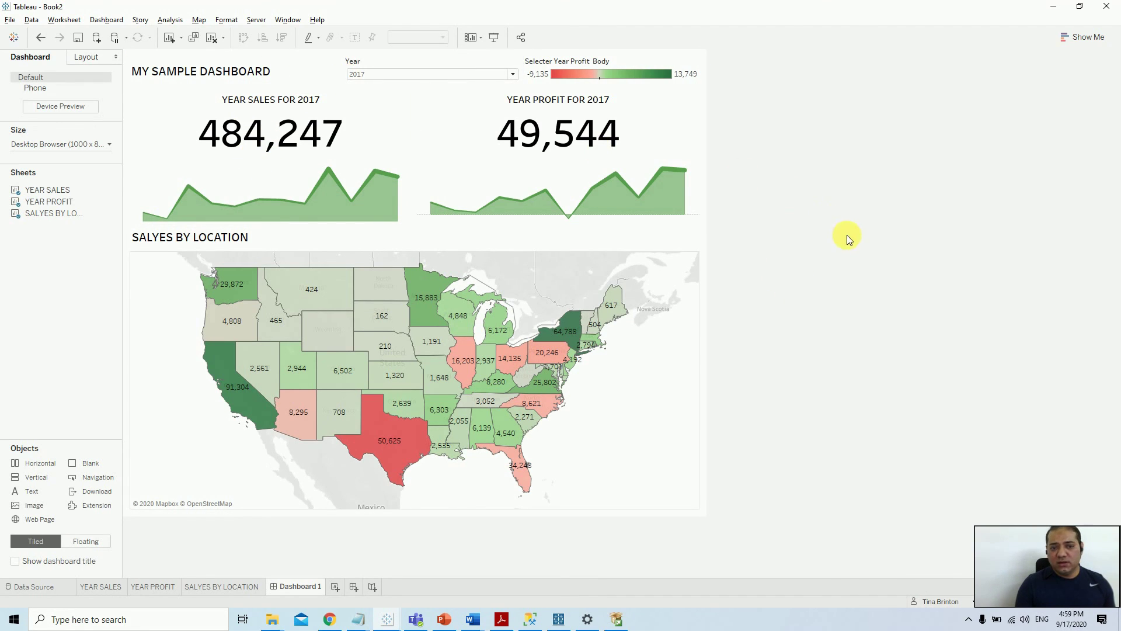